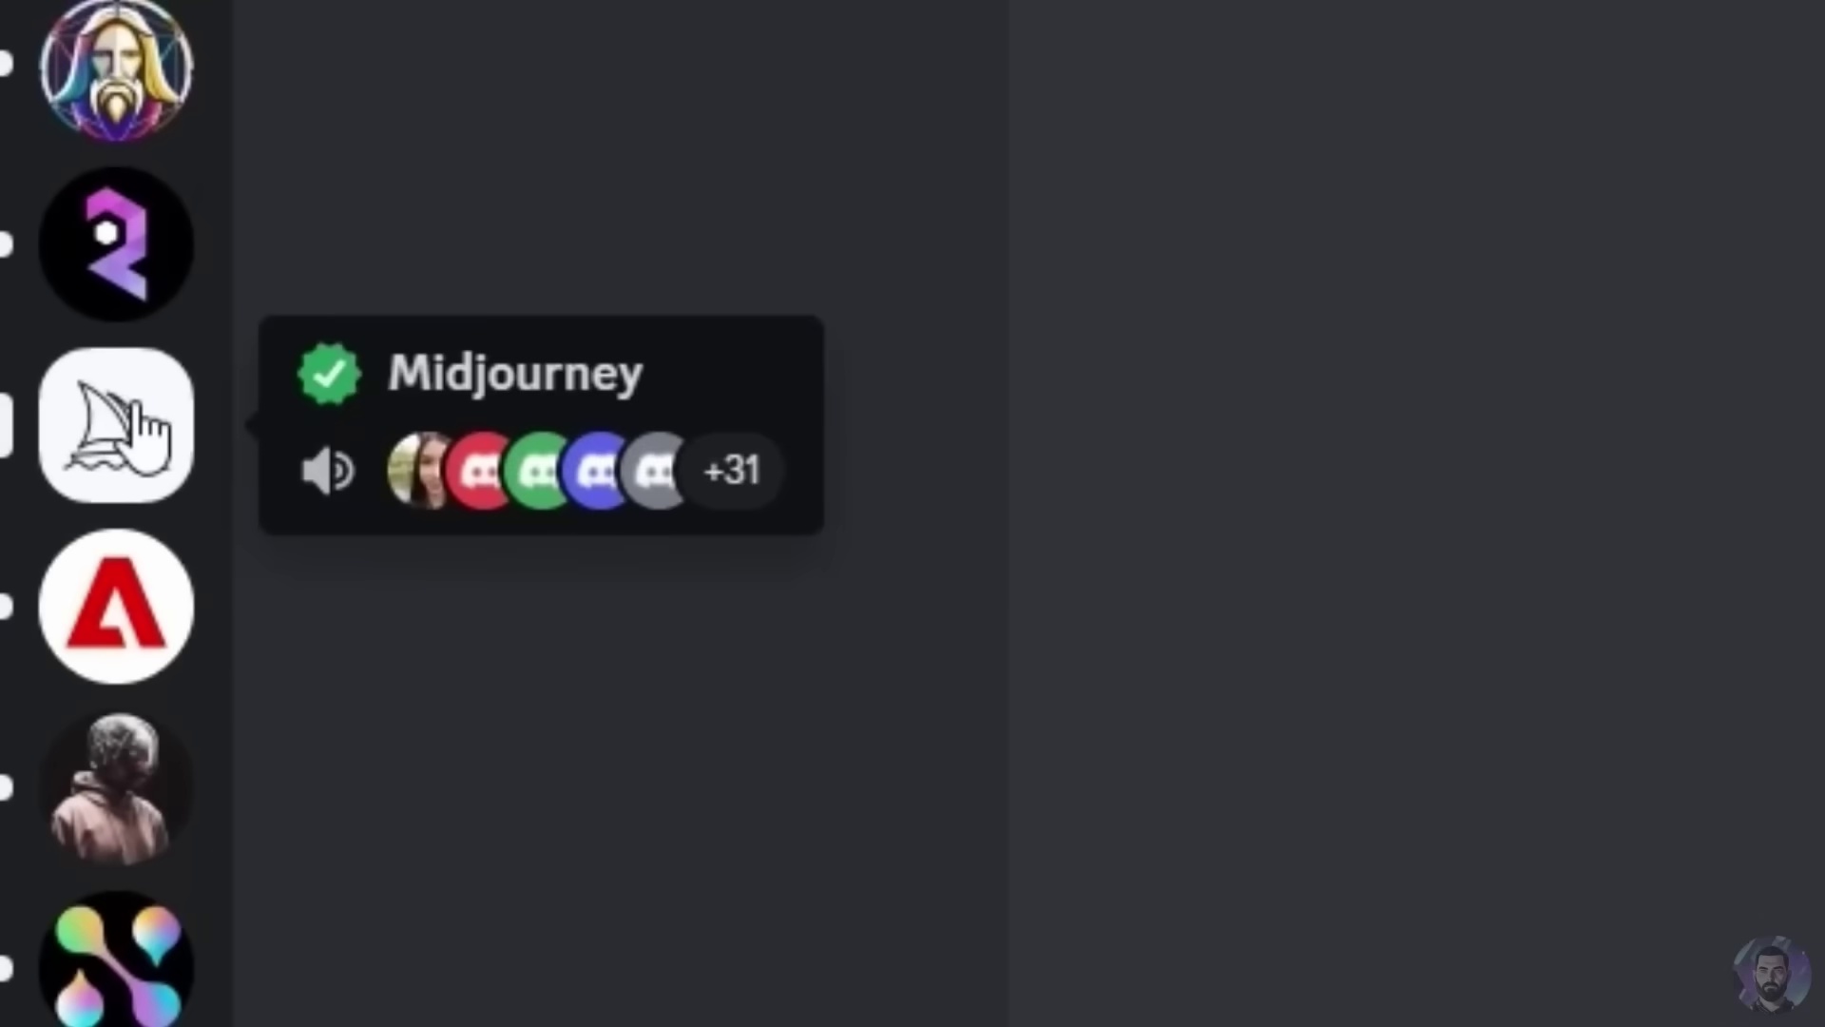
Add the Midjourney Bot from the Midjourney server to the Personal MidJourney server and authorize its requested permissions
{"action": "left_click", "coordinate": [123, 443]}
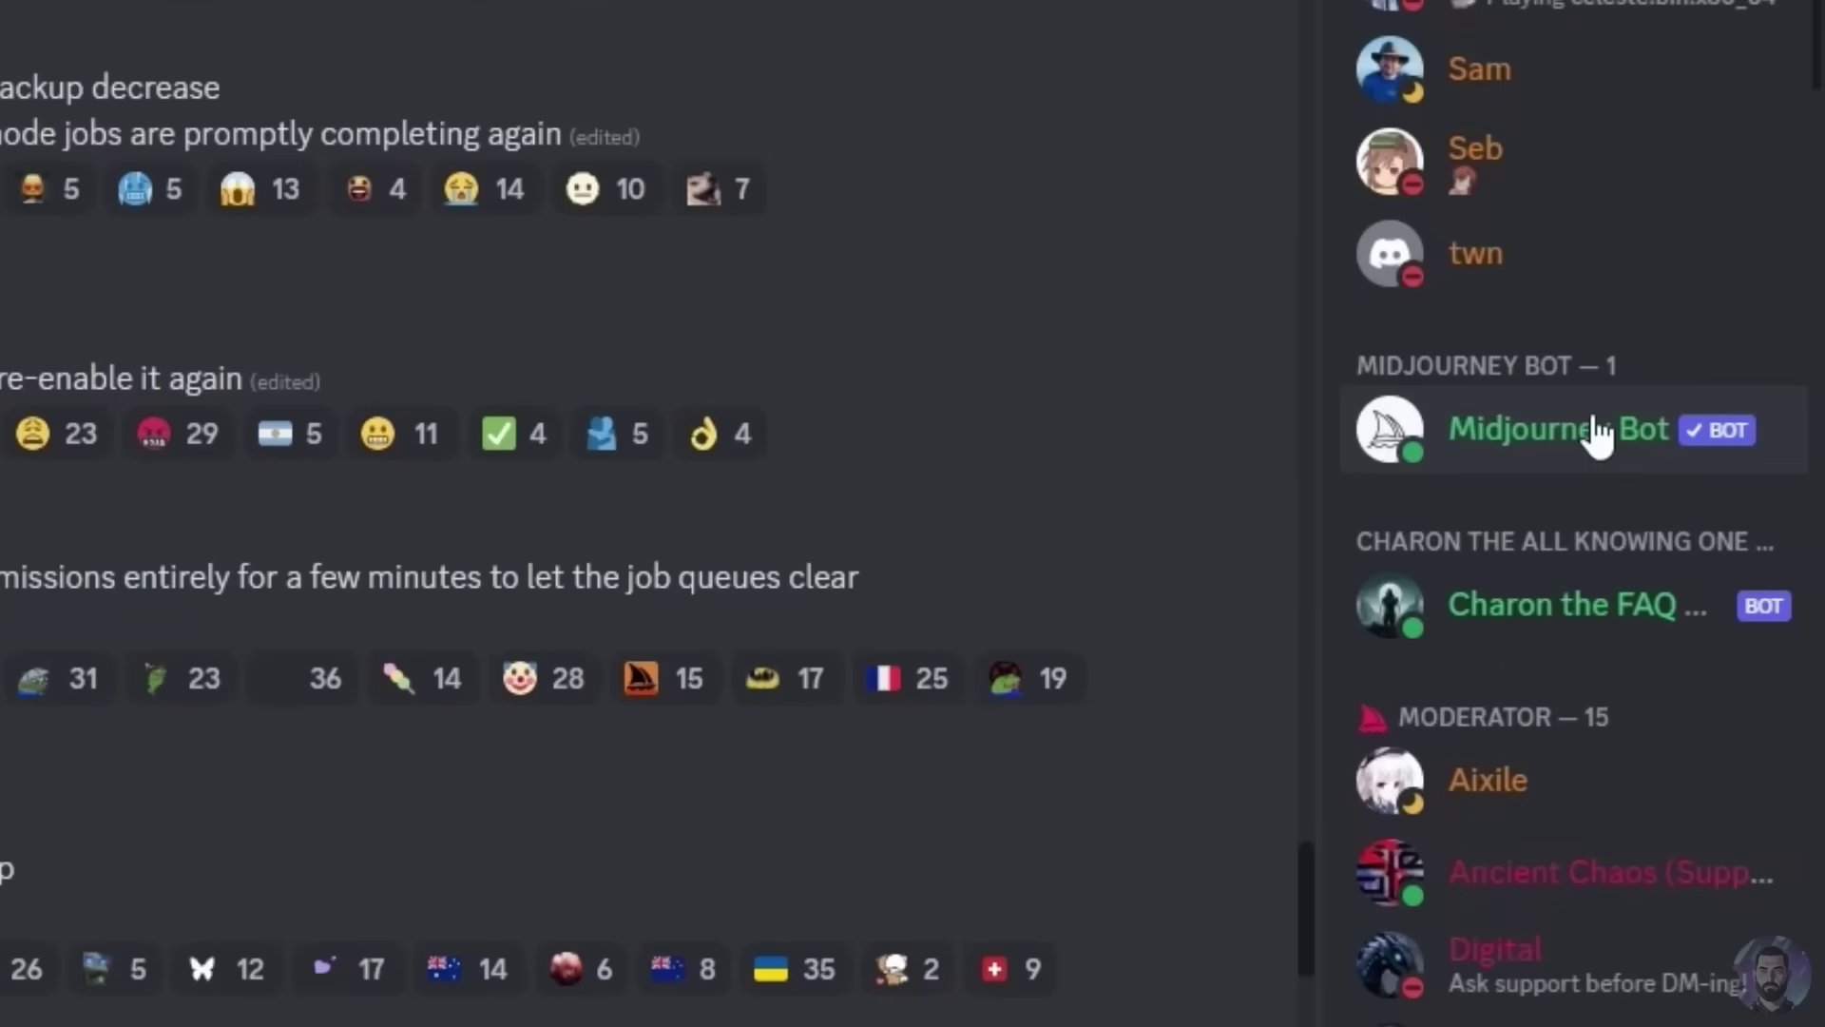
{"action": "left_click", "coordinate": [1543, 439]}
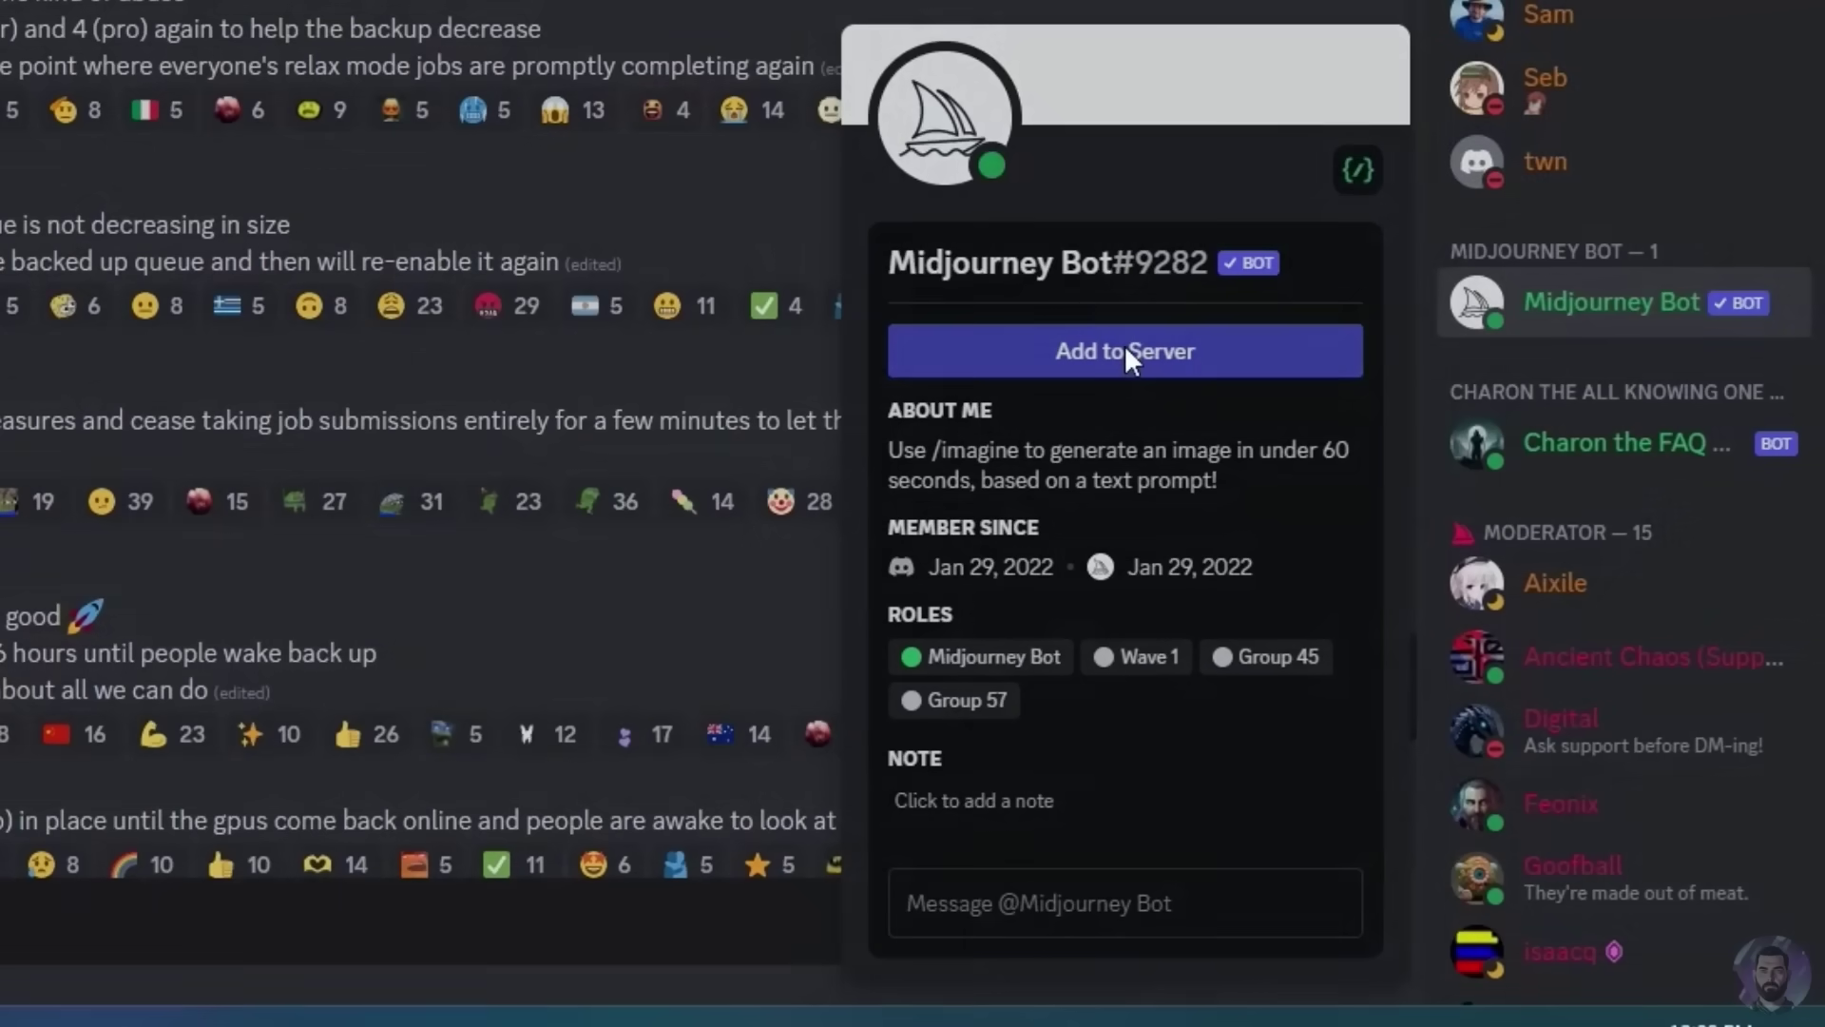
{"action": "left_click", "coordinate": [1123, 351]}
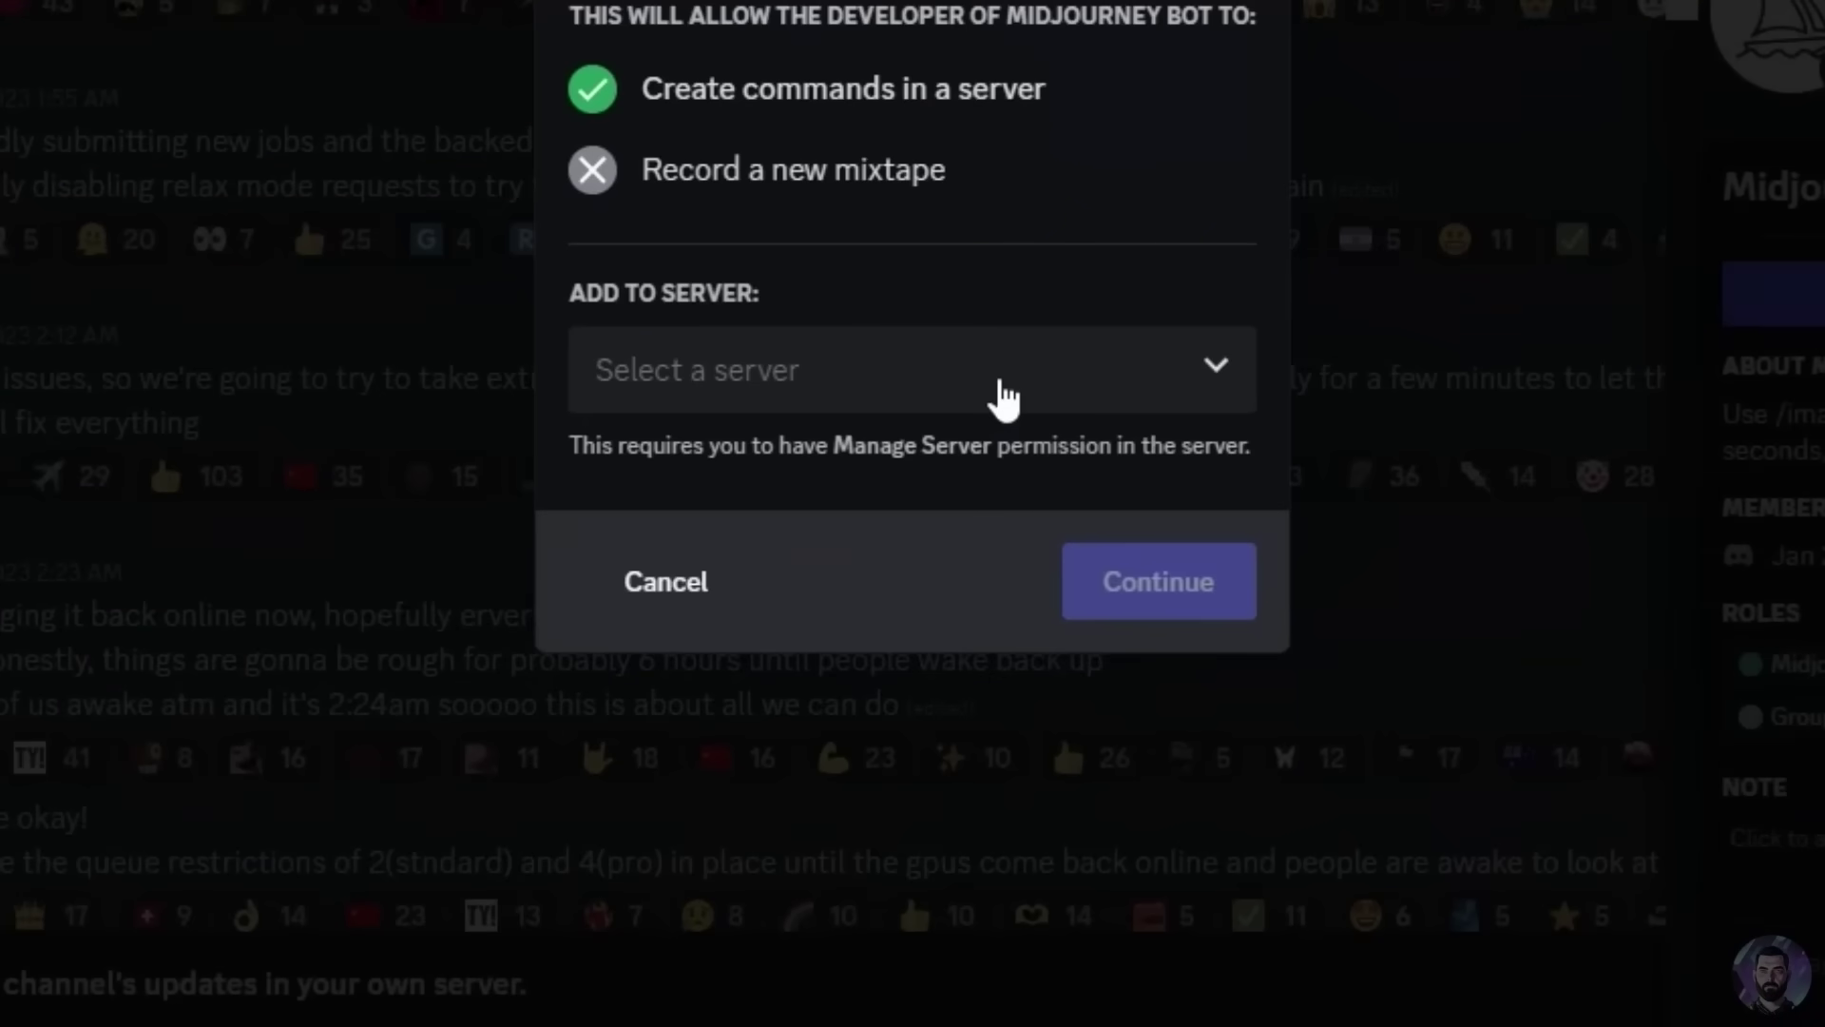
{"action": "left_click", "coordinate": [972, 740]}
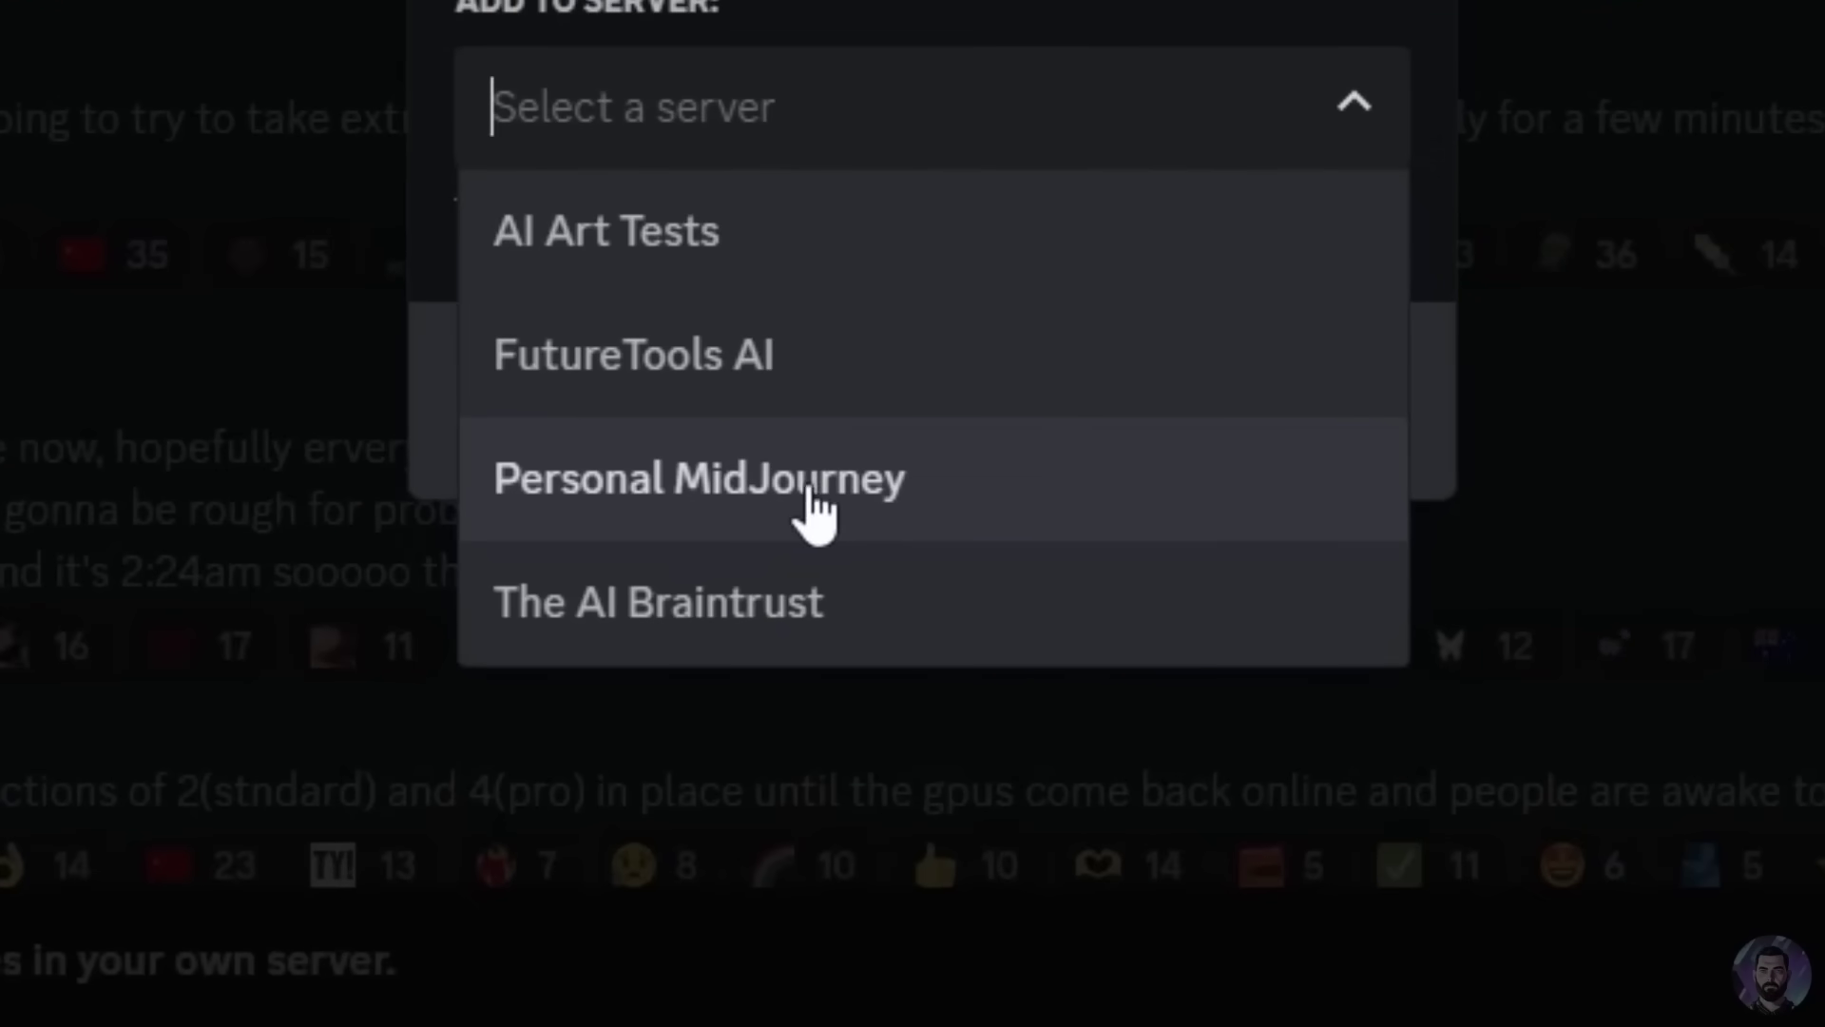
{"action": "left_click", "coordinate": [812, 504]}
{"action": "left_click", "coordinate": [1080, 864]}
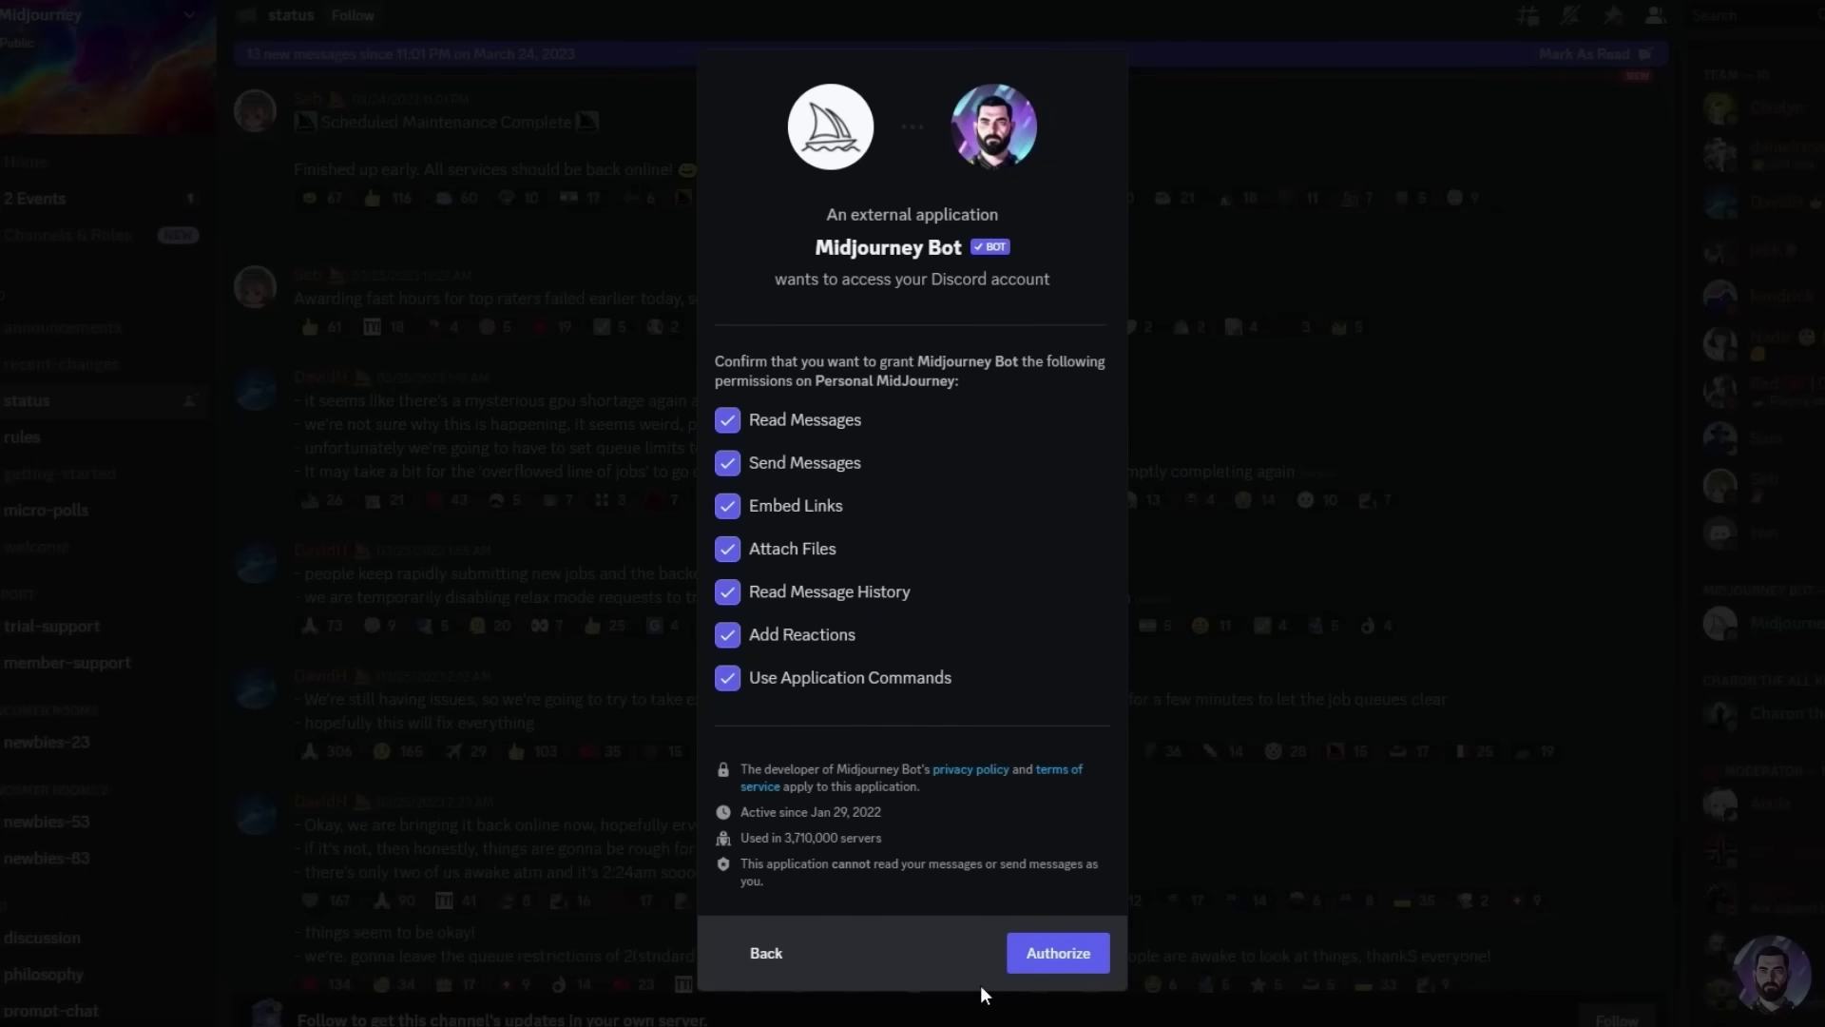
{"action": "left_click", "coordinate": [1072, 953]}
{"action": "left_click", "coordinate": [809, 679]}
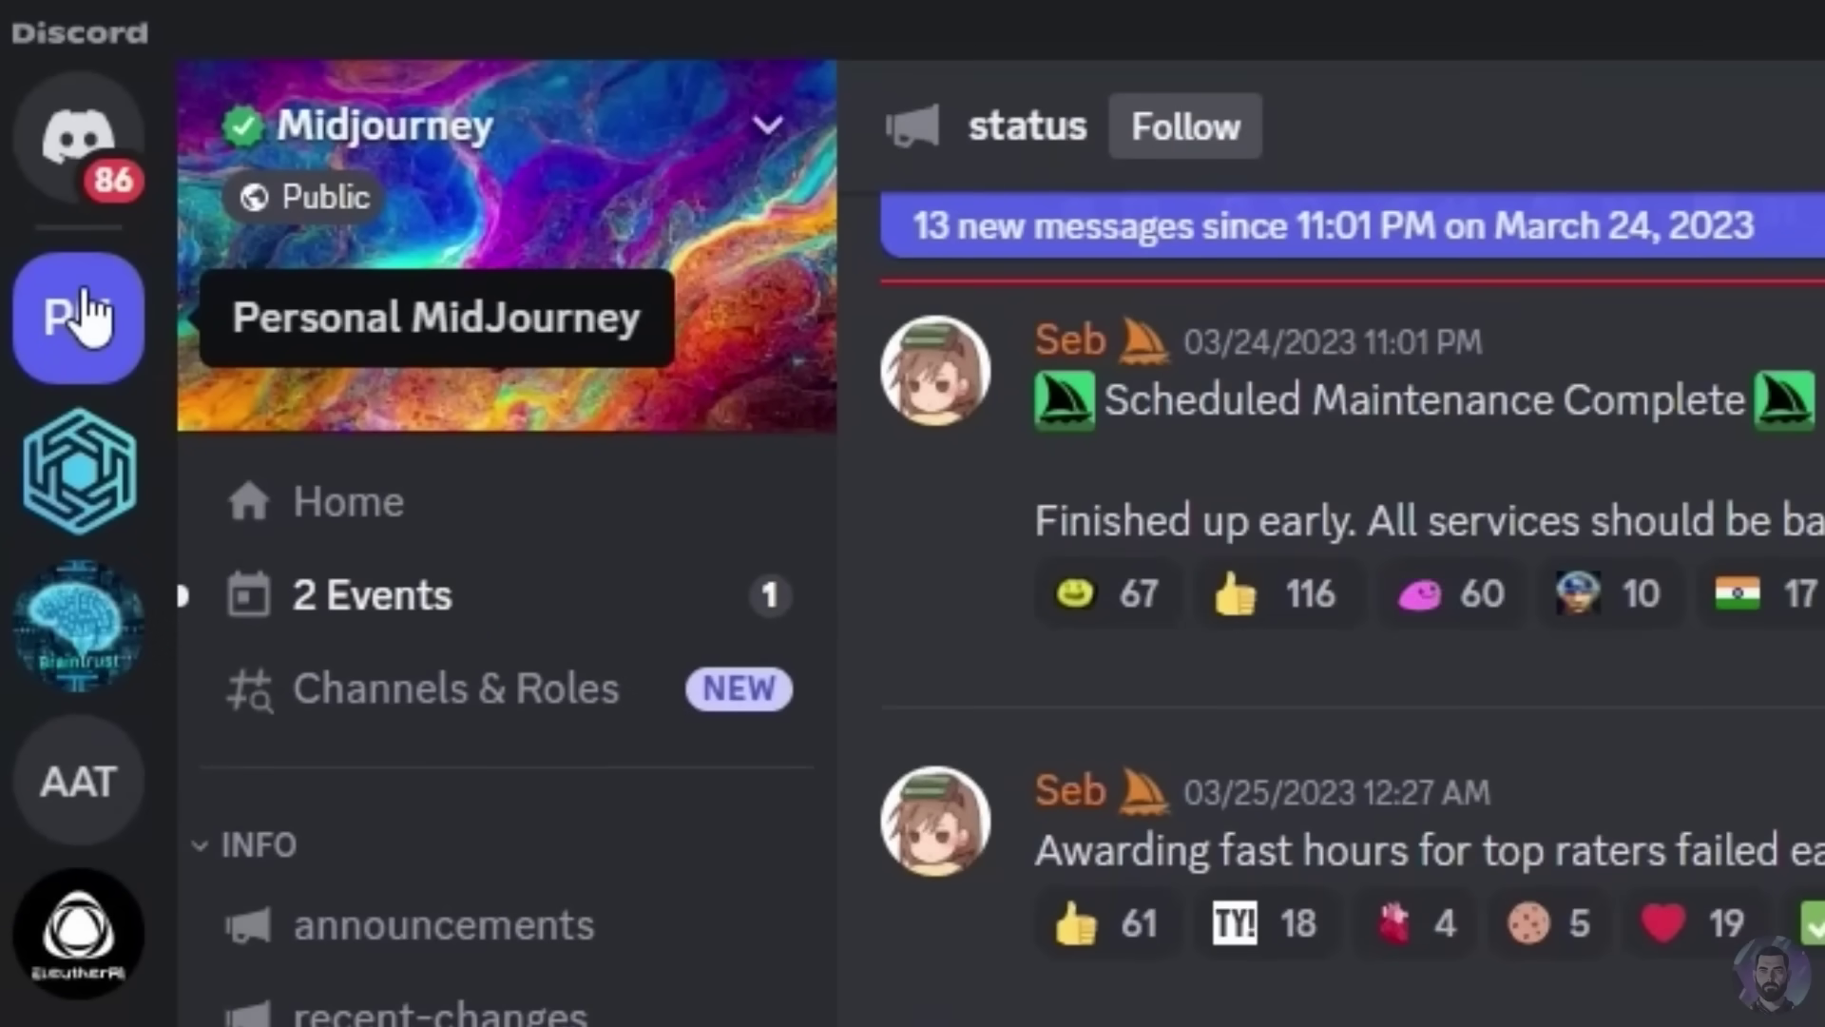
Open the Personal MidJourney server and start an /imagine prompt in its general channel
{"action": "left_click", "coordinate": [84, 317]}
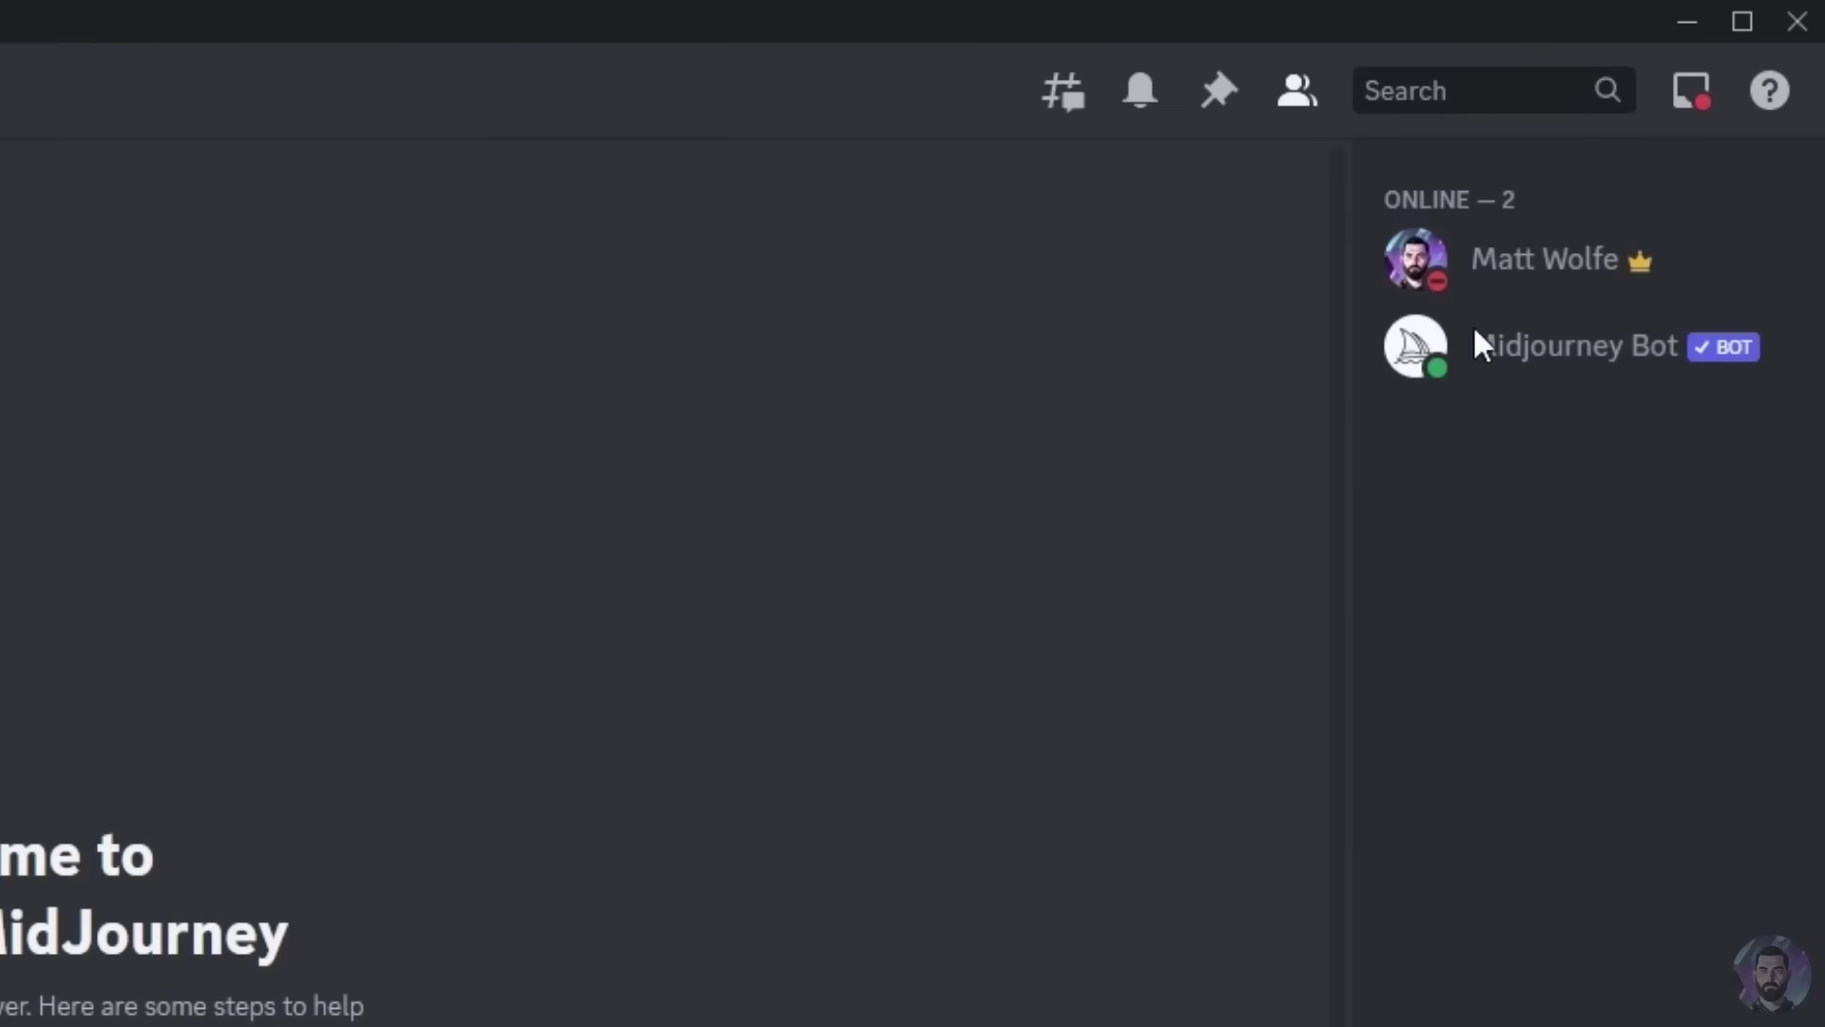
{"action": "type", "text": "/imagine"}
{"action": "key", "text": "Tab"}
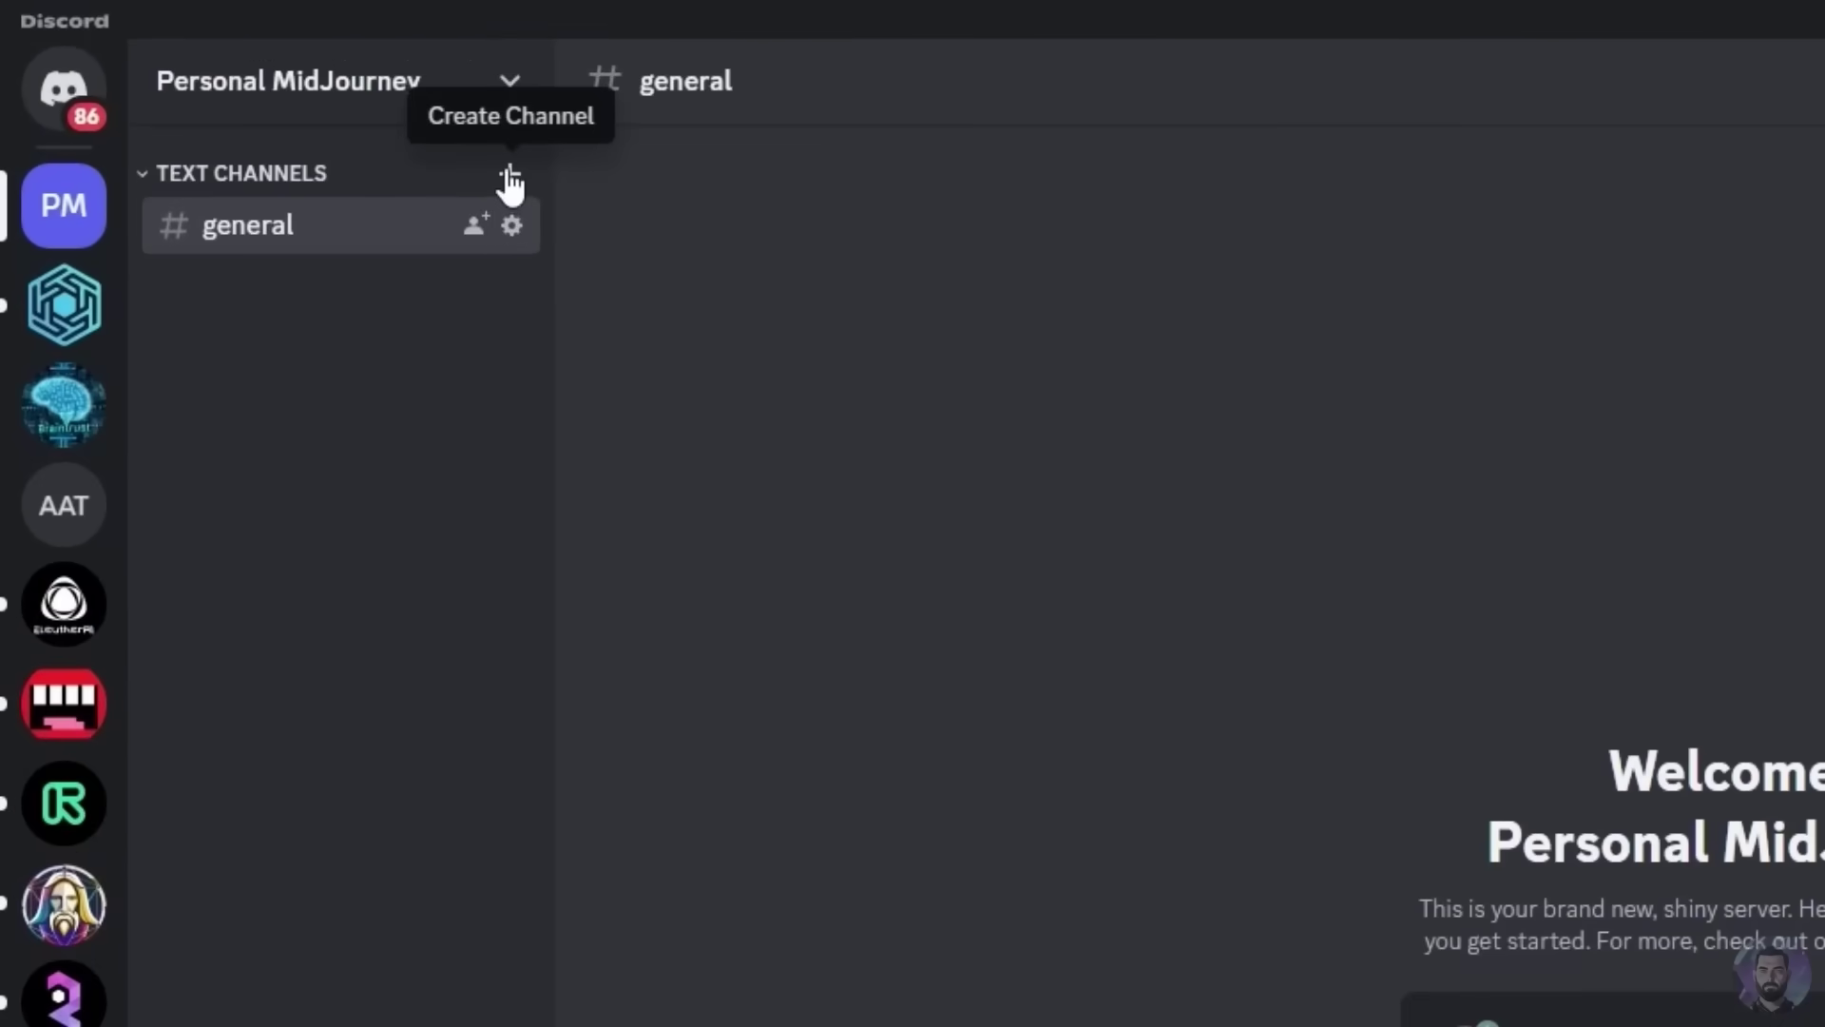
Create a text channel named "backgrounds" in the Personal MidJourney server
{"action": "left_click", "coordinate": [273, 92]}
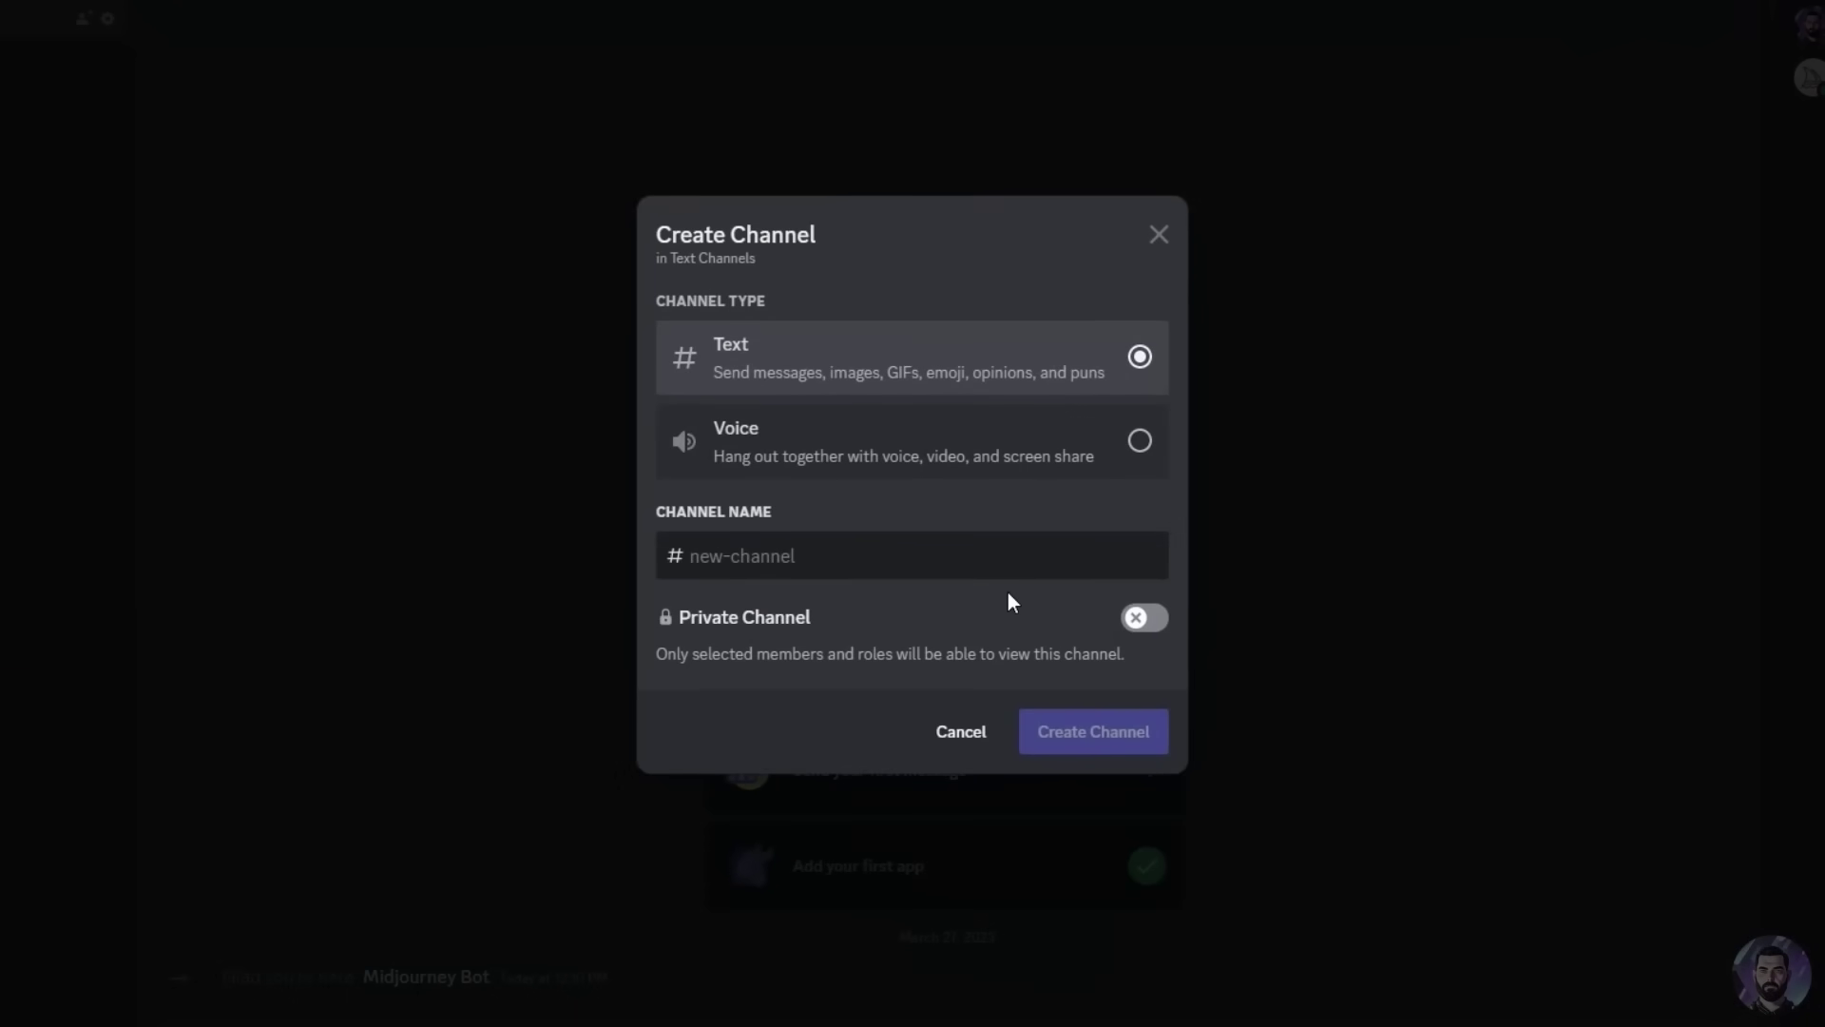
{"action": "type", "text": "background"}
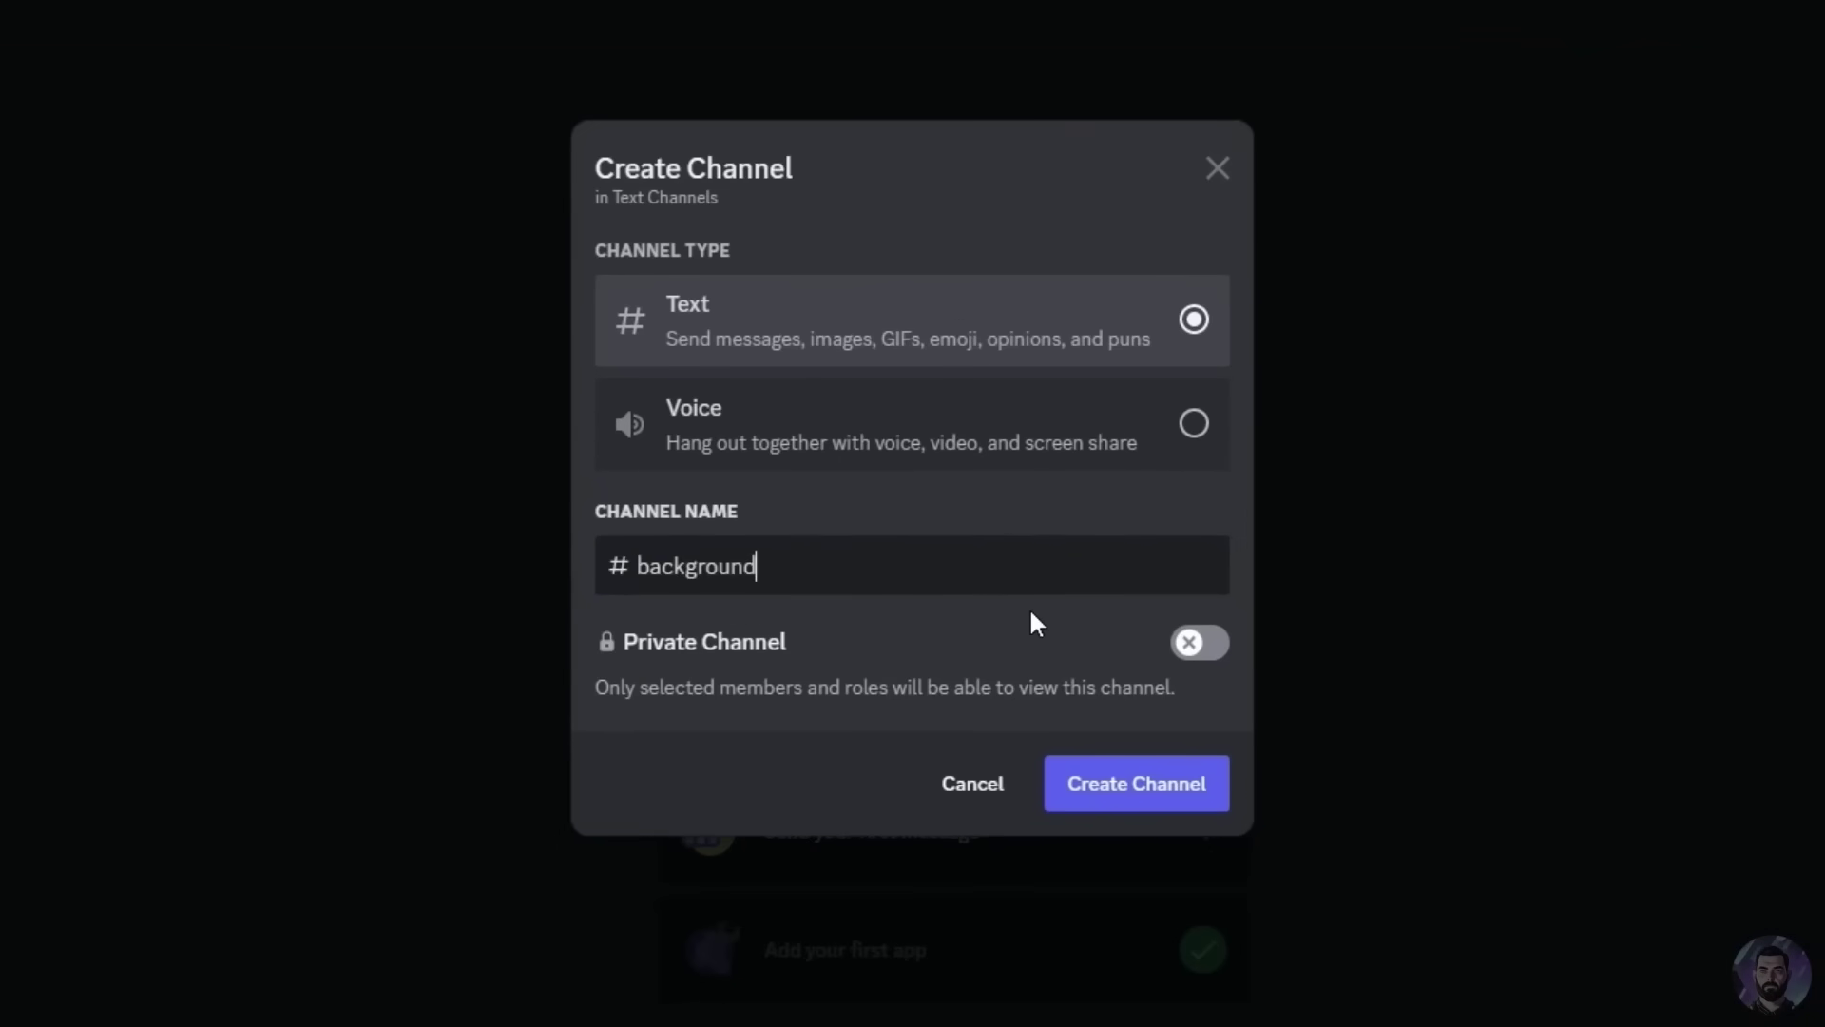
{"action": "type", "text": "s"}
{"action": "left_click", "coordinate": [1125, 798]}
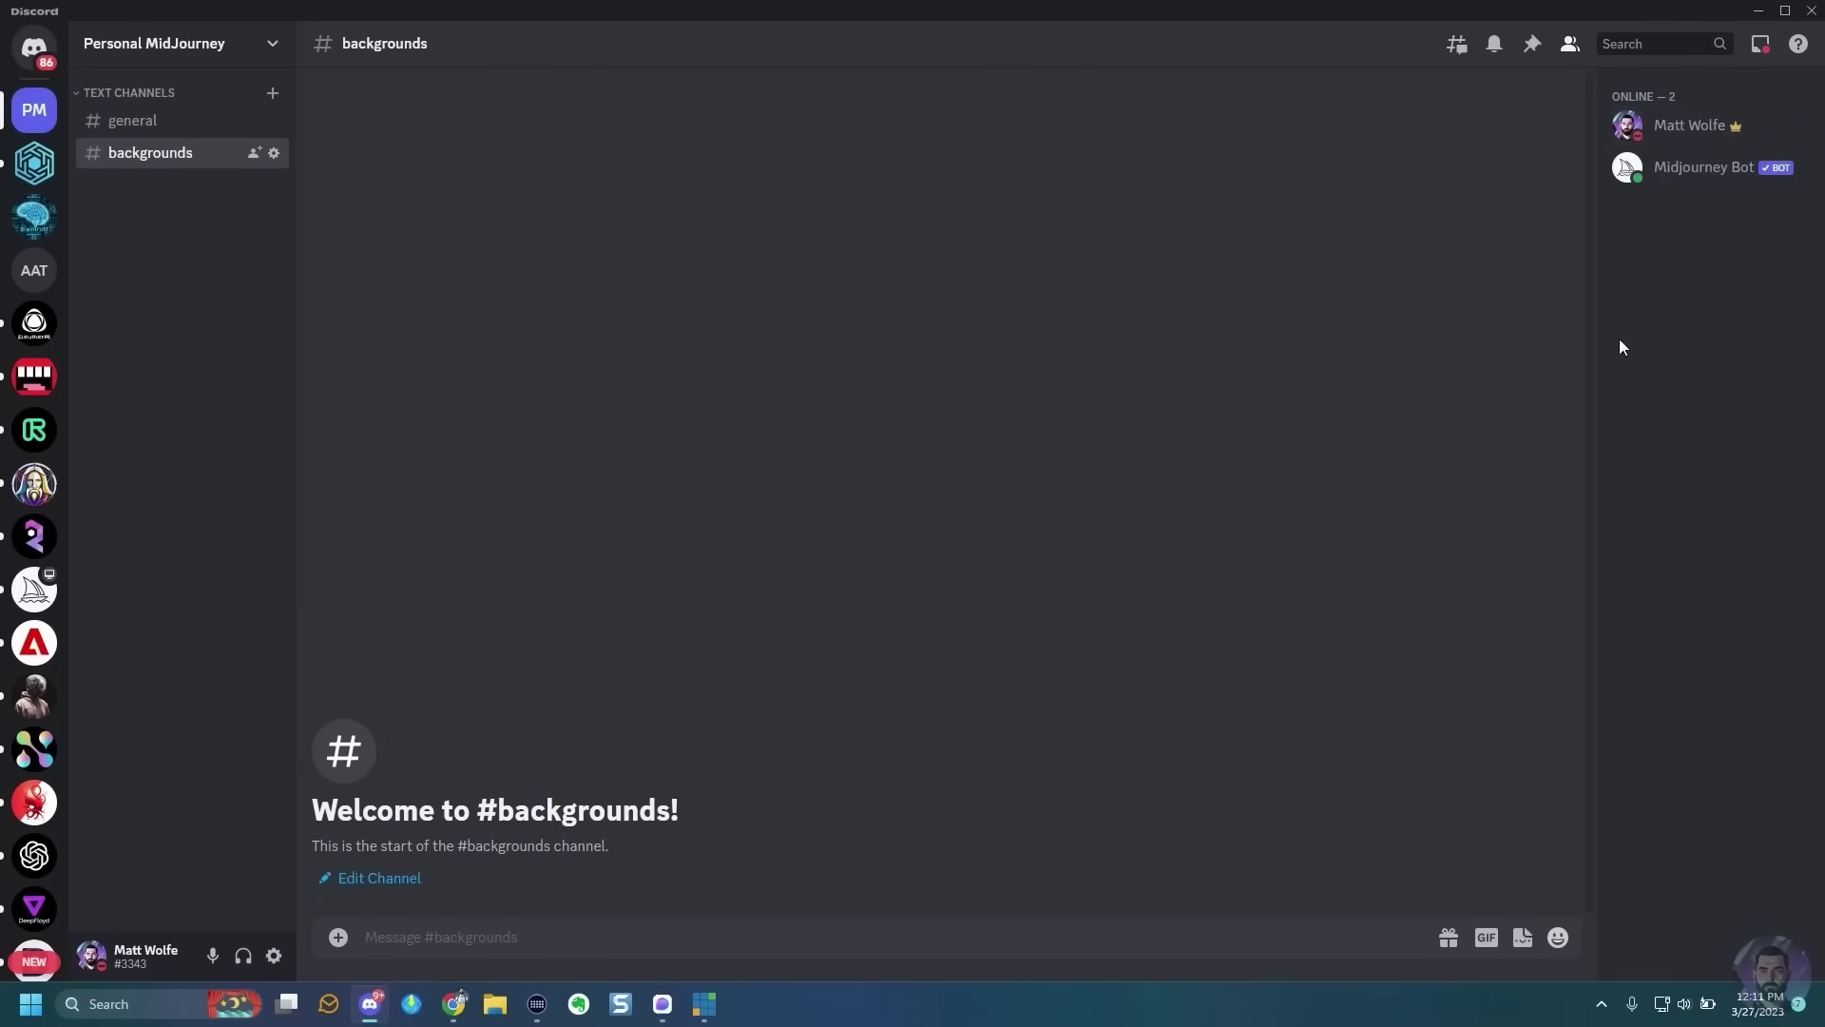
Start Midjourney's /imagine command with its prompt field in the backgrounds channel
{"action": "left_click", "coordinate": [559, 935]}
{"action": "type", "text": "/imagine"}
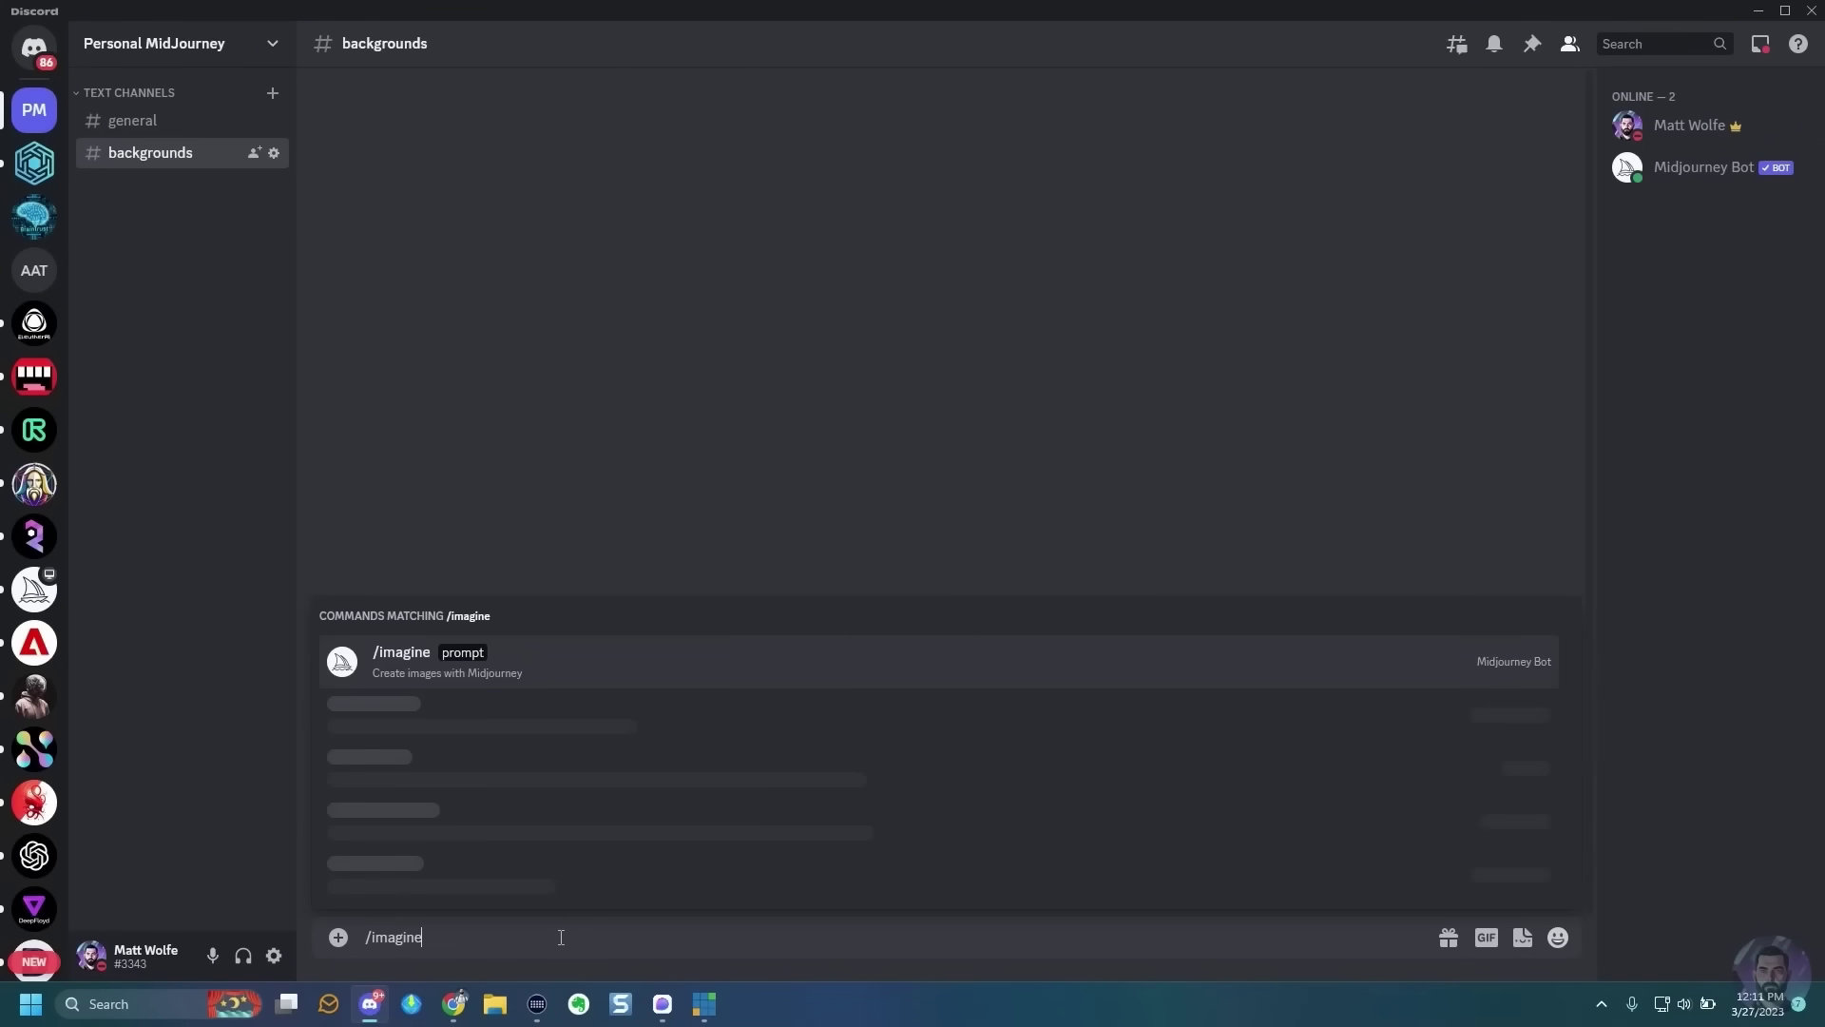
{"action": "key", "text": "Tab"}
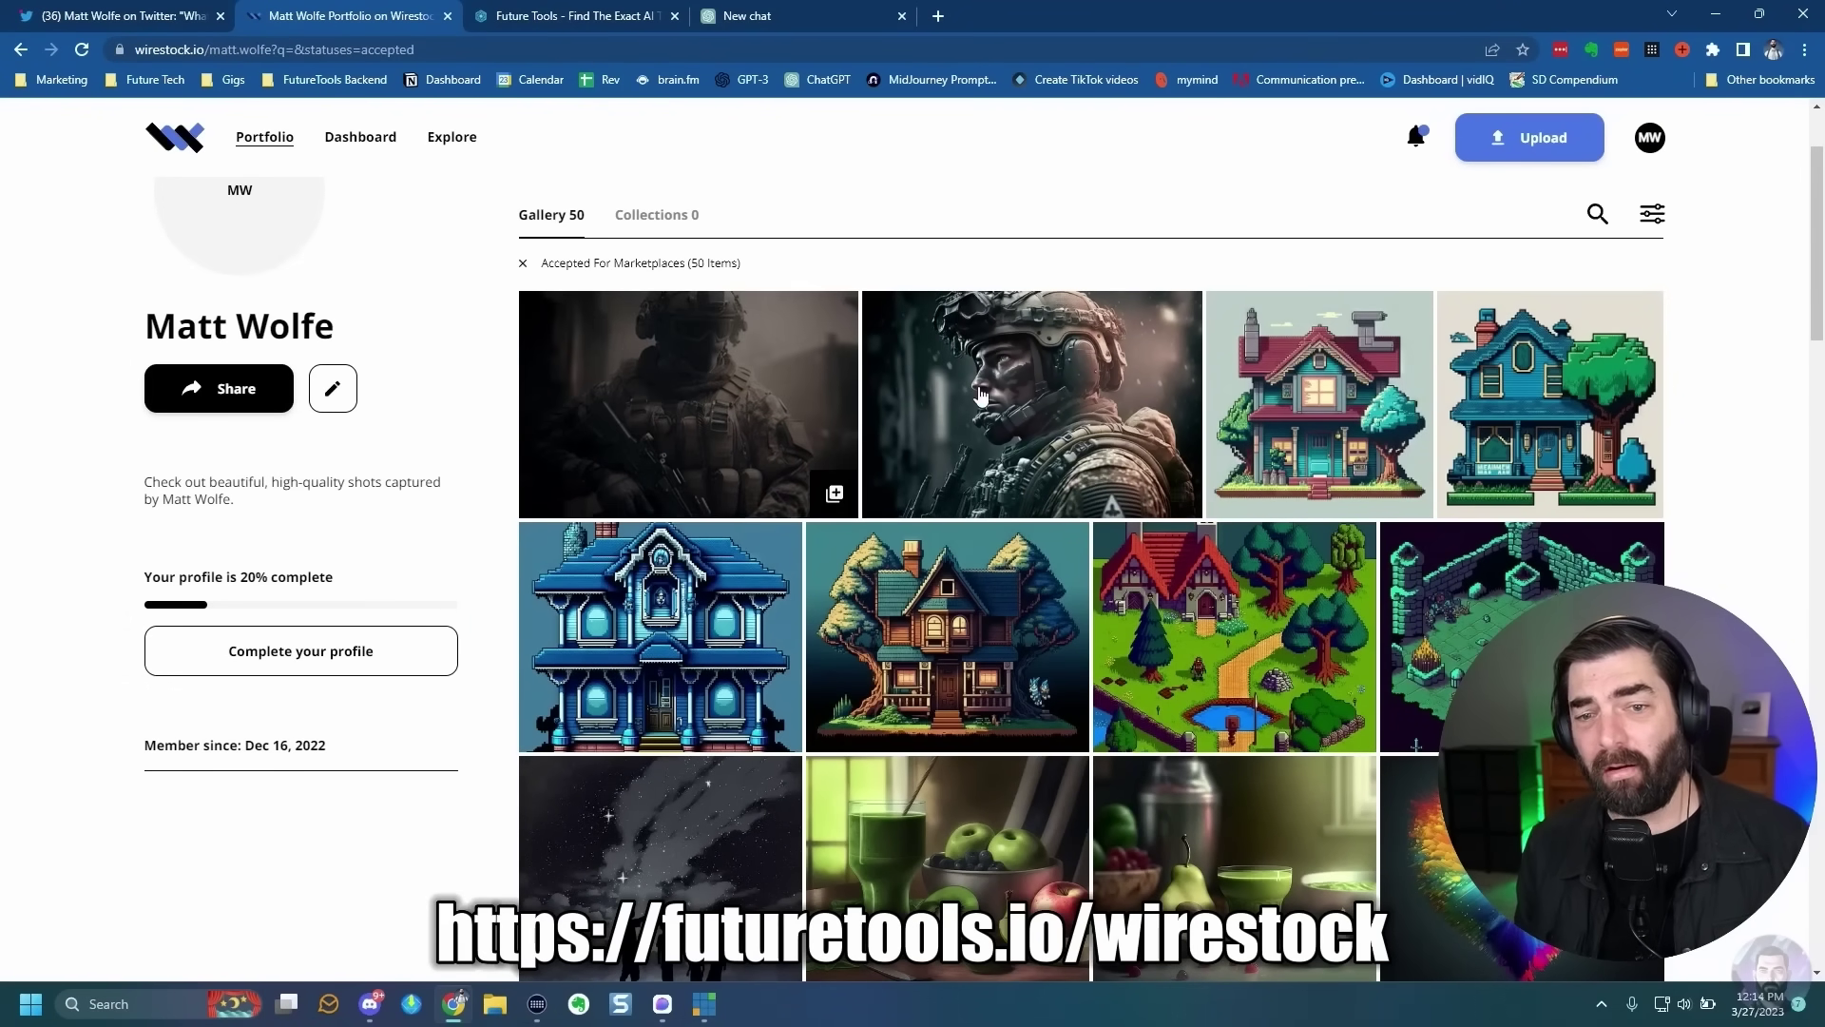
Look through the images accepted for marketplaces in the Wirestock portfolio gallery
{"action": "scroll", "coordinate": [1258, 514], "scroll_direction": "down", "scroll_amount": 1}
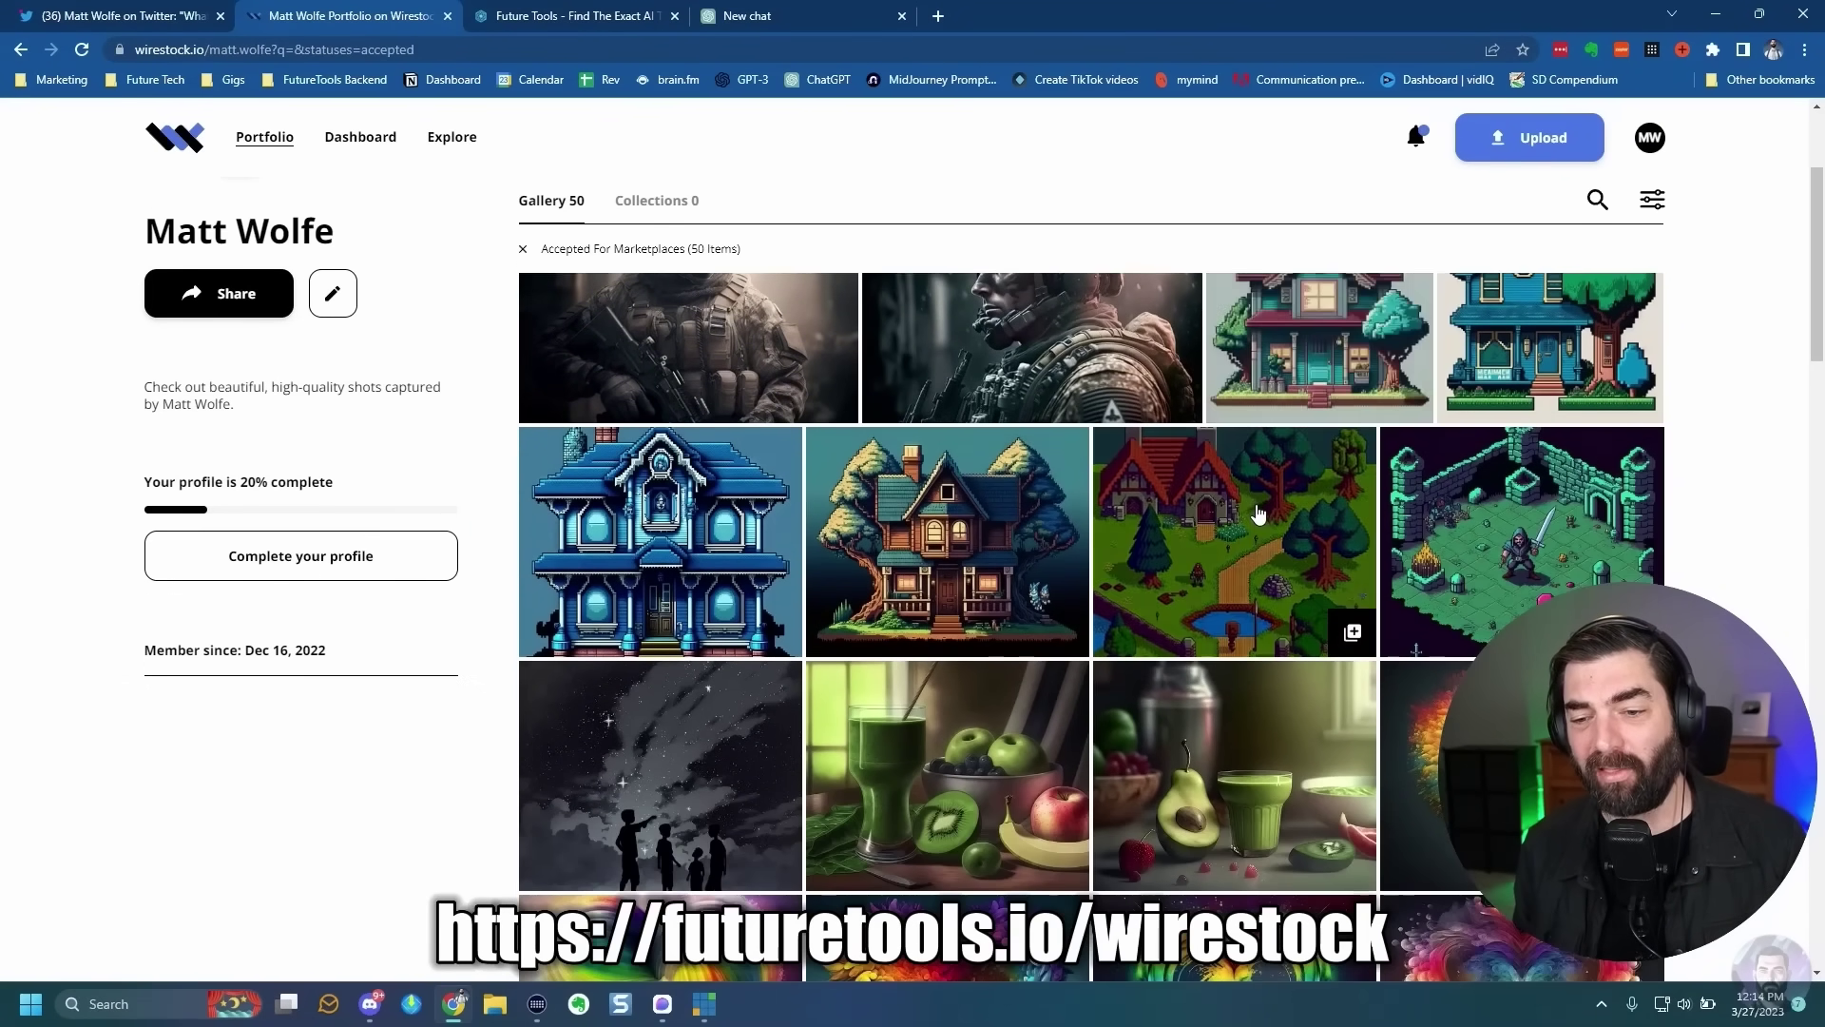
{"action": "scroll", "coordinate": [1259, 513], "scroll_direction": "down", "scroll_amount": 7}
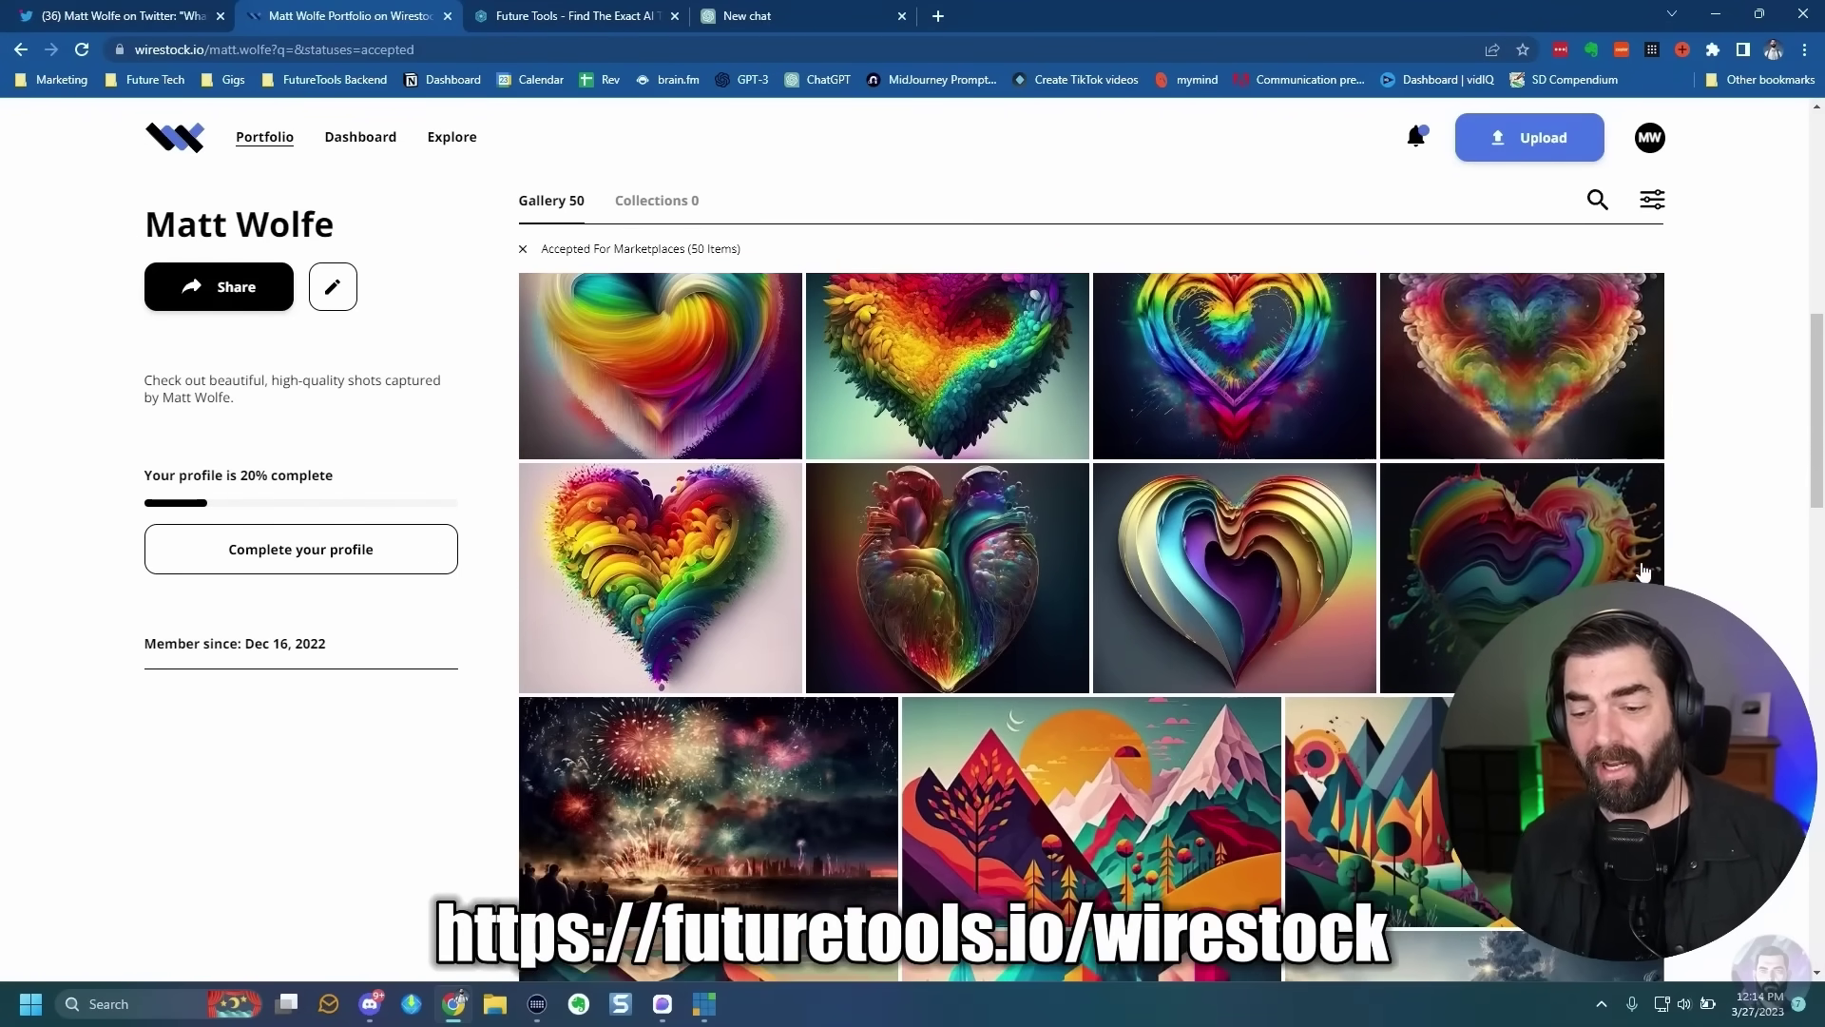
{"action": "scroll", "coordinate": [1642, 570], "scroll_direction": "down", "scroll_amount": 8}
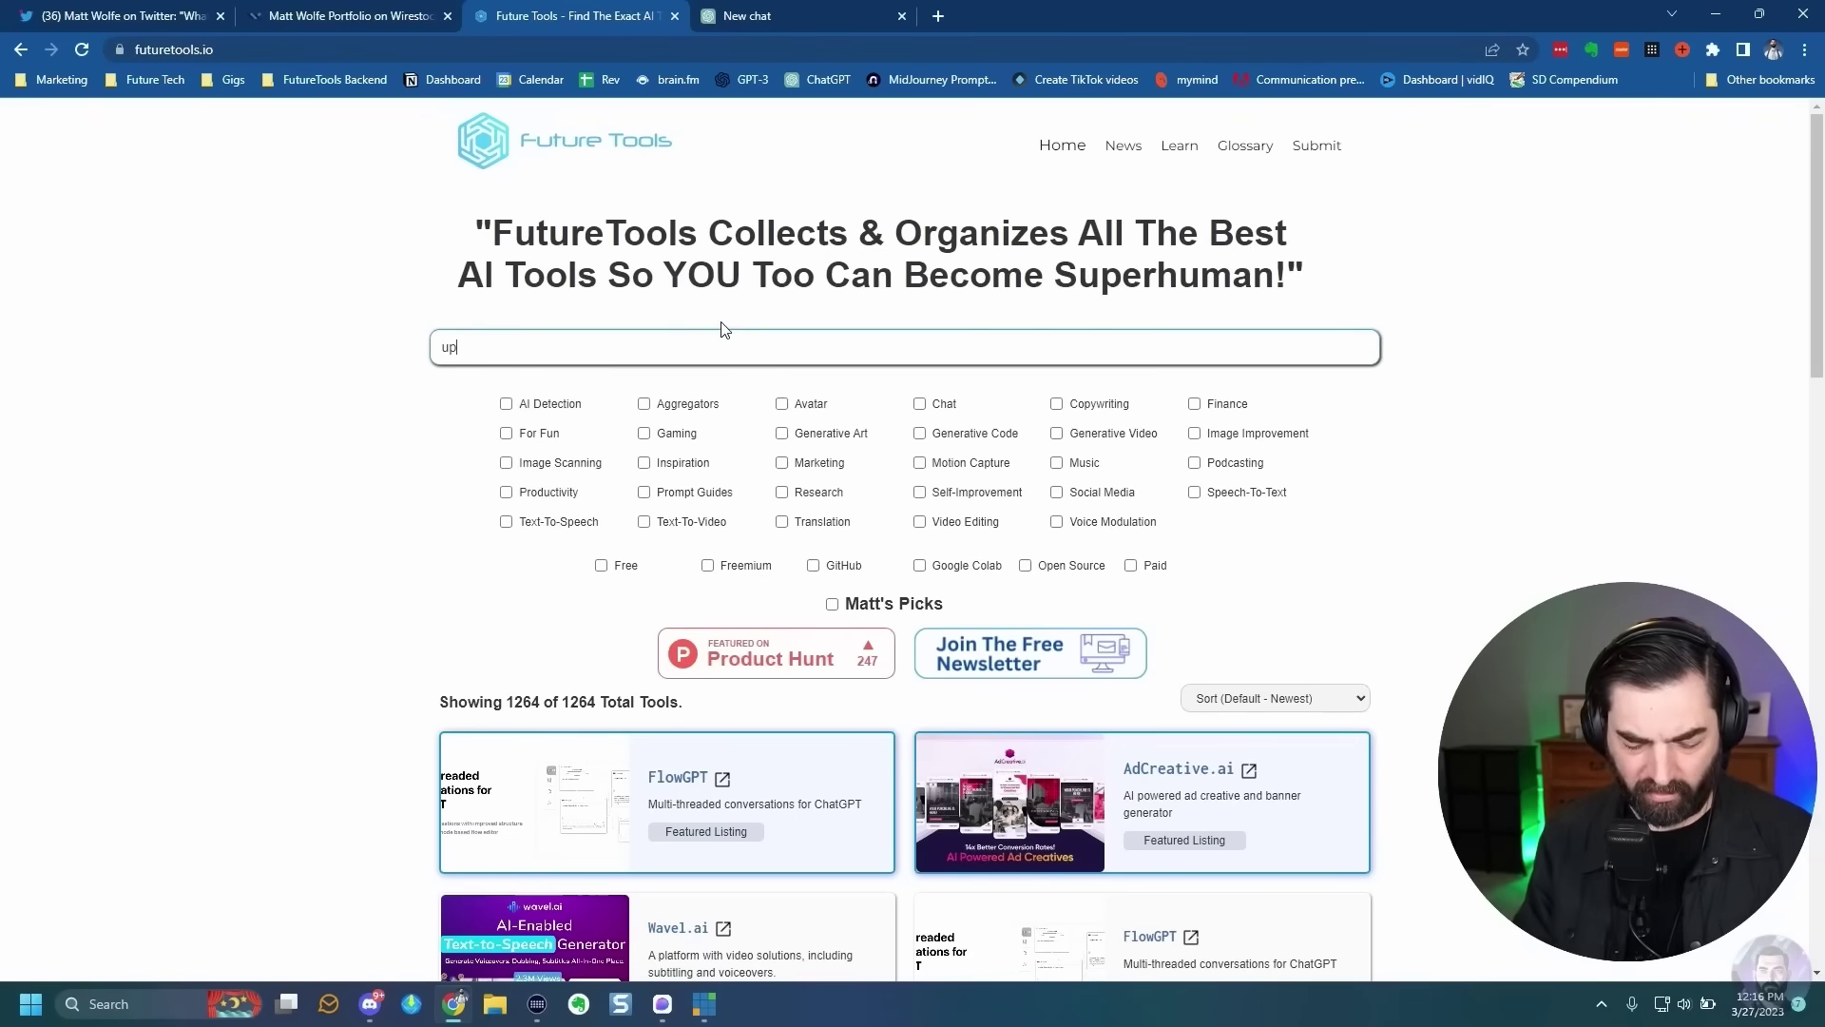
Search the Future Tools directory for "upscale" and open the Upscale.media tool from the listings
{"action": "type", "text": "scale"}
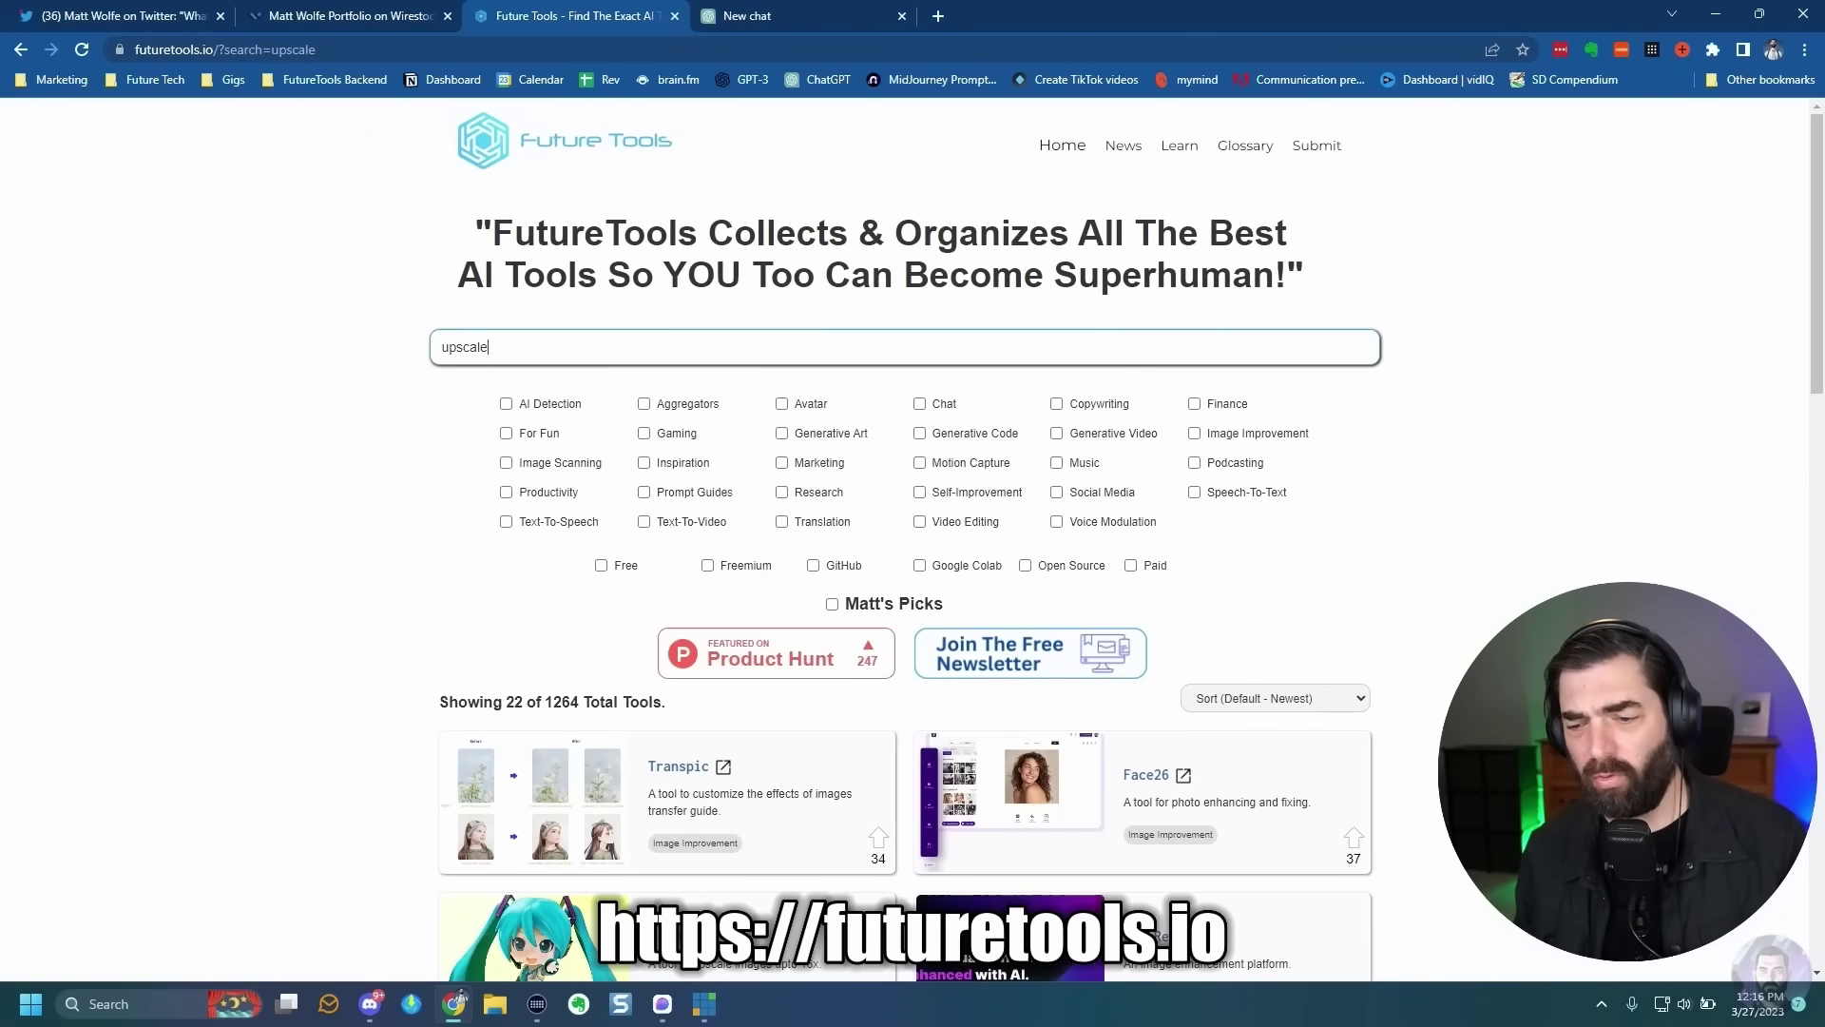
{"action": "scroll", "coordinate": [1283, 655], "scroll_direction": "down", "scroll_amount": 20}
{"action": "left_click", "coordinate": [1268, 590]}
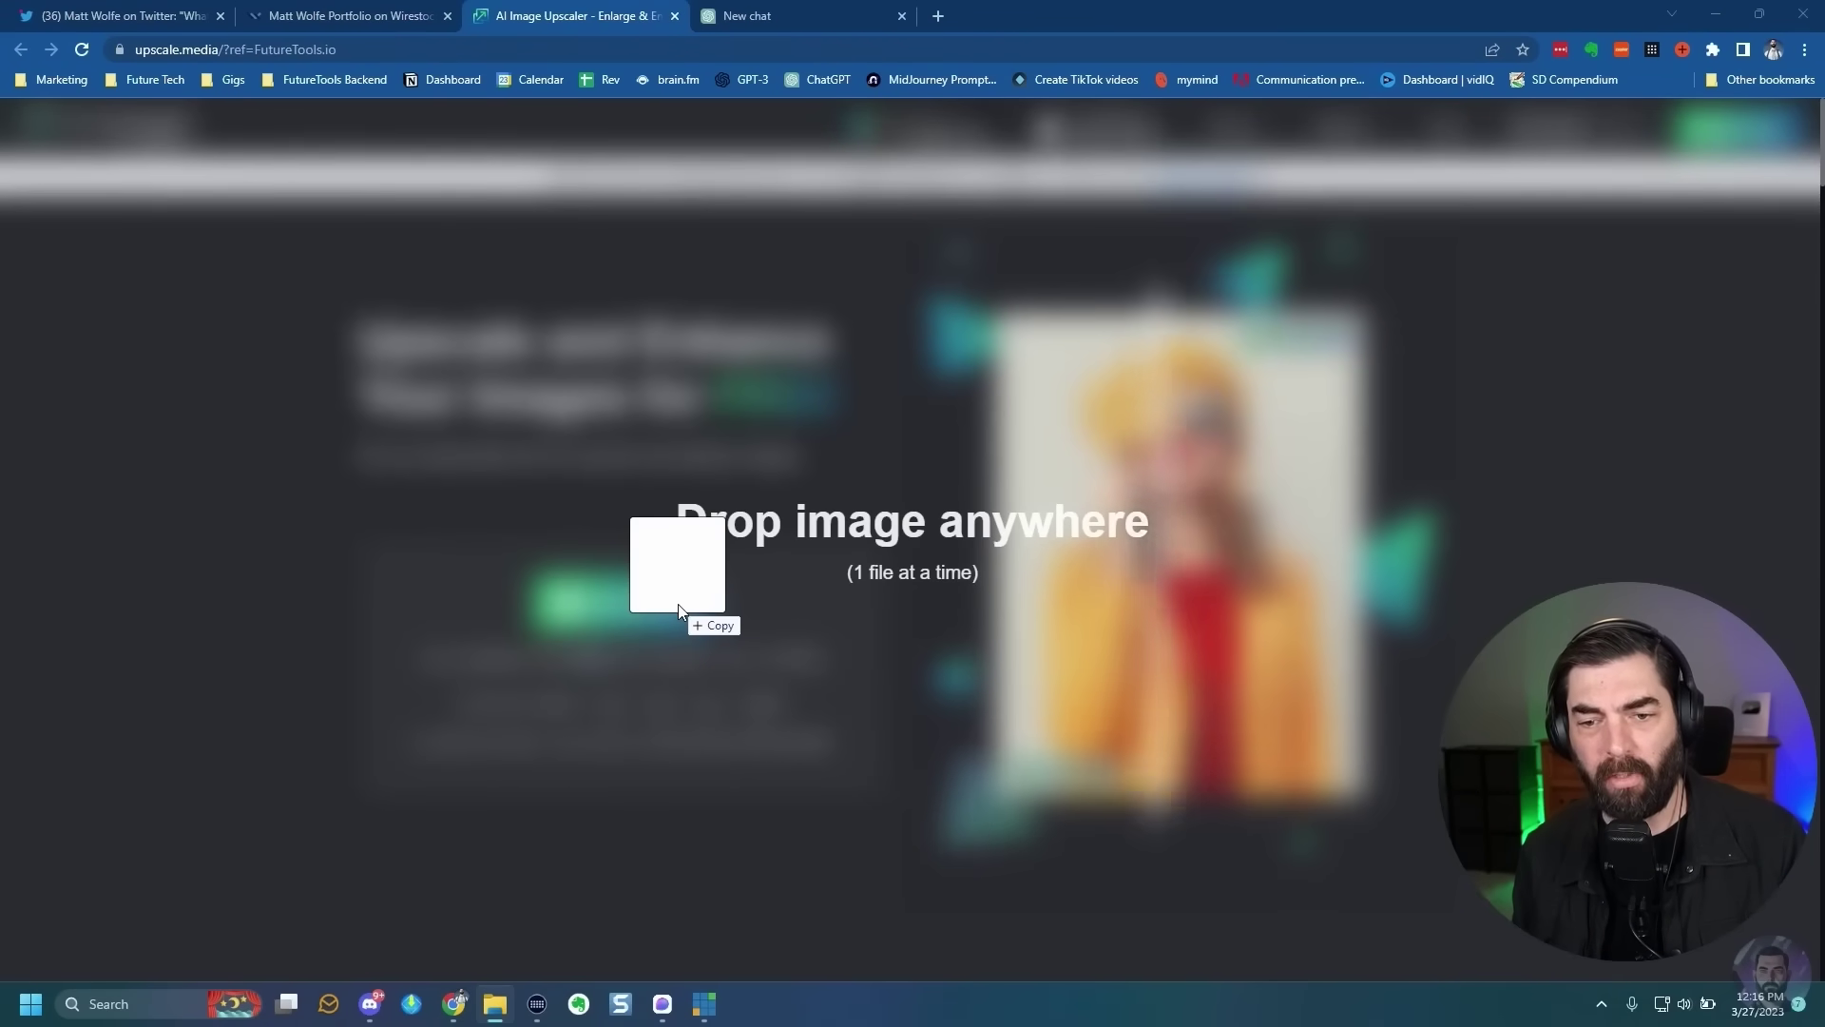
Load the basketball court photo into Upscale.media and download its AI-upscaled 4x version with quality enhancement on
{"action": "key", "text": "ctrl+v"}
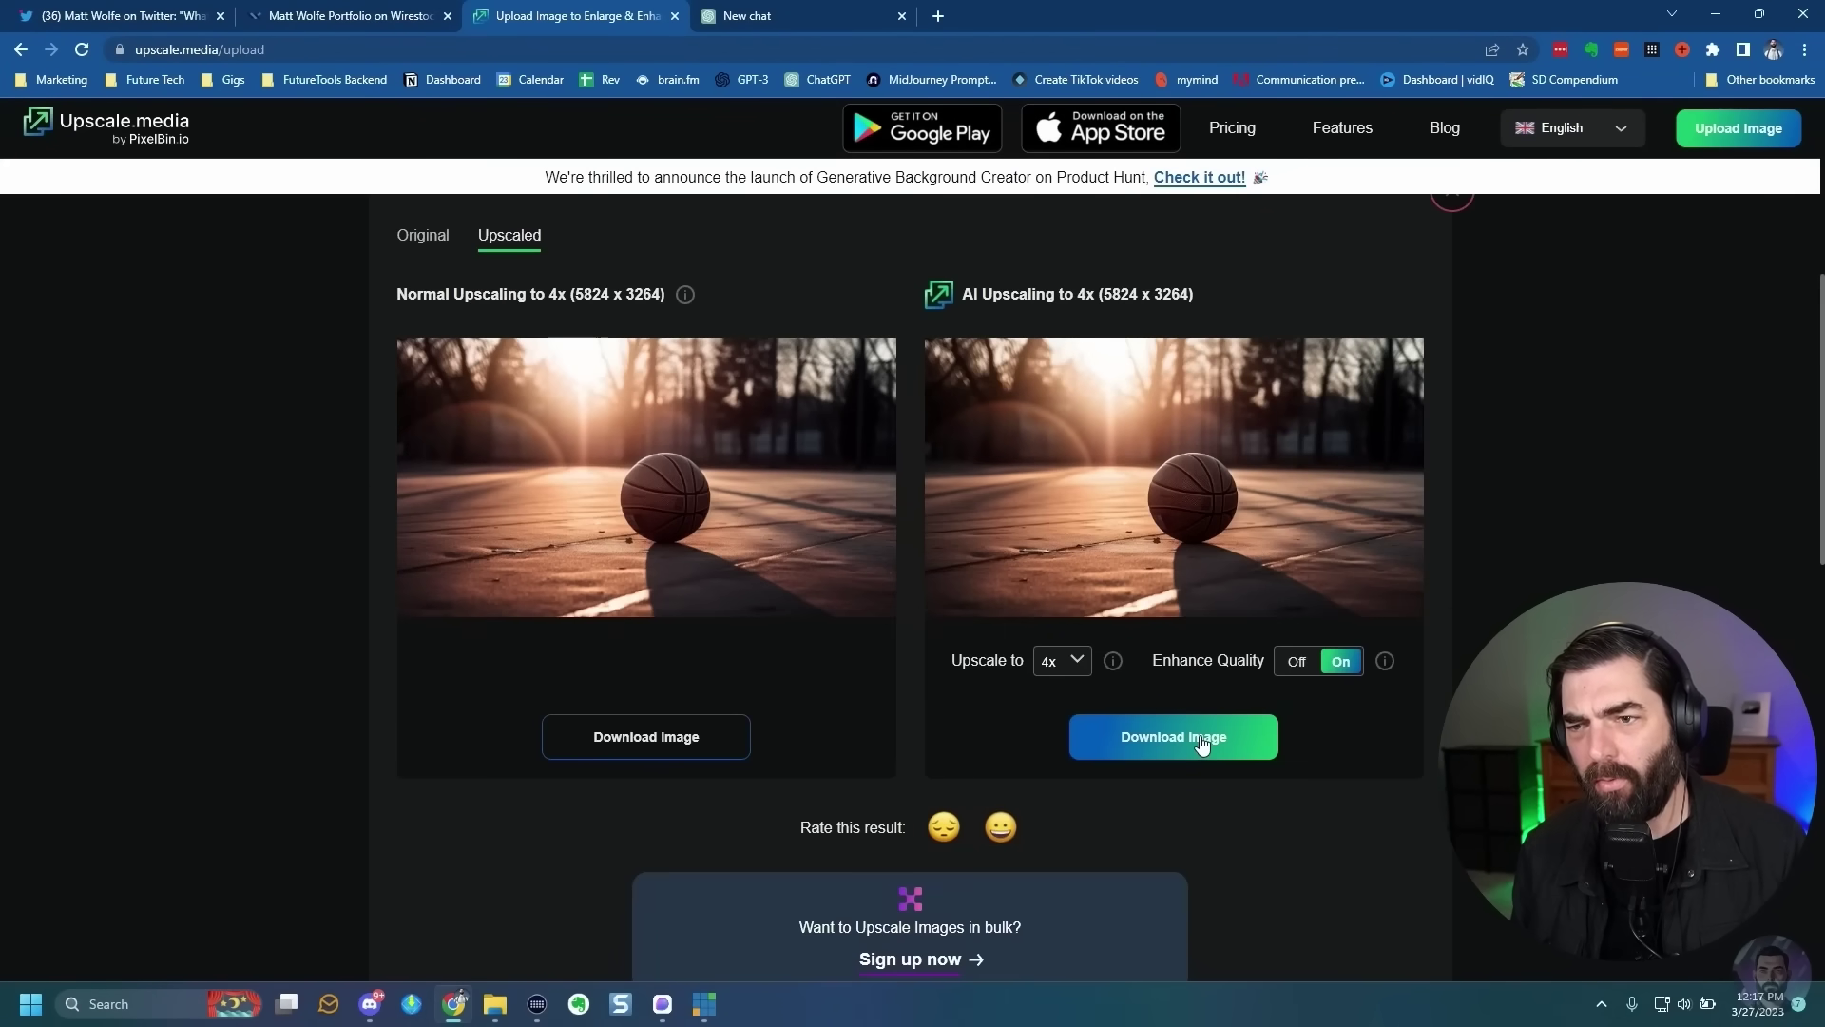
{"action": "left_click", "coordinate": [1204, 739]}
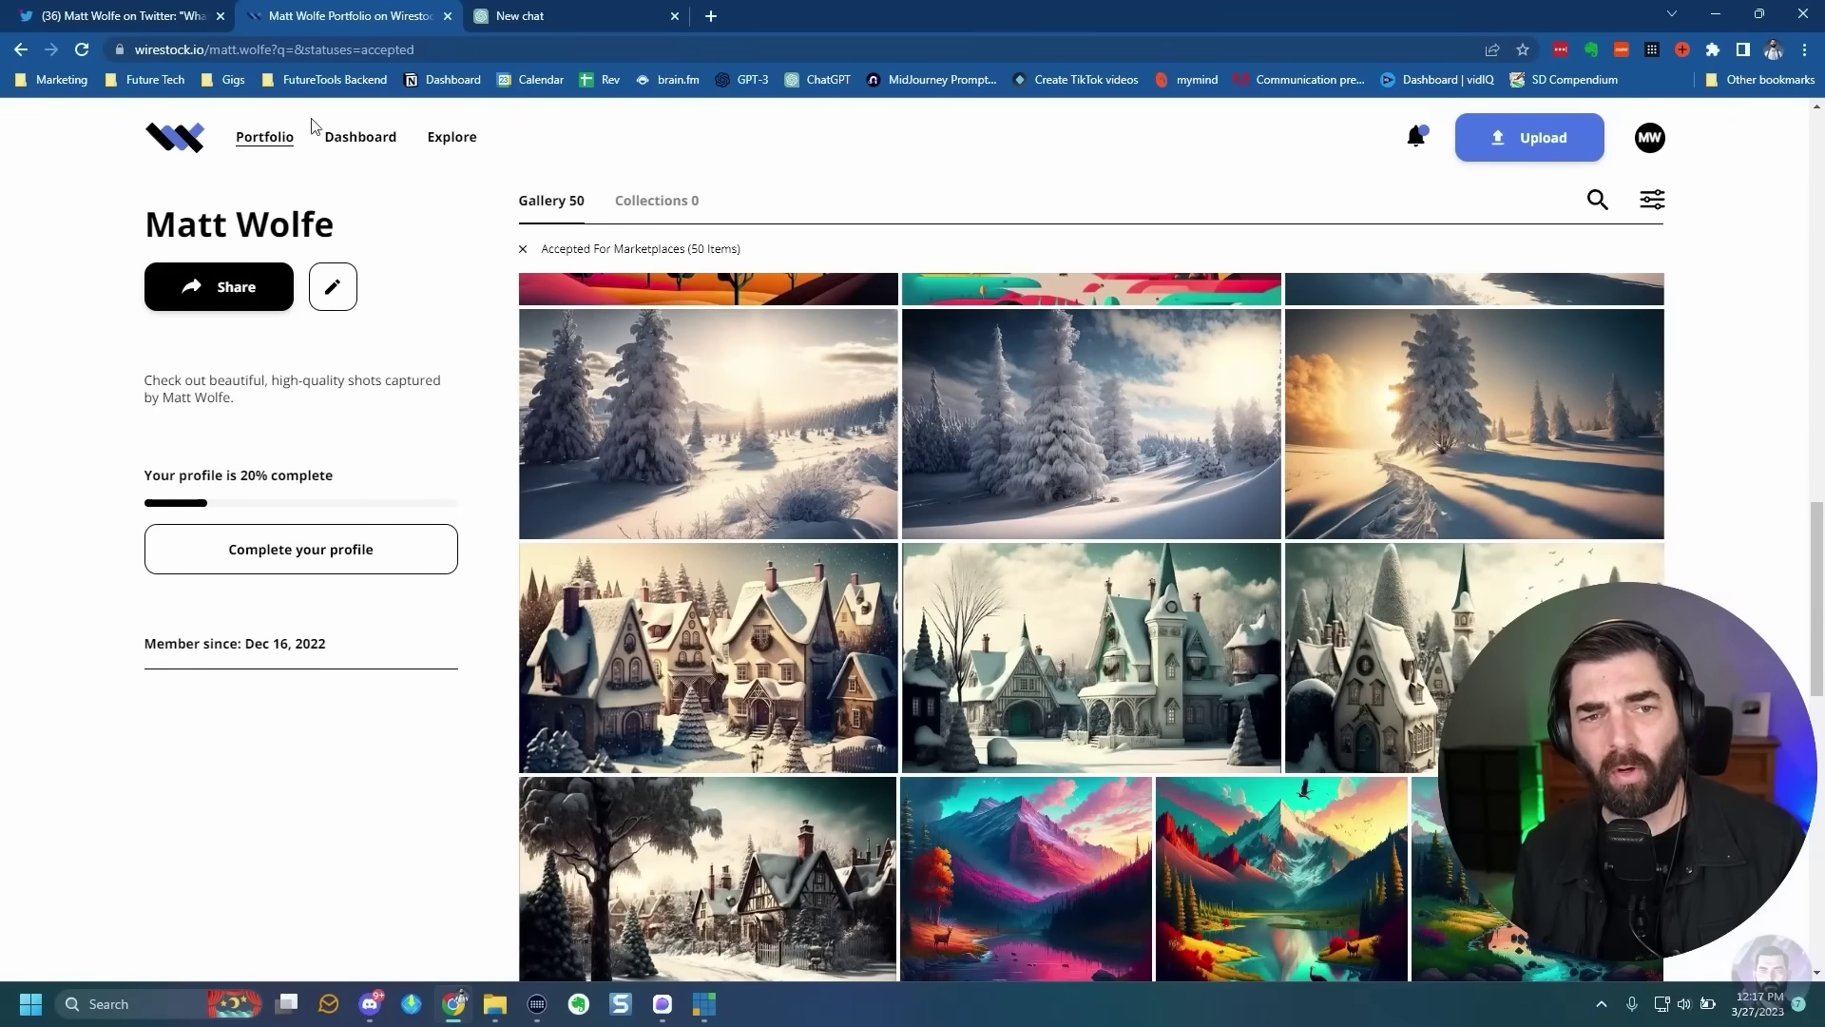
Upload the basketball photograph from the computer's Downloads folder to Wirestock
{"action": "left_click", "coordinate": [1540, 152]}
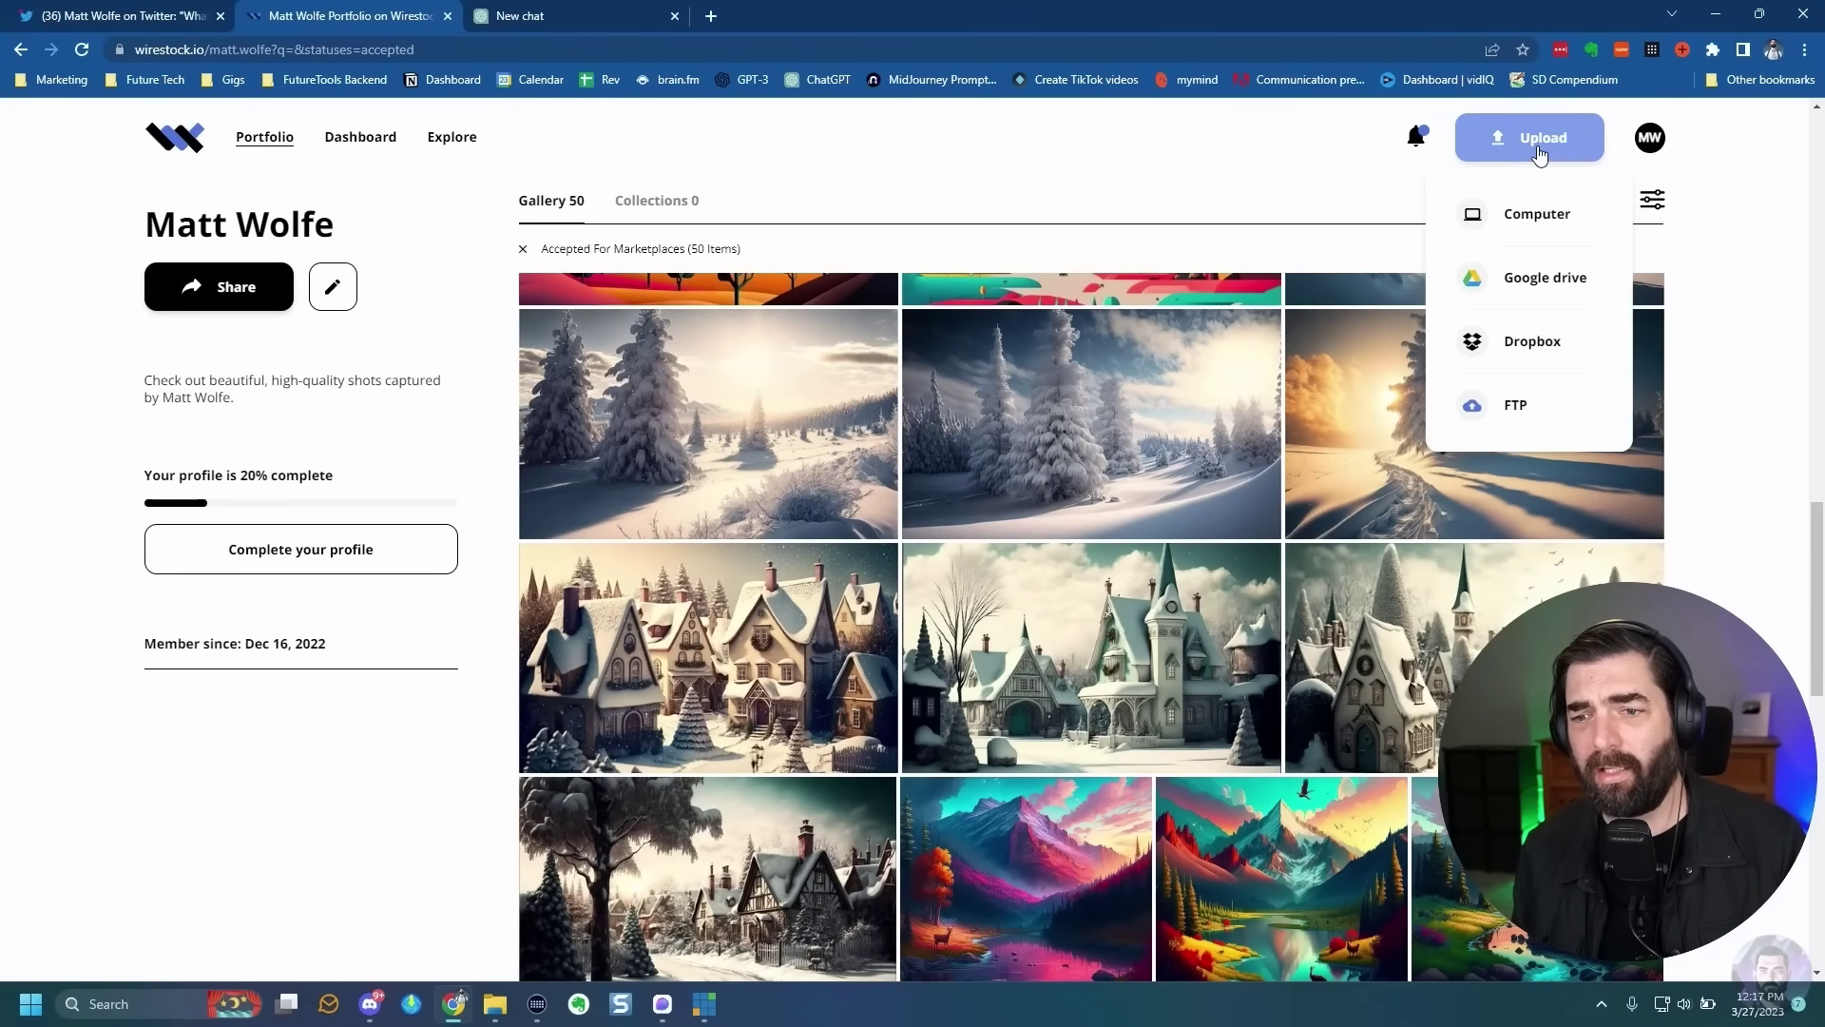
{"action": "left_click", "coordinate": [1522, 219]}
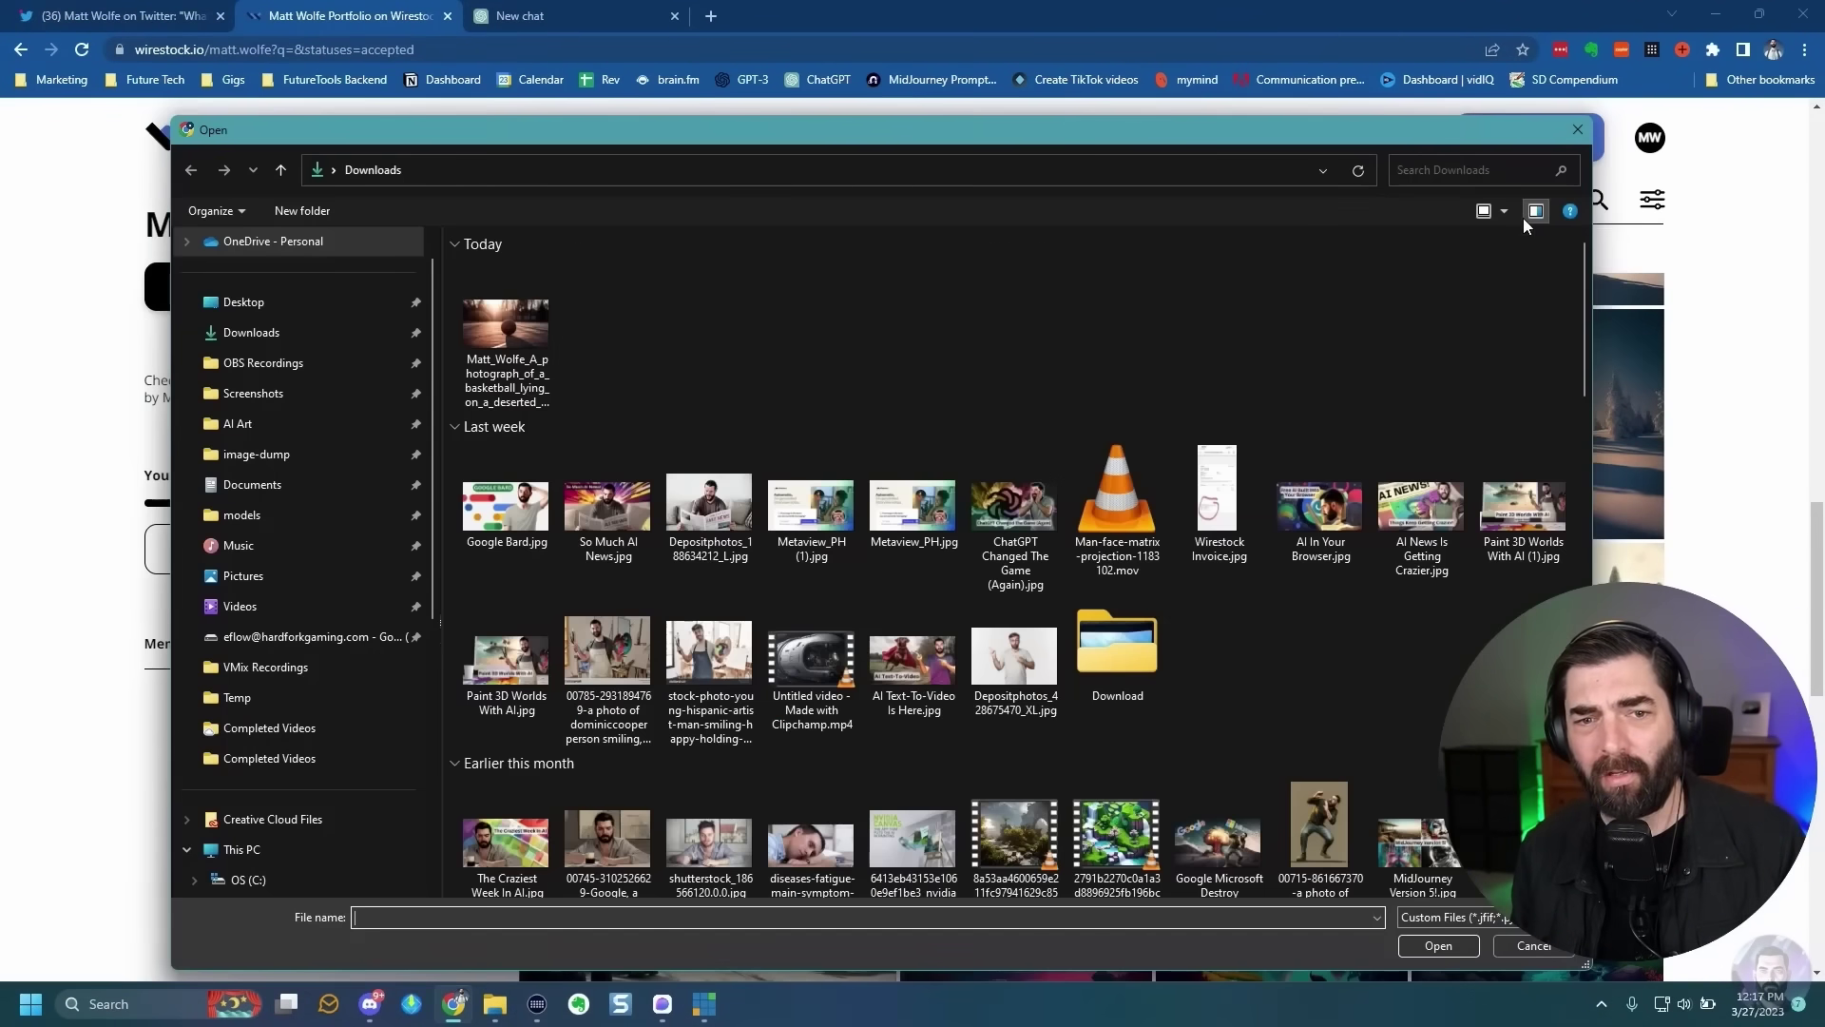
{"action": "double_click", "coordinate": [492, 333]}
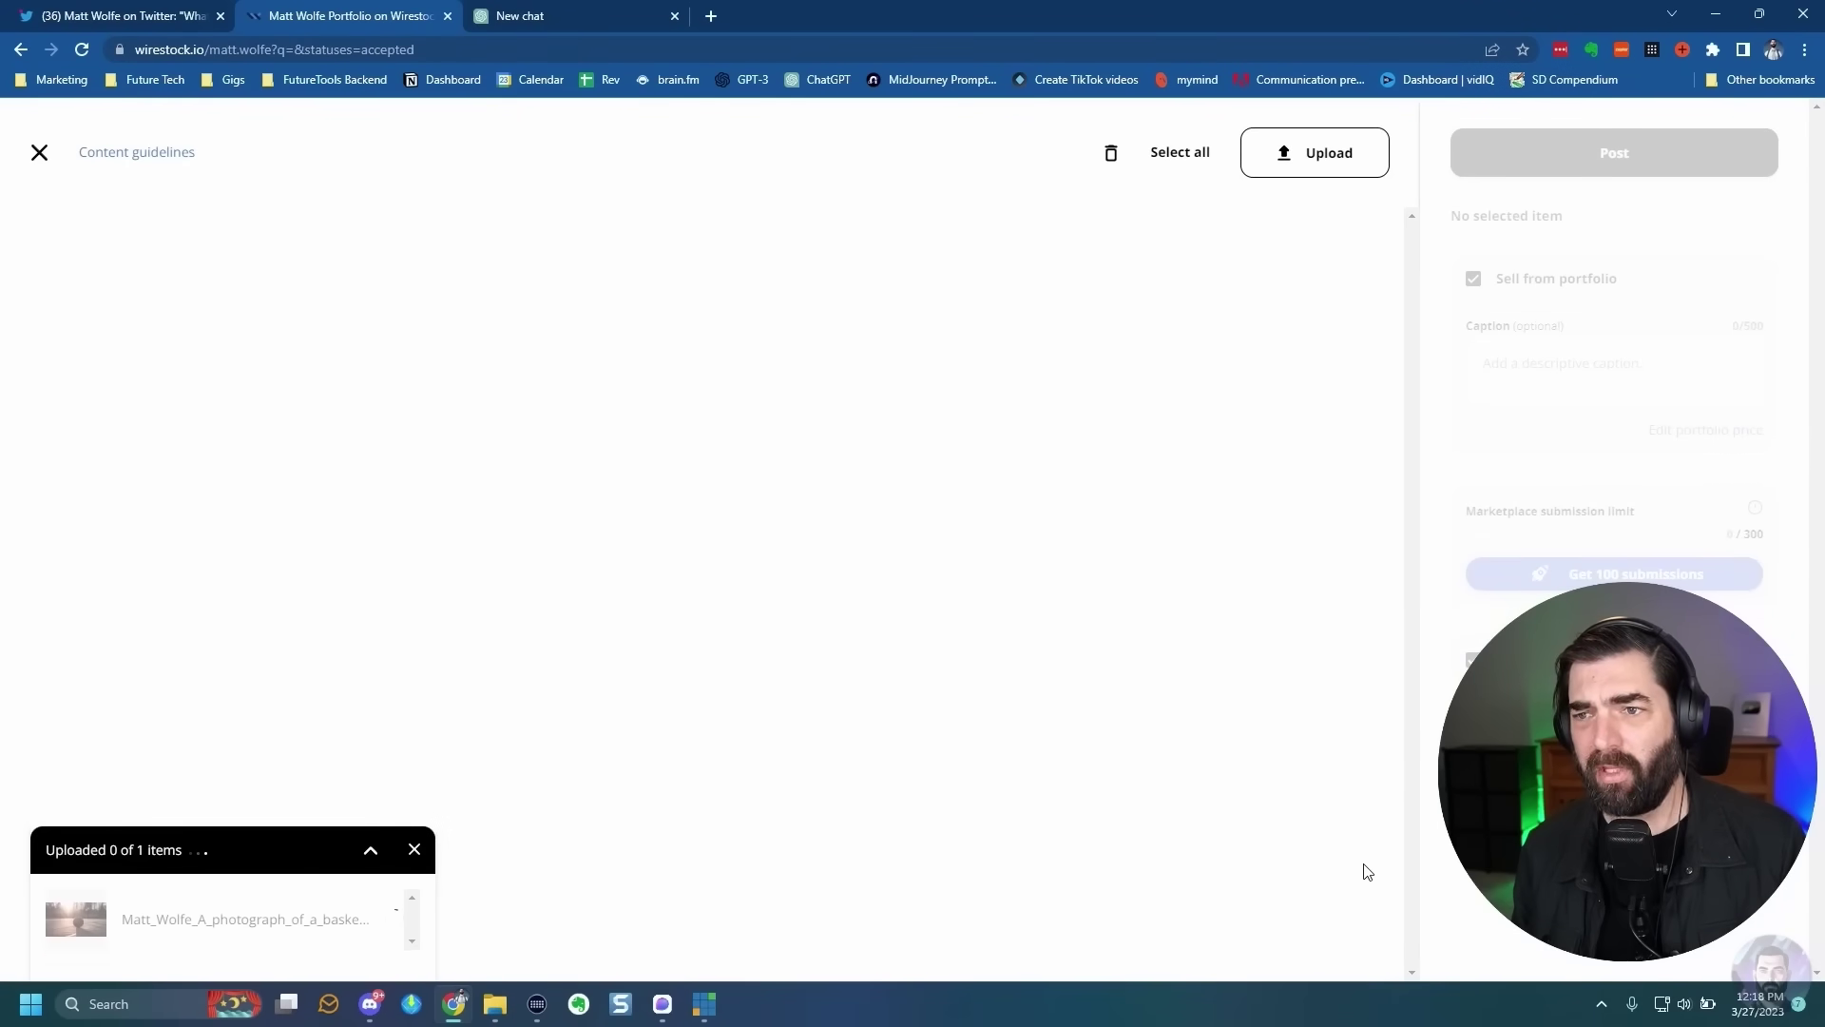
Enter "AI Generated" as the extra discovery details for the uploaded basketball image
{"action": "scroll", "coordinate": [1553, 539], "scroll_direction": "down", "scroll_amount": 3}
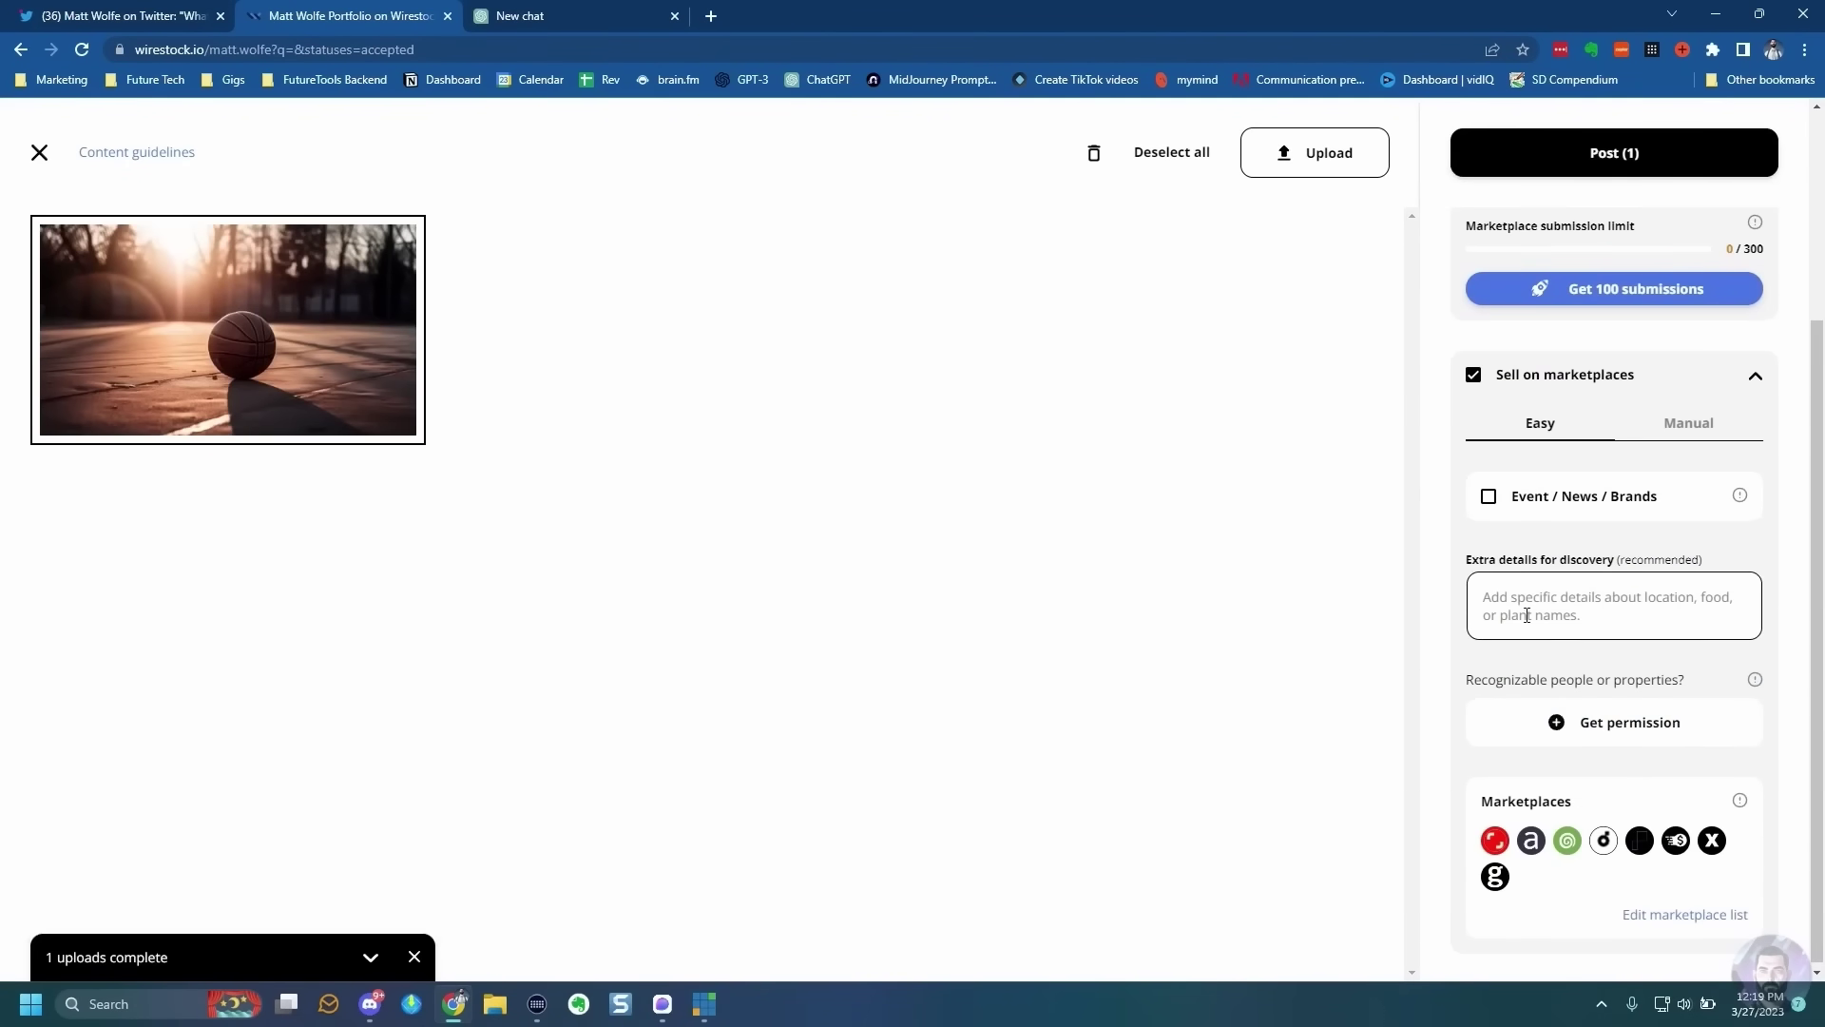
{"action": "left_click", "coordinate": [1661, 636]}
{"action": "type", "text": "AI Generated"}
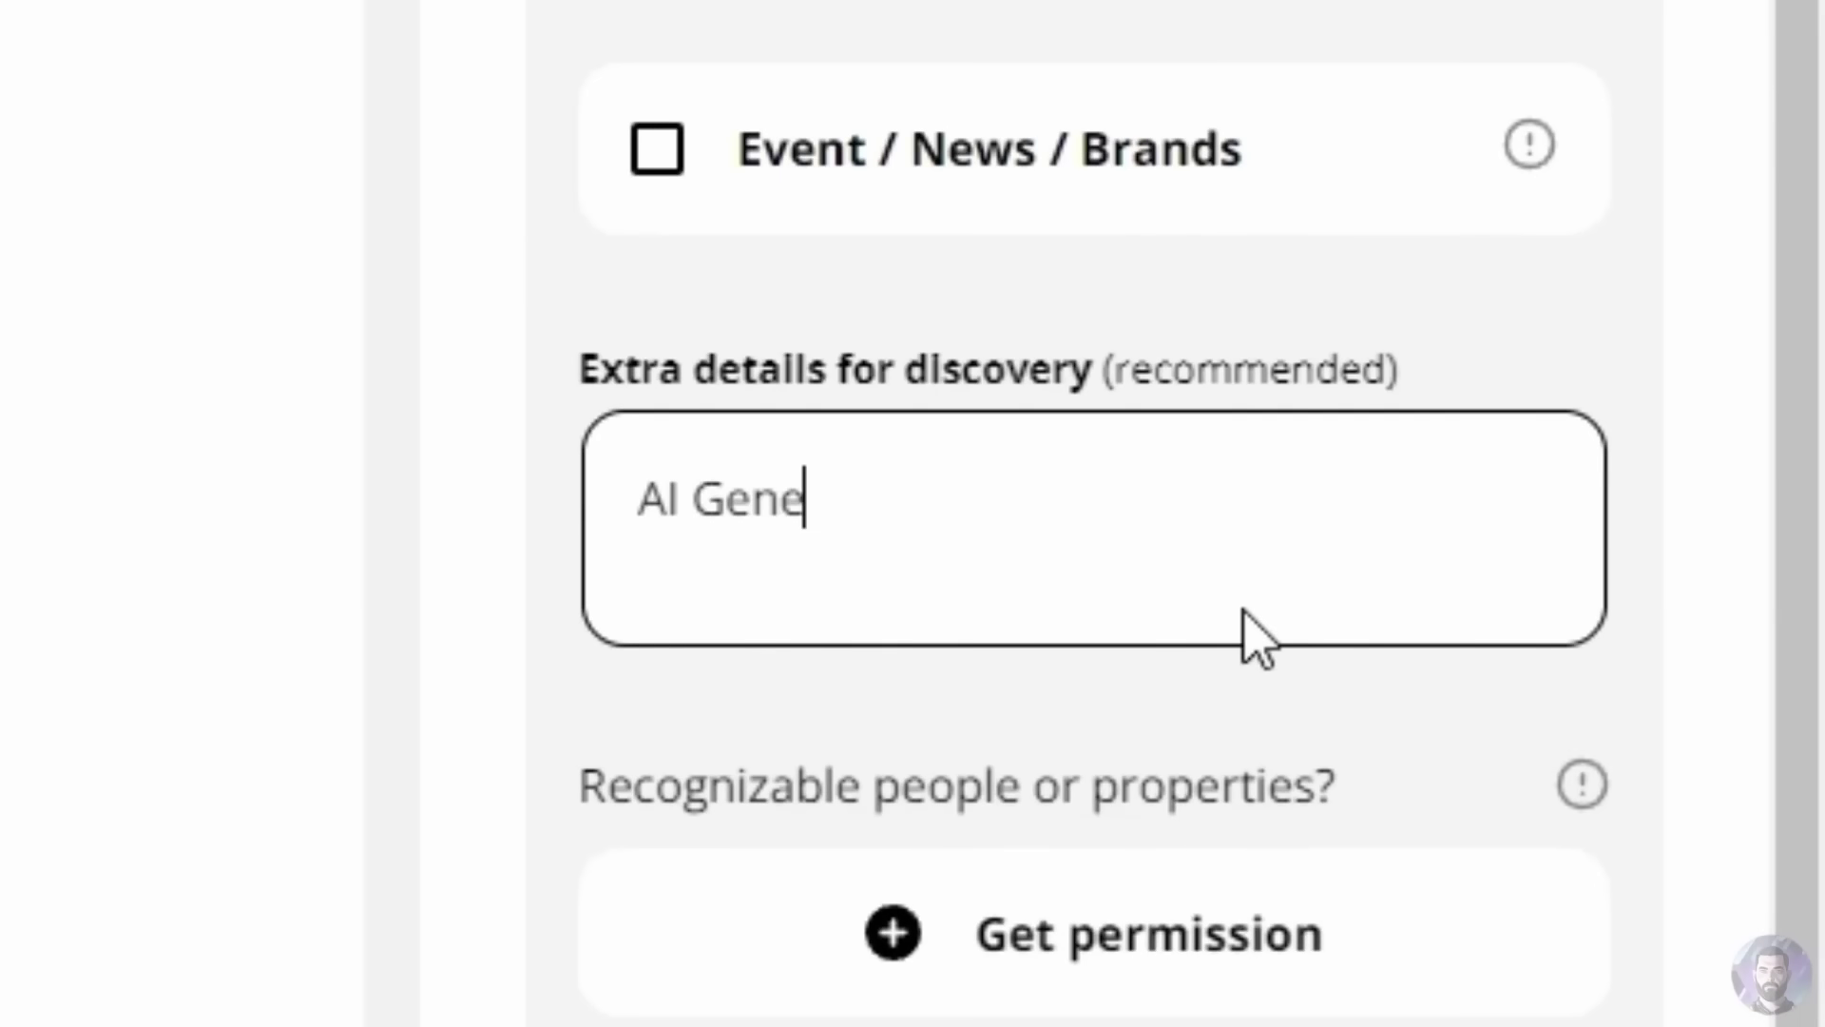
{"action": "scroll", "coordinate": [1523, 191], "scroll_direction": "up", "scroll_amount": 3}
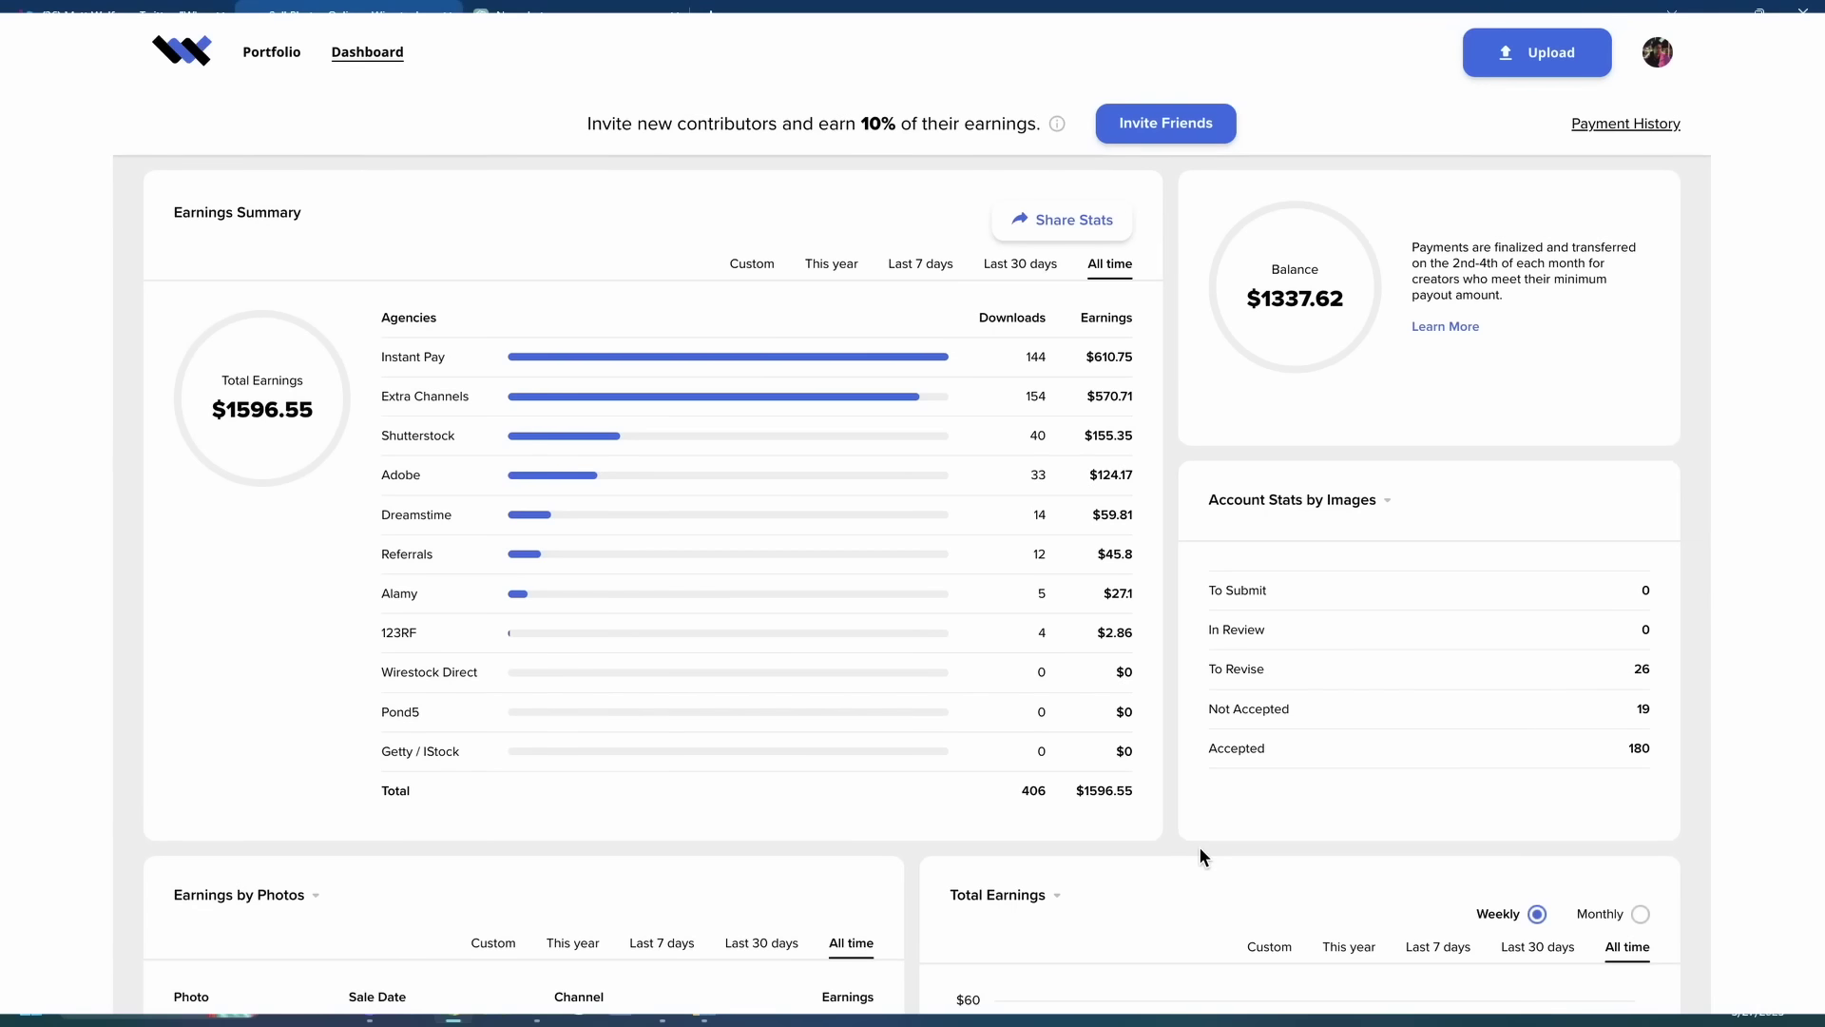
Review the Wirestock dashboard's all-time earnings by agency, earnings by photos and total earnings chart
{"action": "scroll", "coordinate": [1199, 853], "scroll_direction": "down", "scroll_amount": 5}
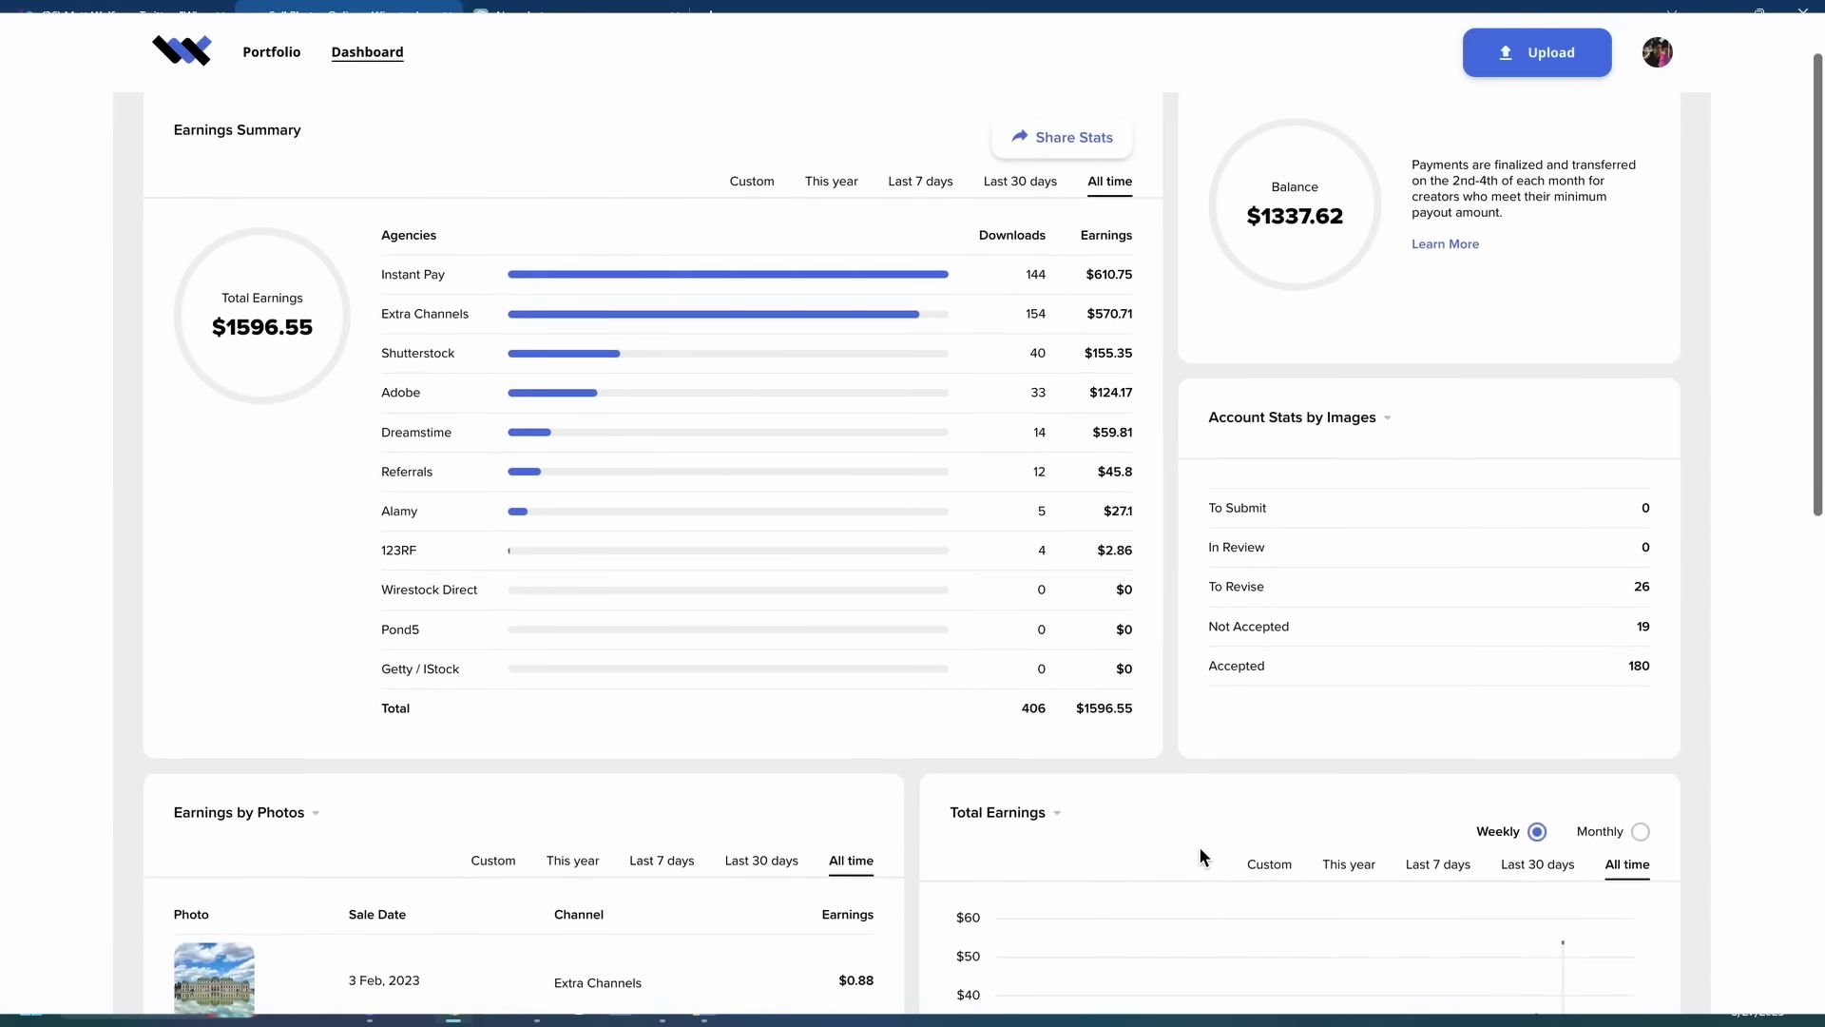
{"action": "scroll", "coordinate": [1202, 855], "scroll_direction": "down", "scroll_amount": 2}
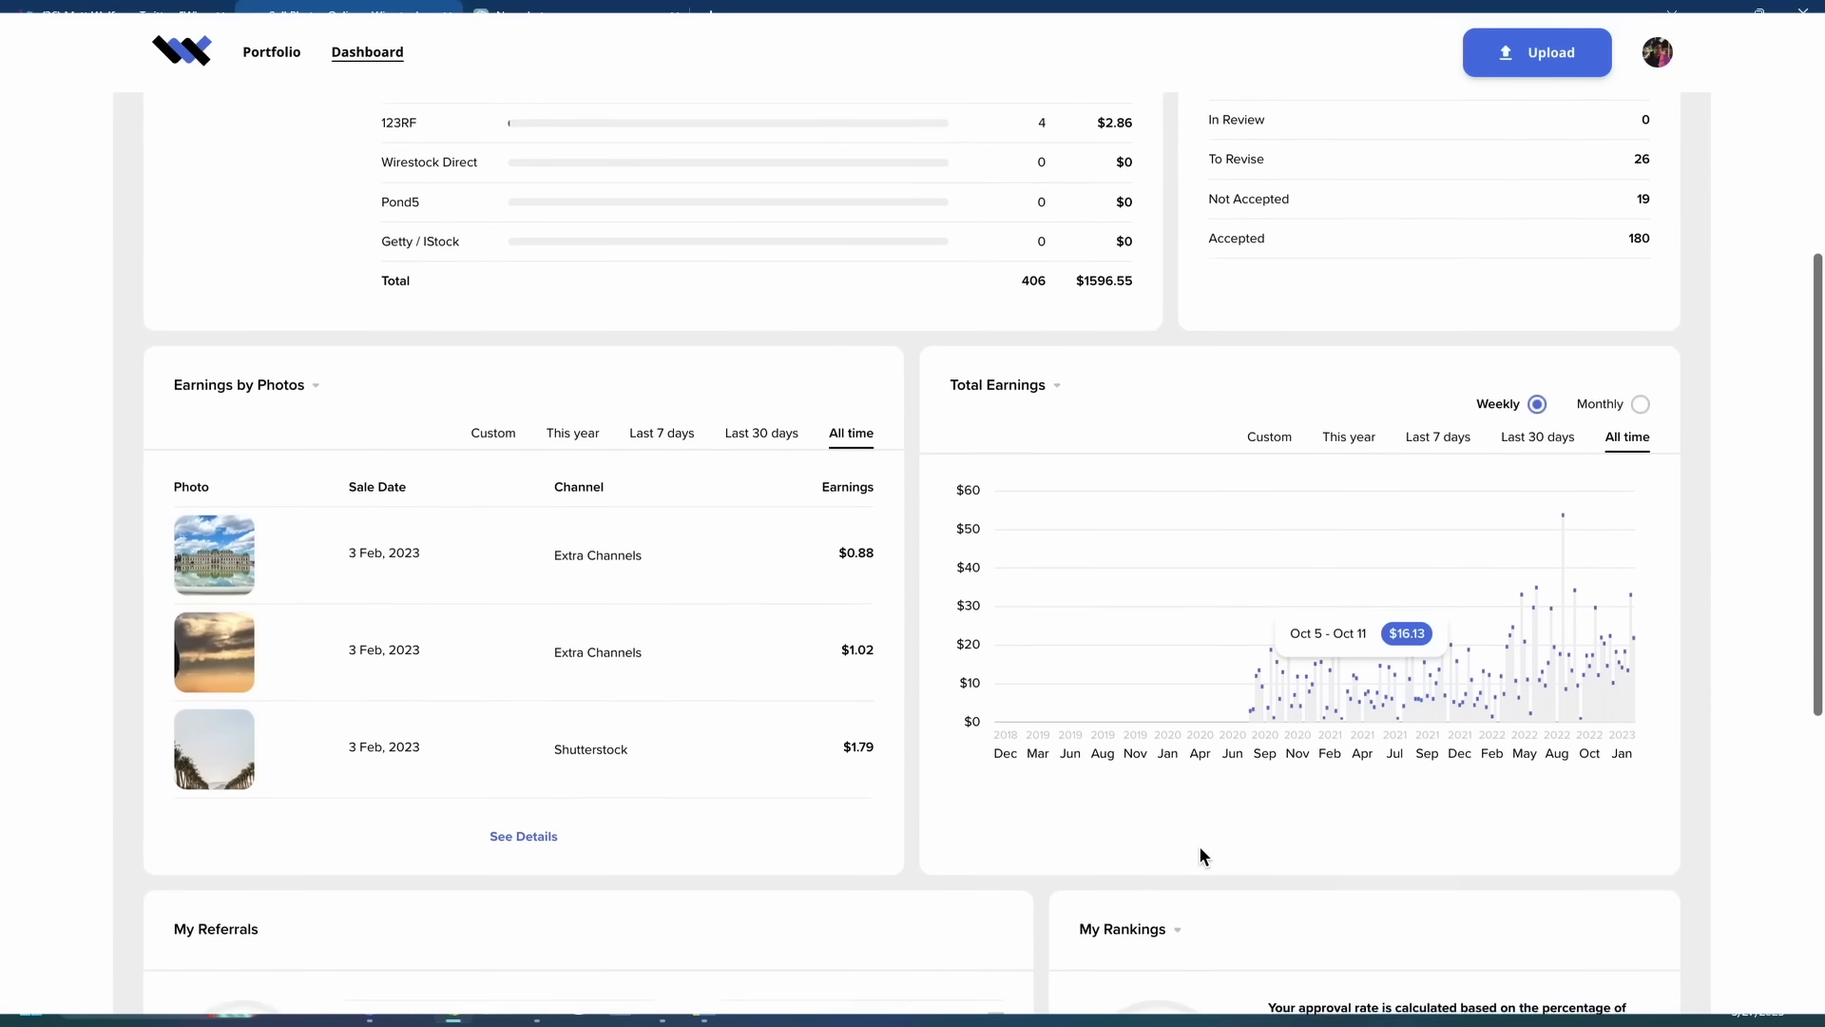
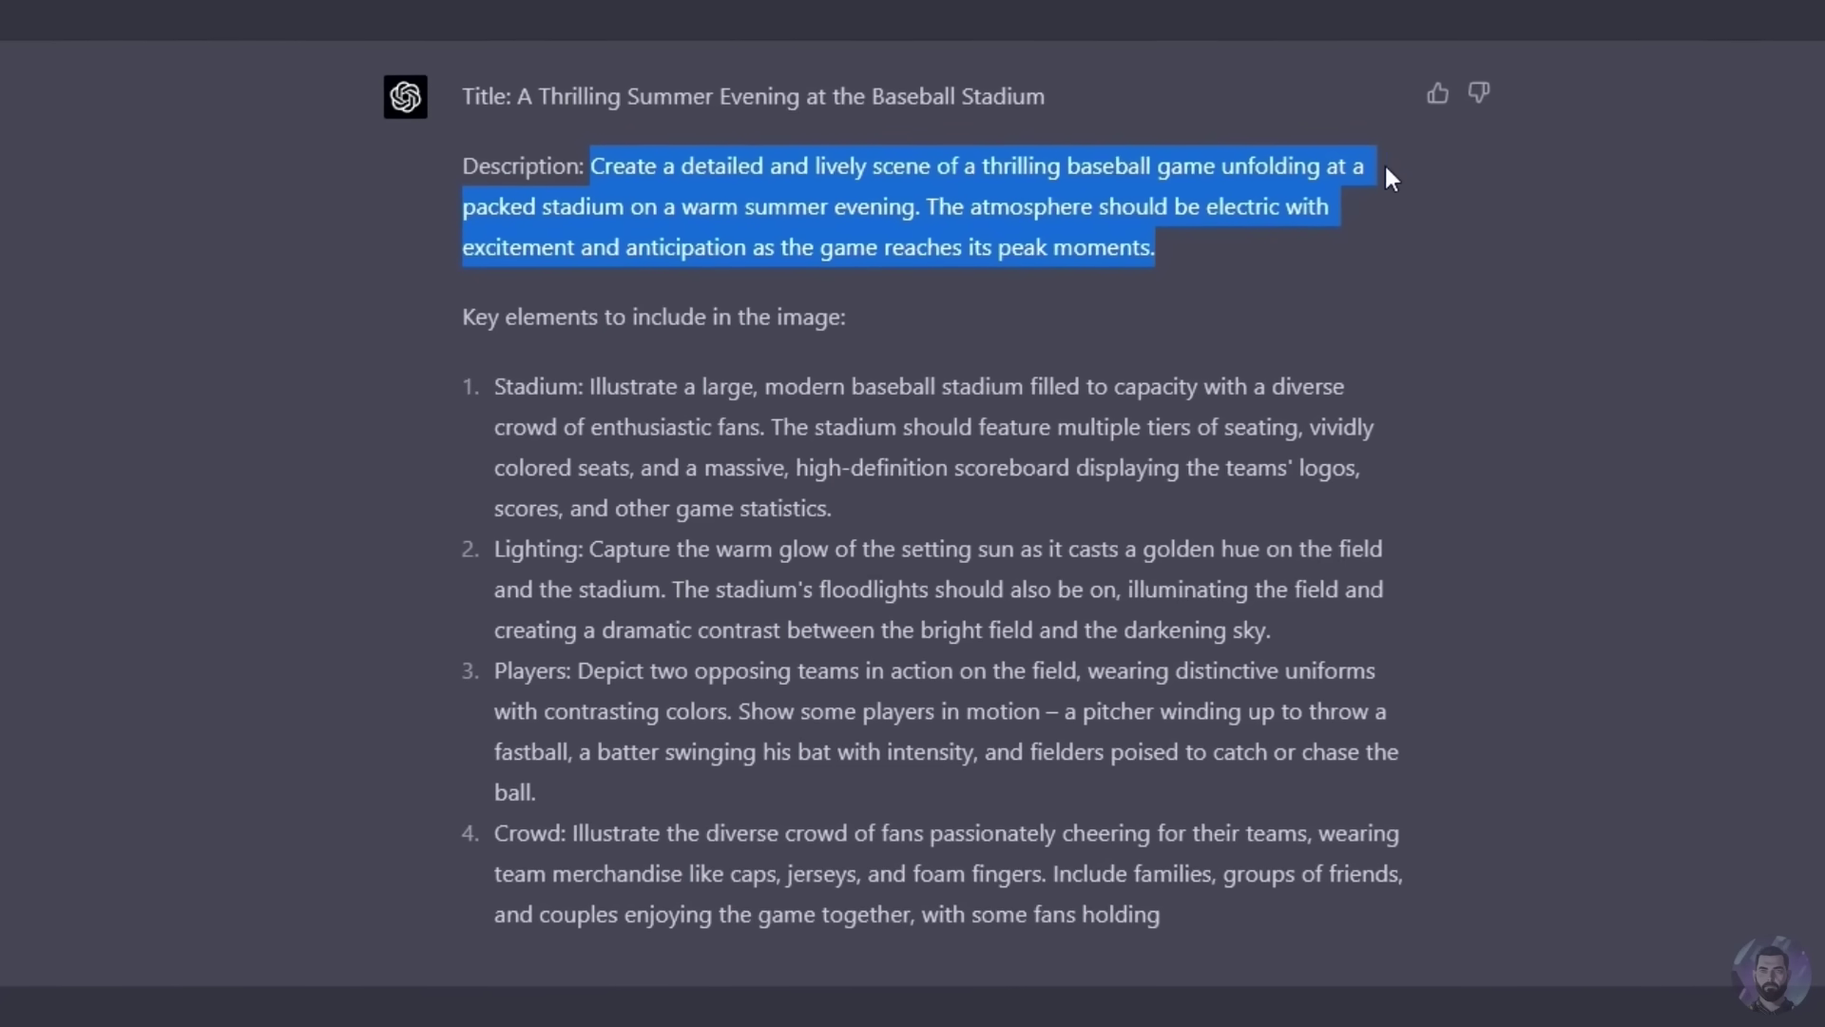
Copy ChatGPT's baseball game description into a Midjourney /imagine prompt in Discord, append "--v 5 --ar 16:9" and generate the images
{"action": "right_click", "coordinate": [842, 232]}
{"action": "left_click", "coordinate": [918, 259]}
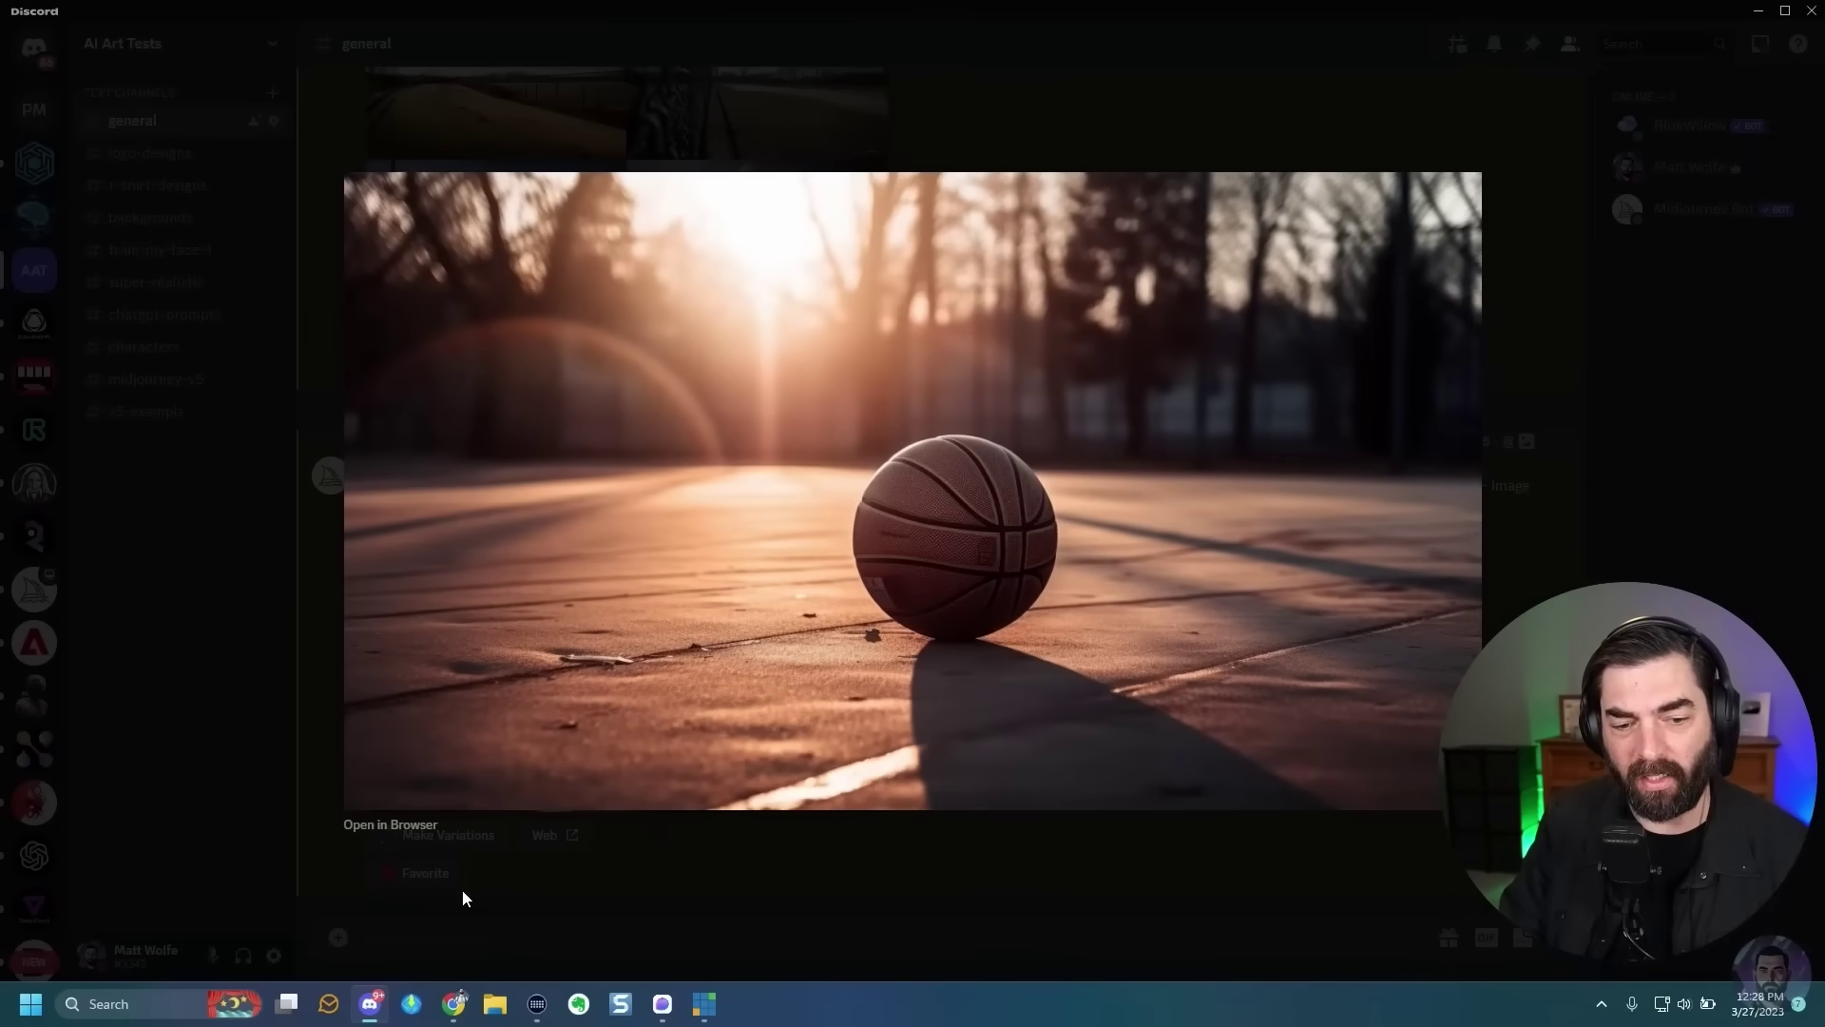
{"action": "left_click", "coordinate": [700, 880]}
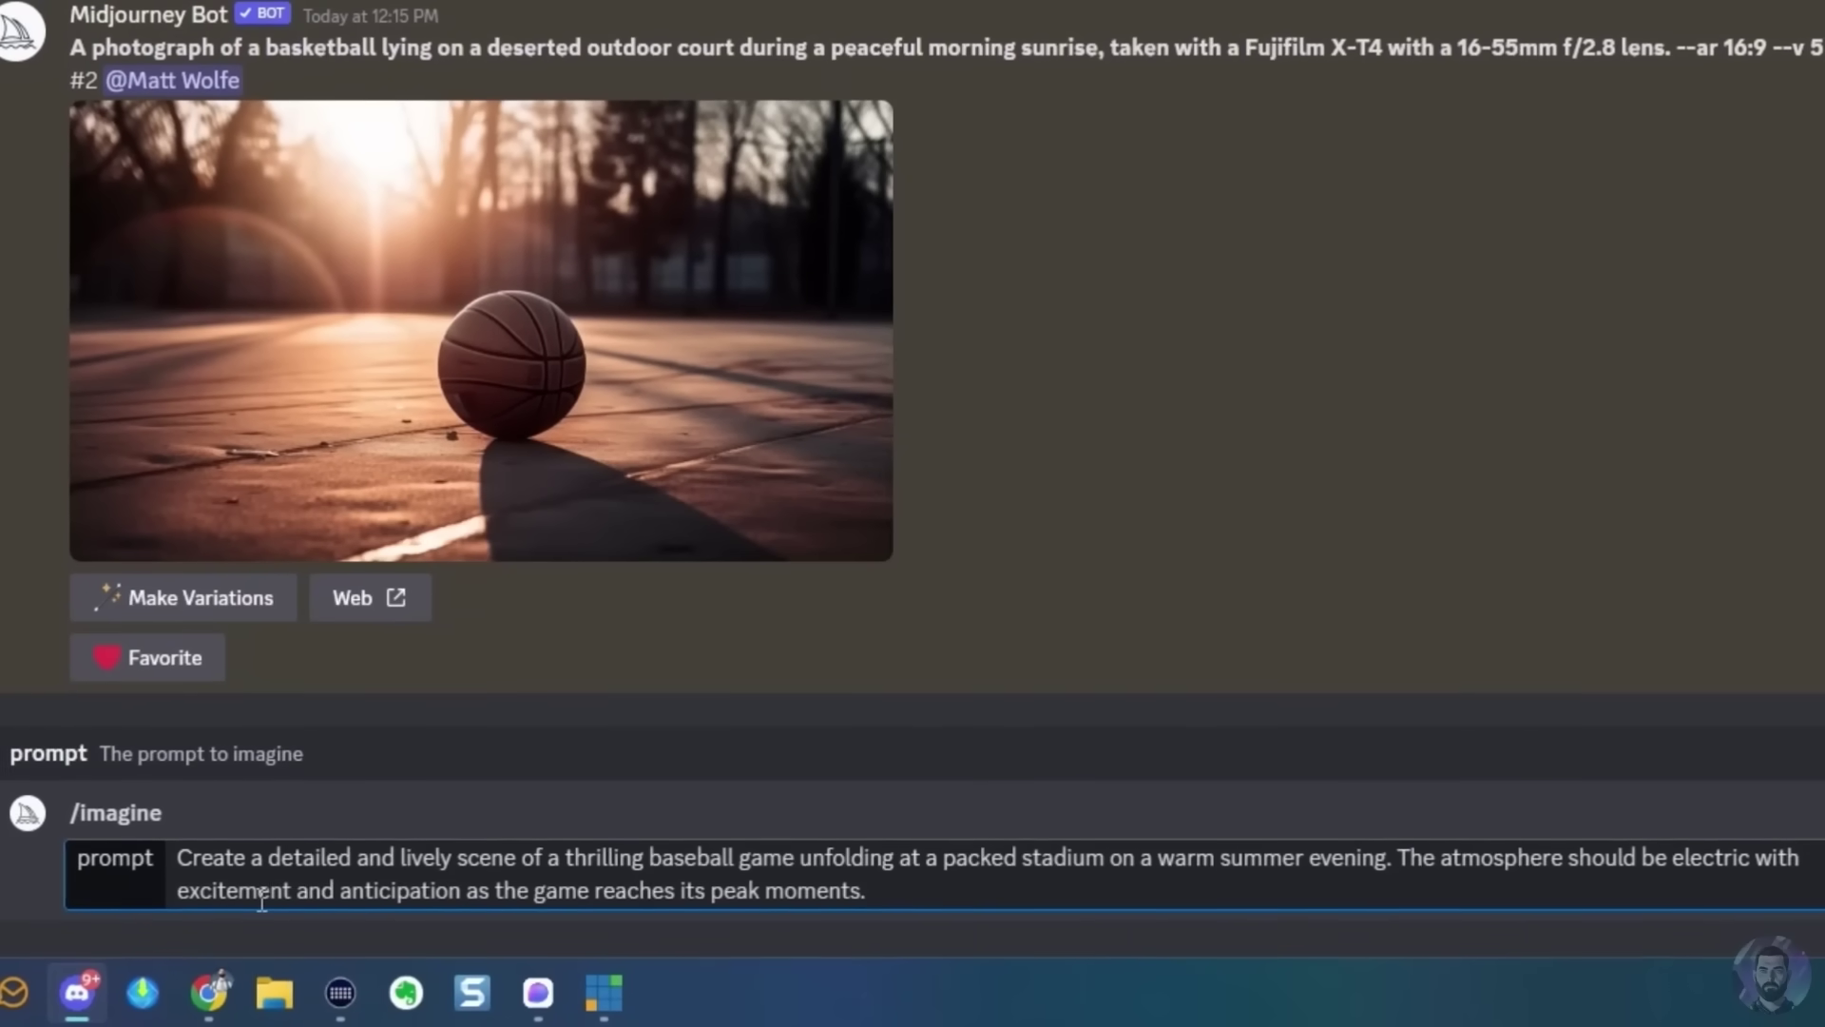
{"action": "type", "text": "--v "}
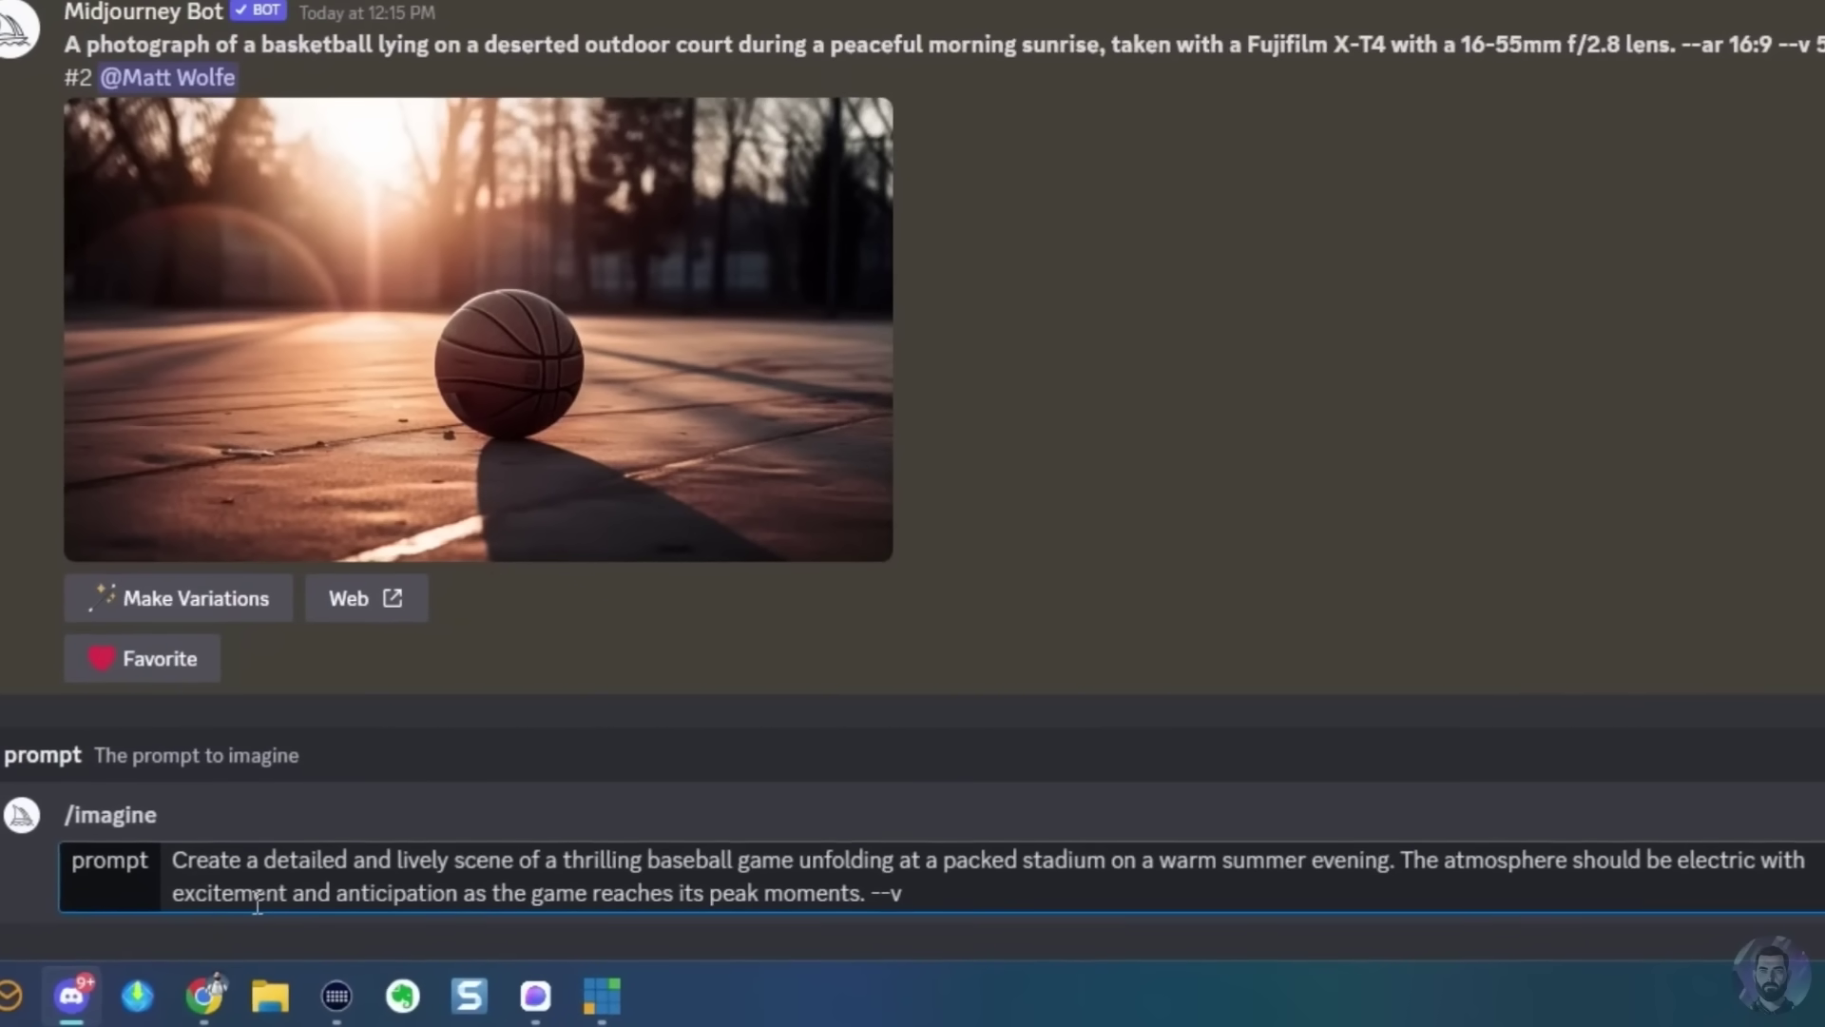
{"action": "type", "text": "5"}
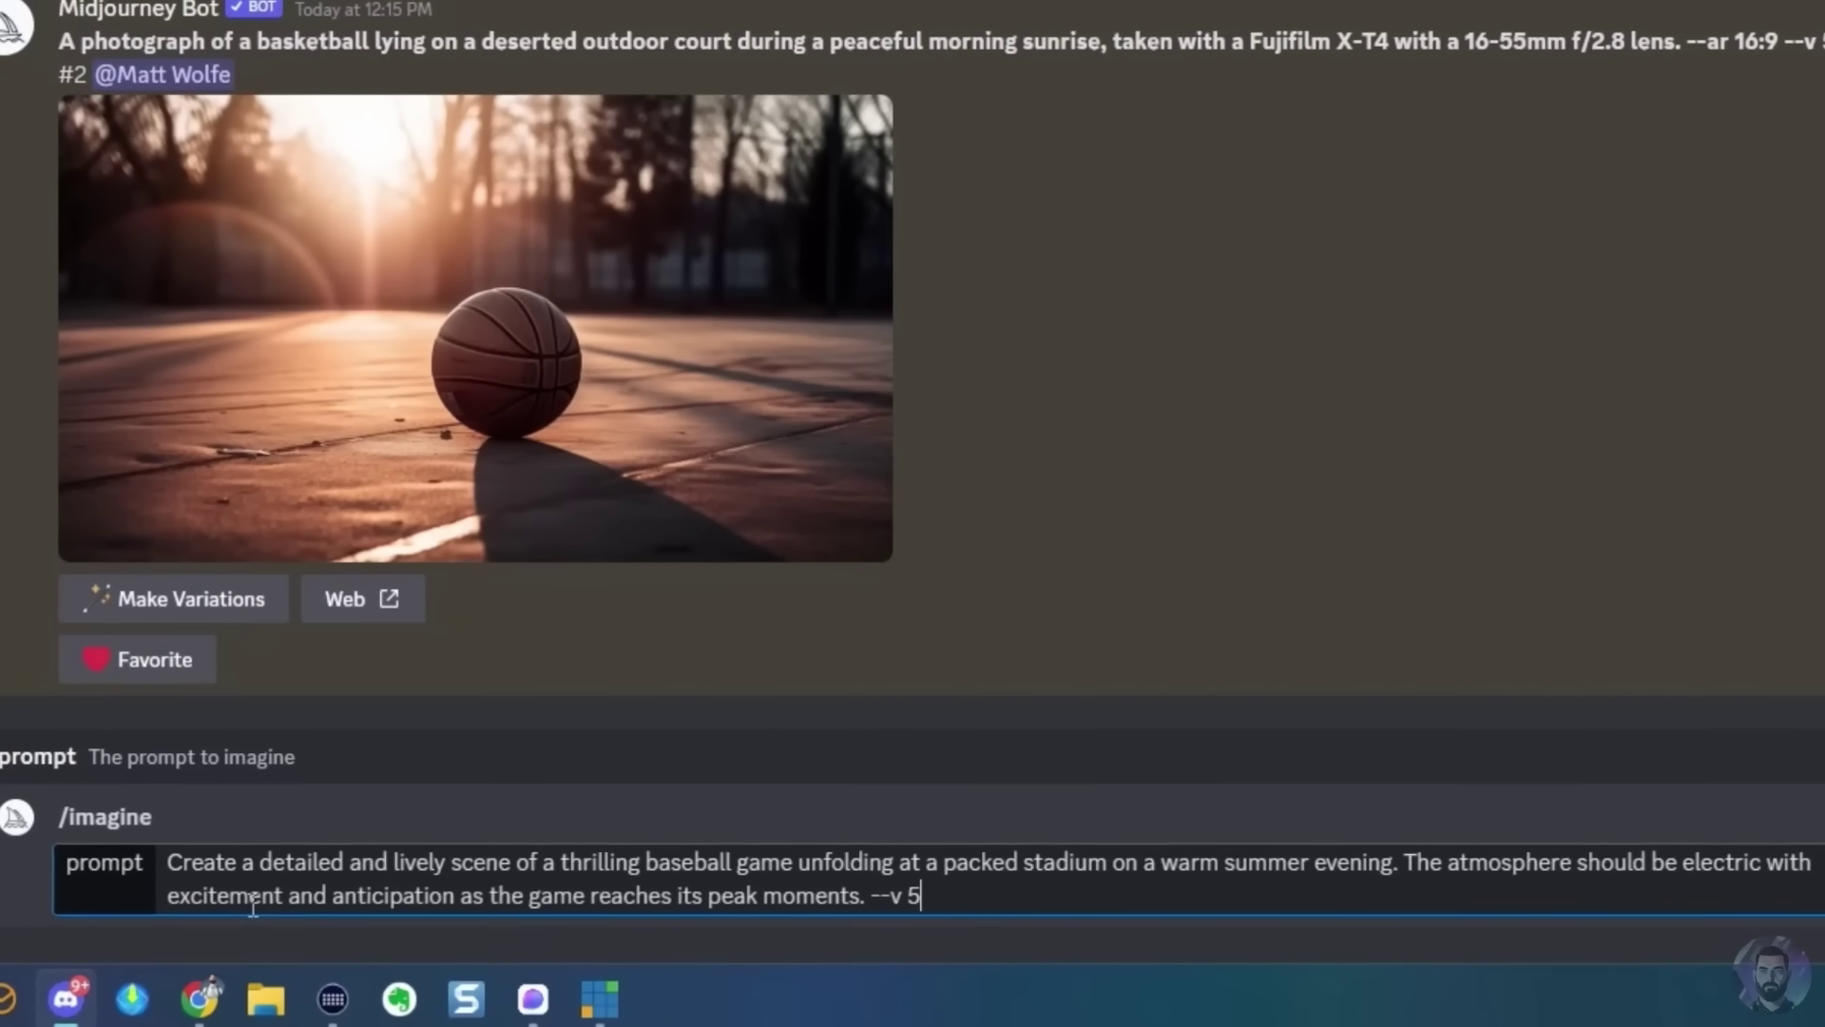
{"action": "type", "text": " --ar 16:9"}
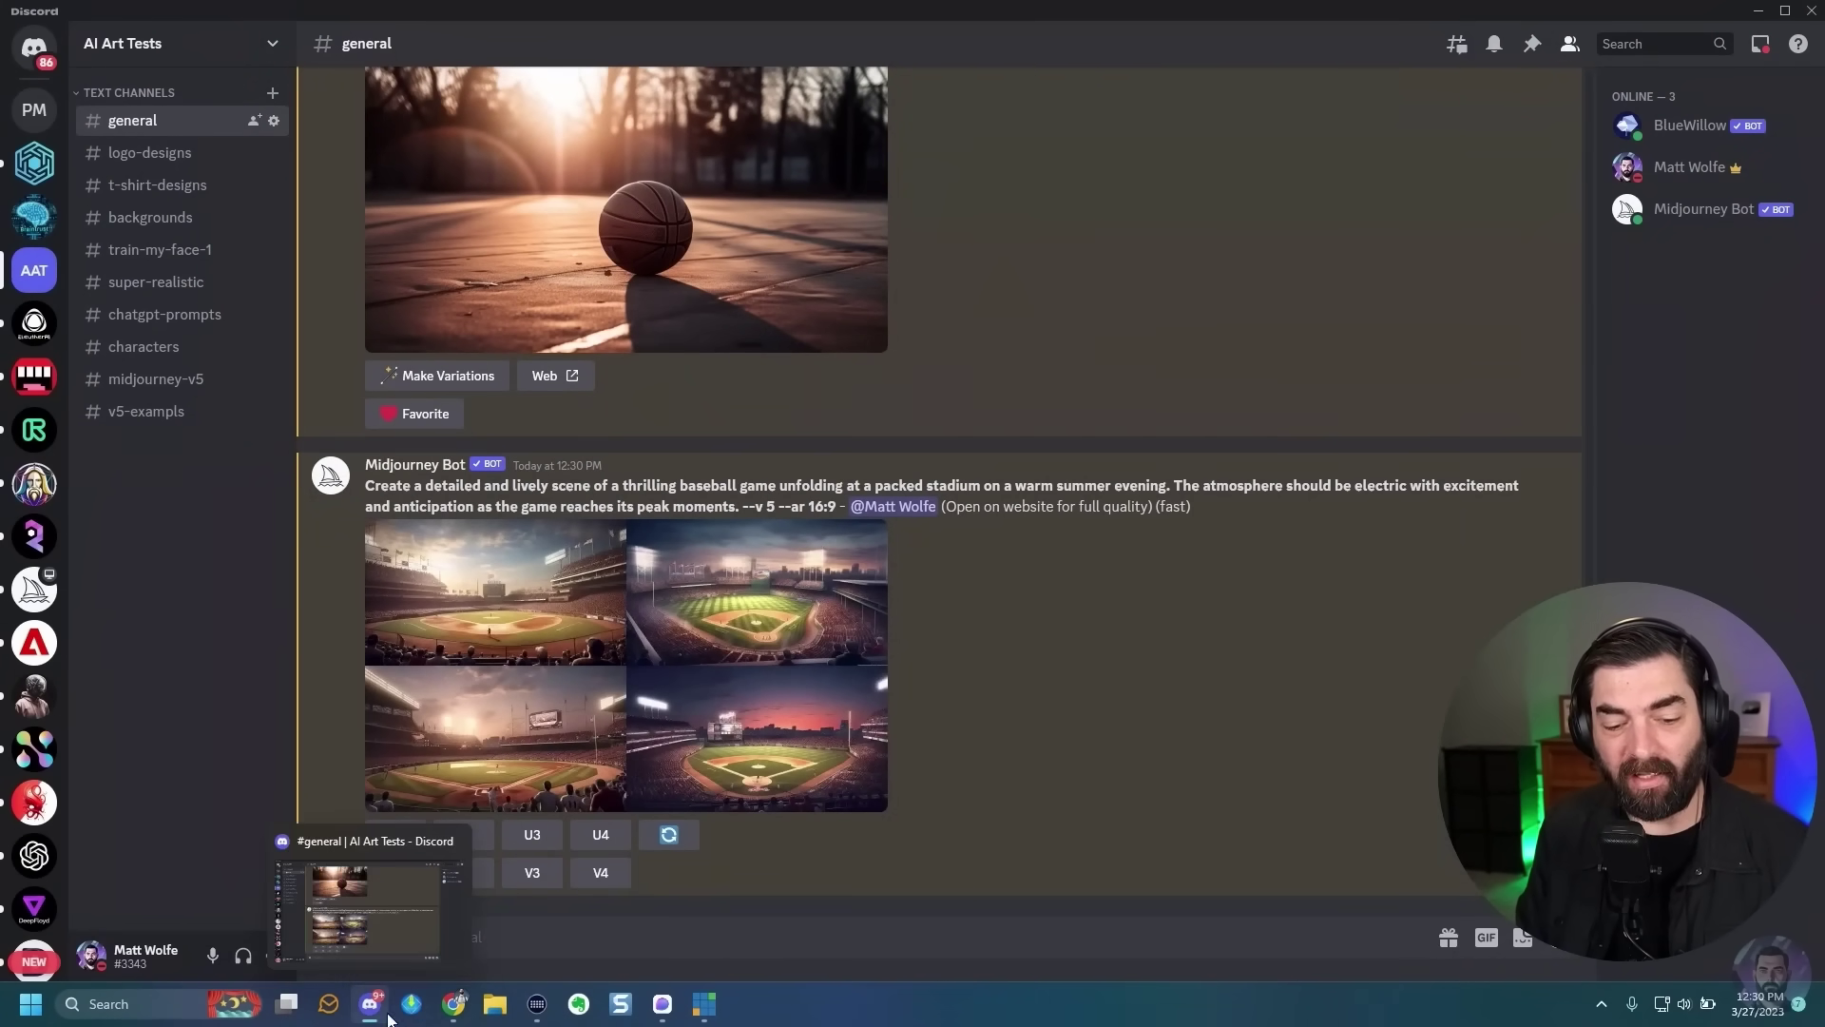
Begin a ChatGPT message with "Here is a MidJourney Prompt Formula:" and, on a new line, "A detailed image of [subject] [doing something interesting] during [time of day]"
{"action": "left_click", "coordinate": [453, 1006]}
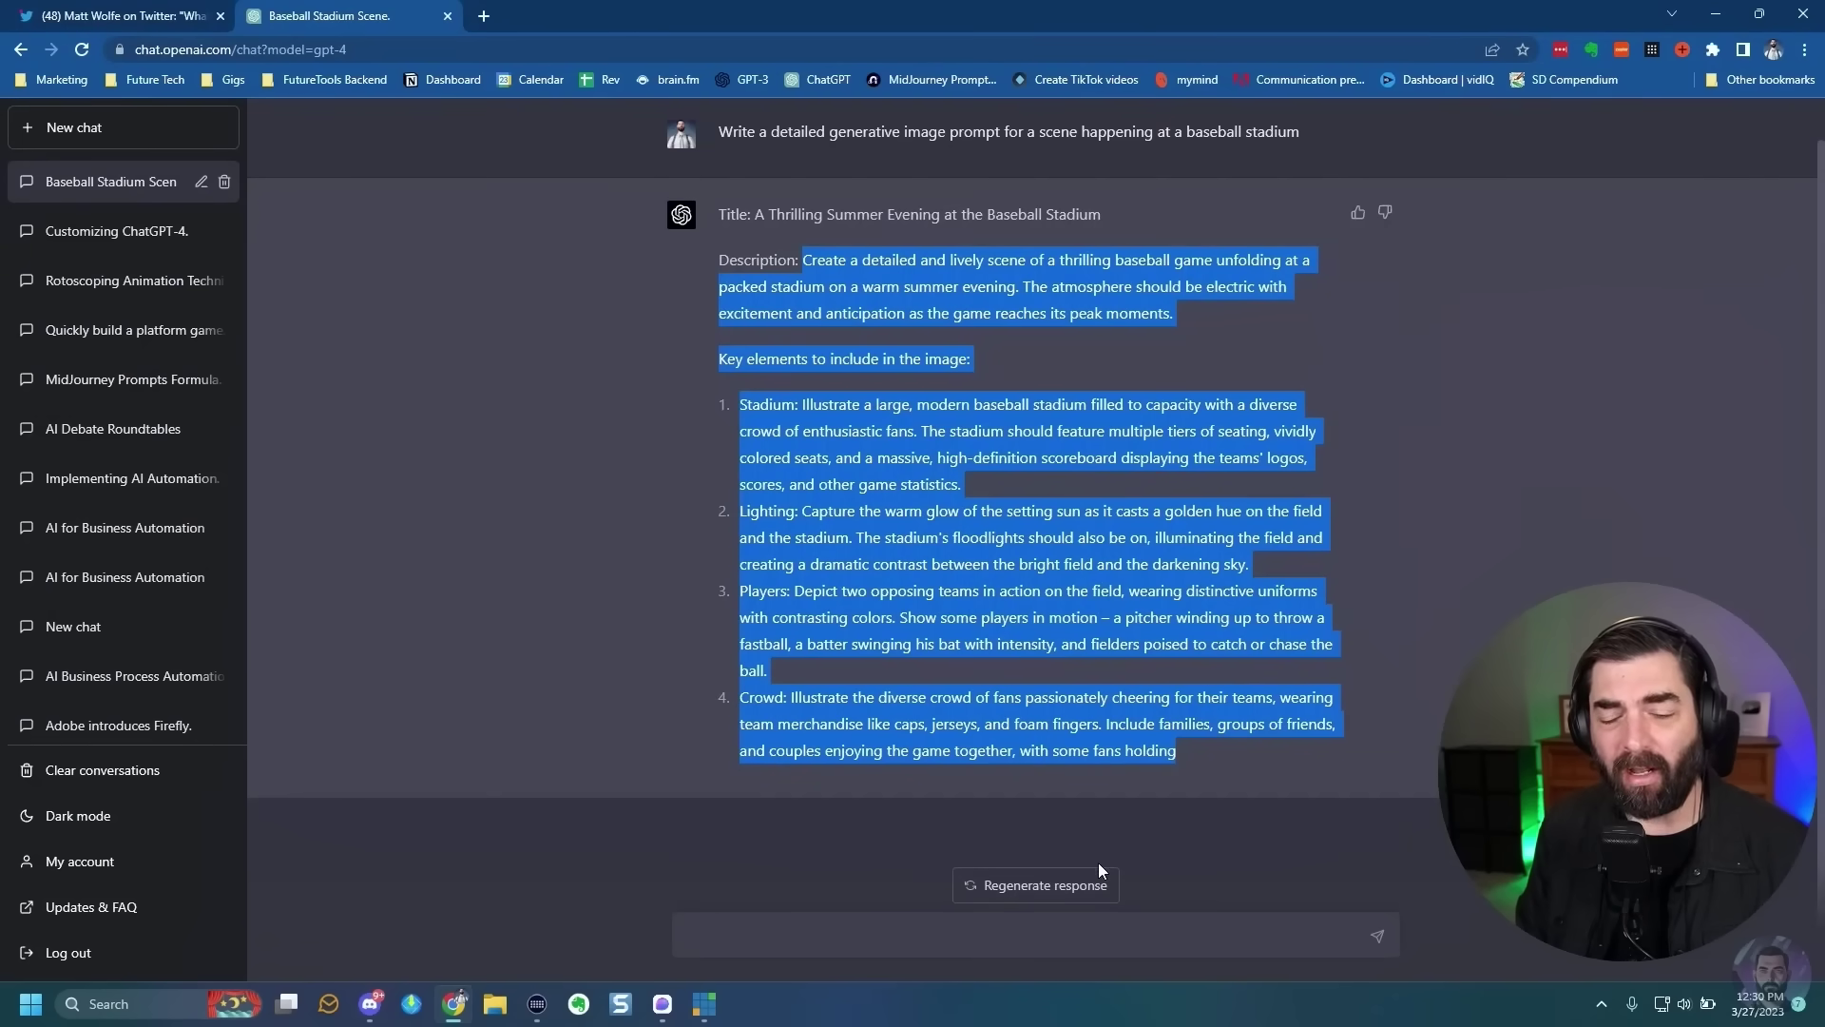
{"action": "left_click", "coordinate": [1413, 775]}
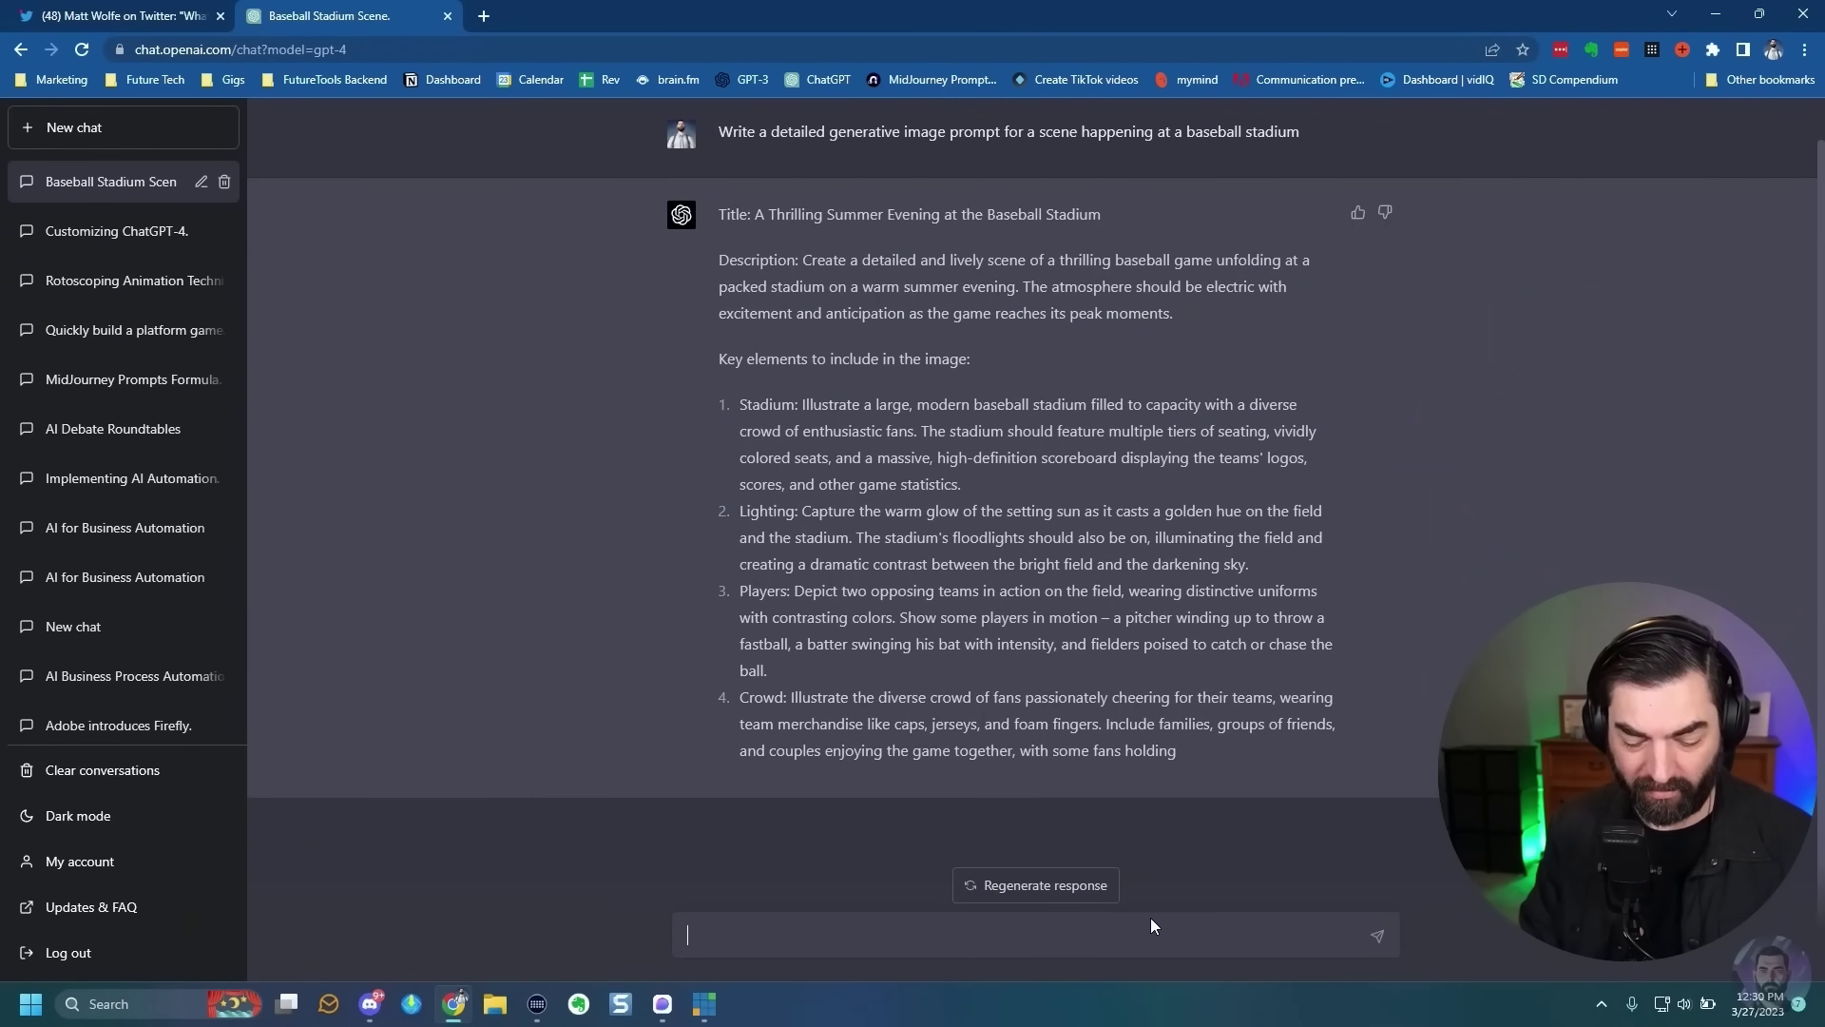
{"action": "type", "text": "Here is a MidJourney Prom"}
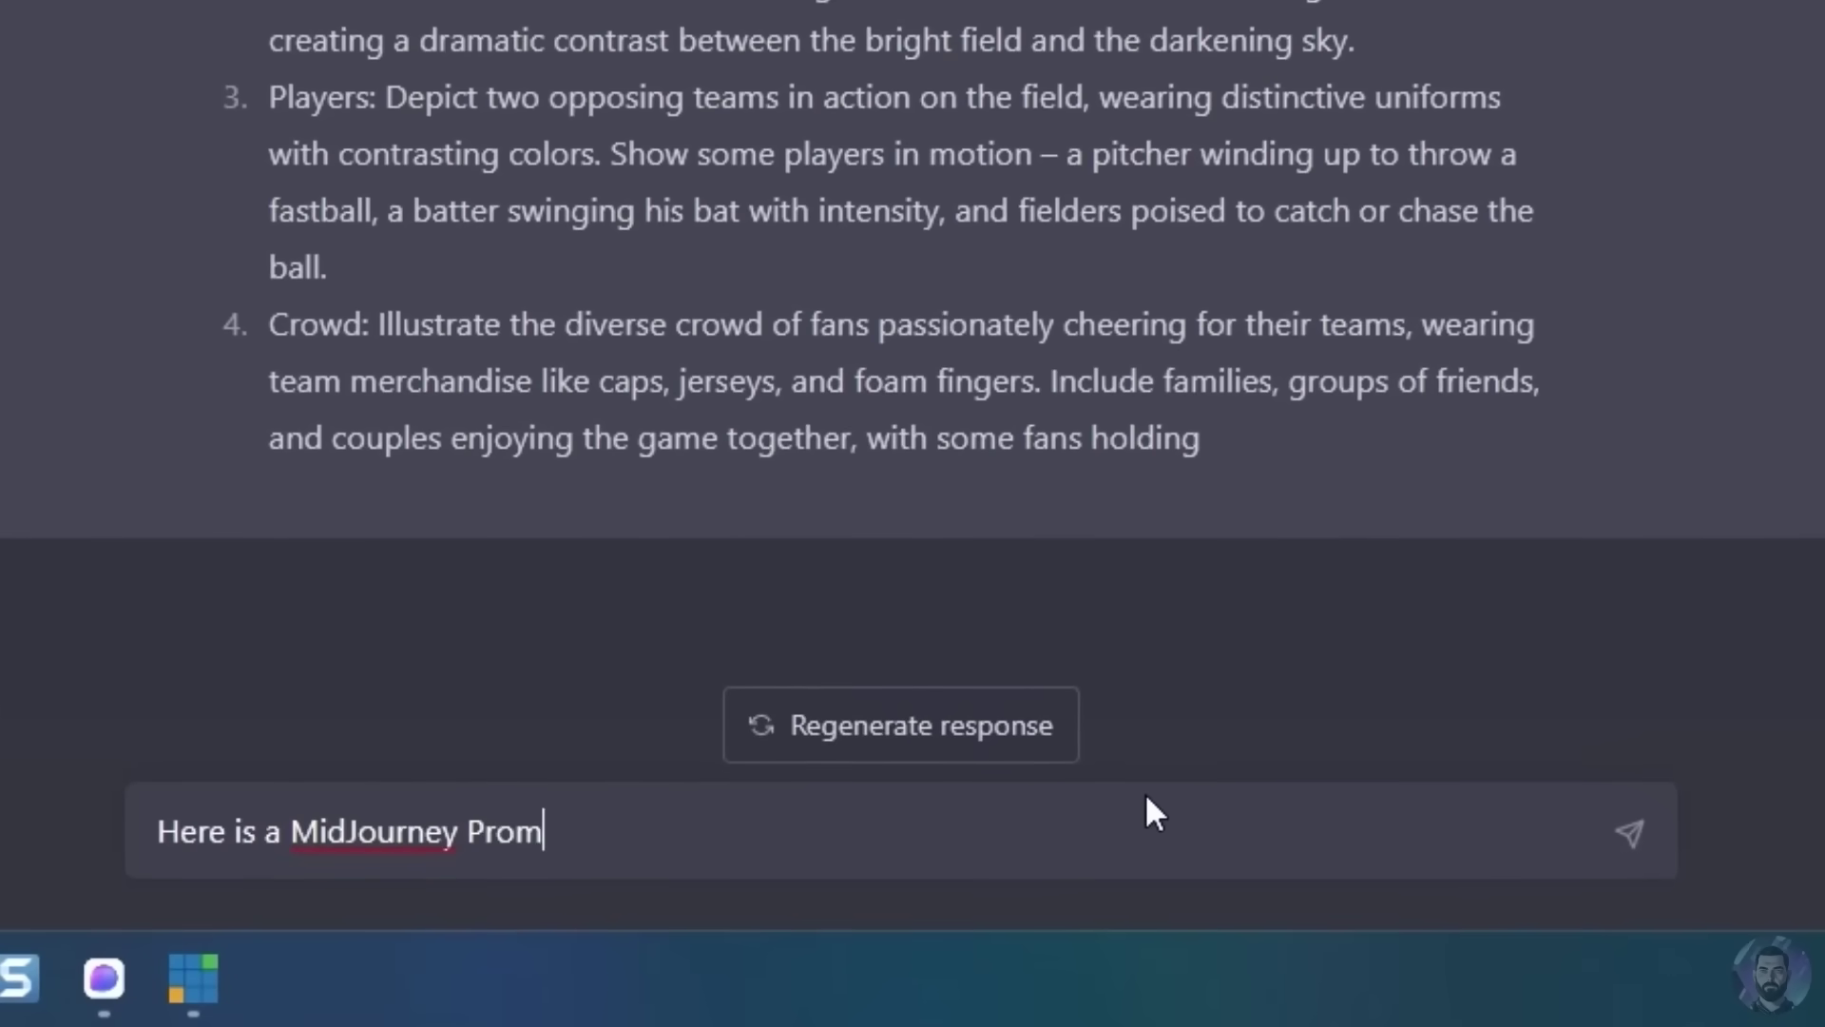
{"action": "type", "text": "pt Formula:"}
{"action": "key", "text": "shift+Return"}
{"action": "type", "text": "A de"}
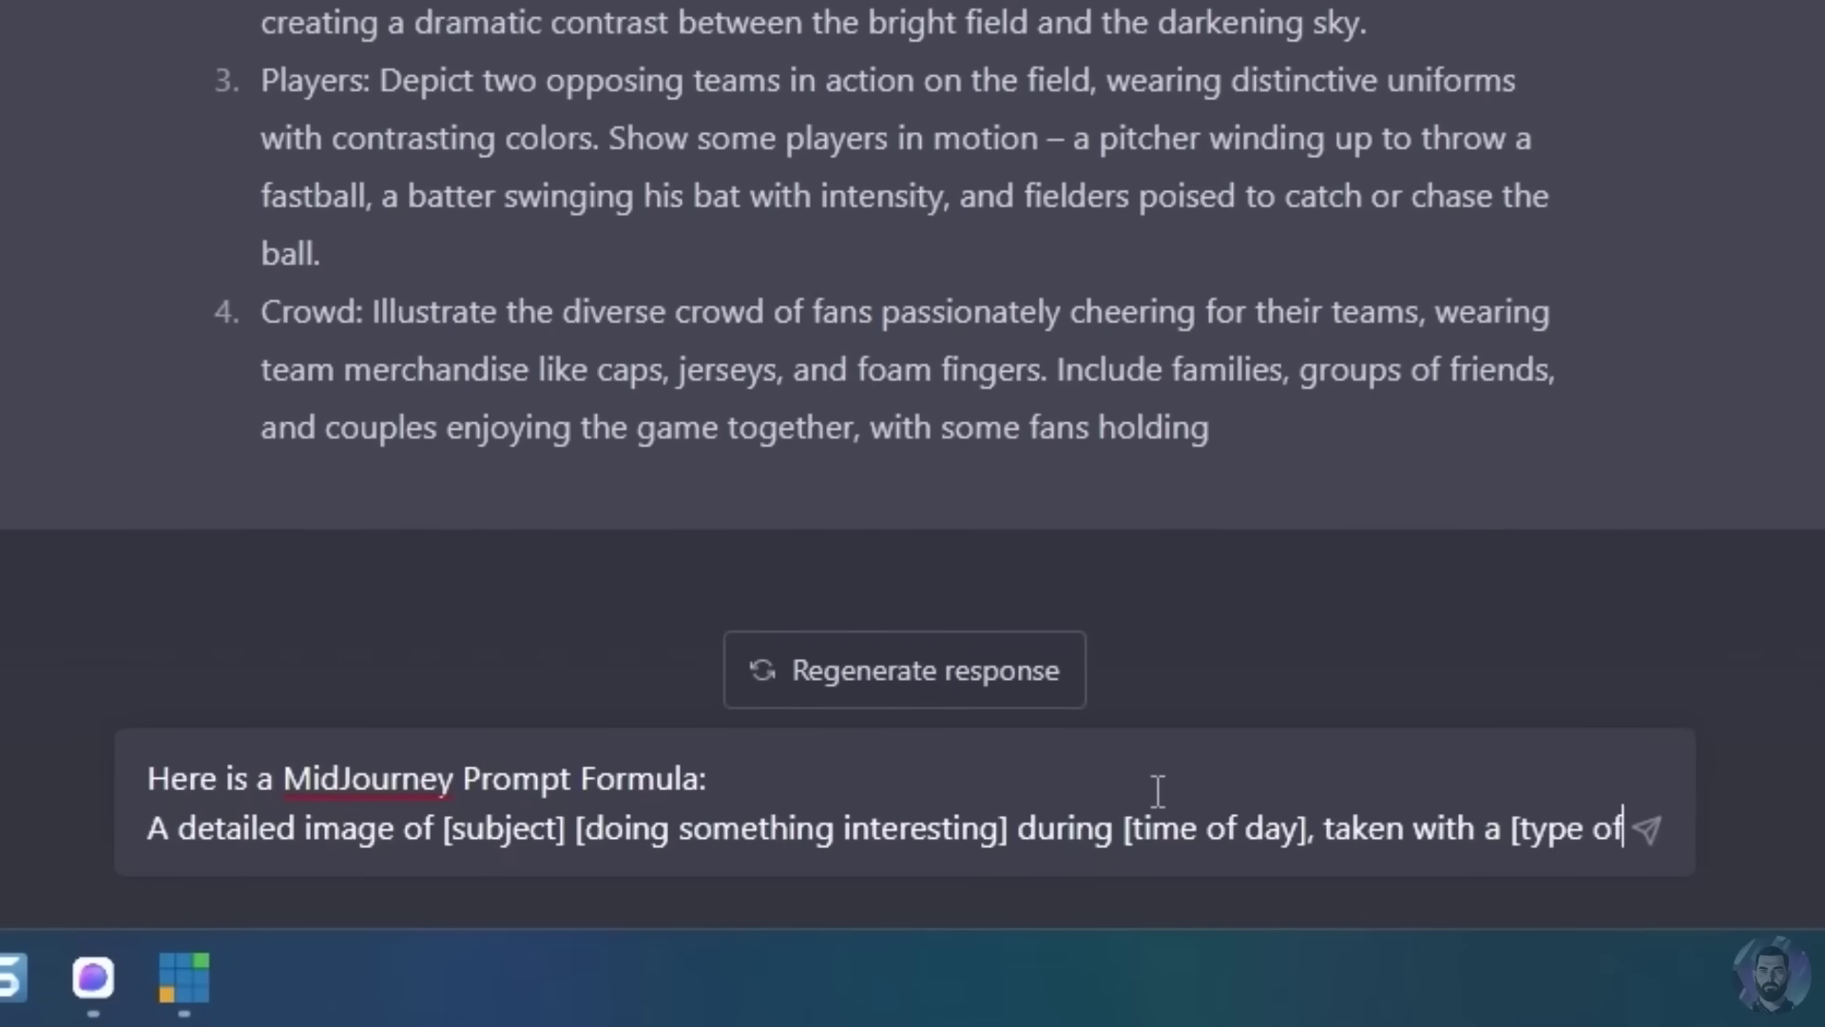
Finish the formula with "[type of camera], using [type of lens] with cinematic lighting --v 5 --ar 16:9" and ask whether ChatGPT understands it
{"action": "type", "text": "cam"}
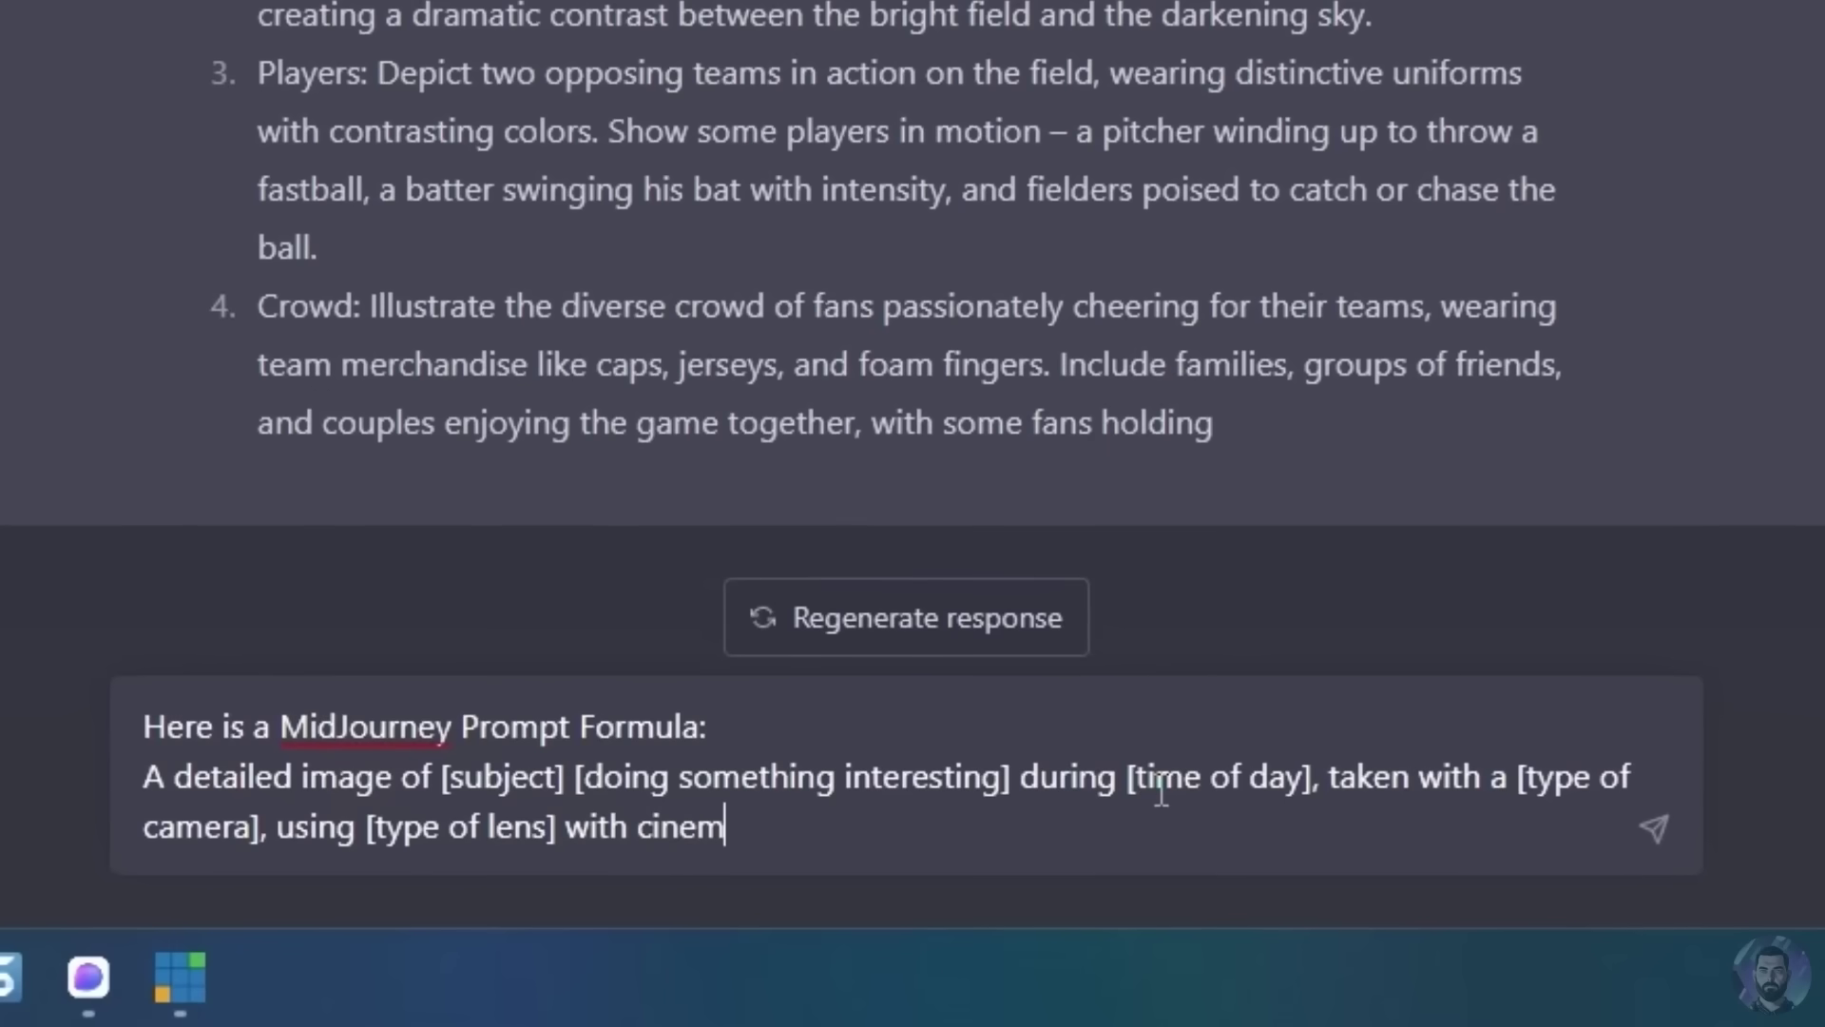
{"action": "type", "text": "c lighting --v 5 --ar"}
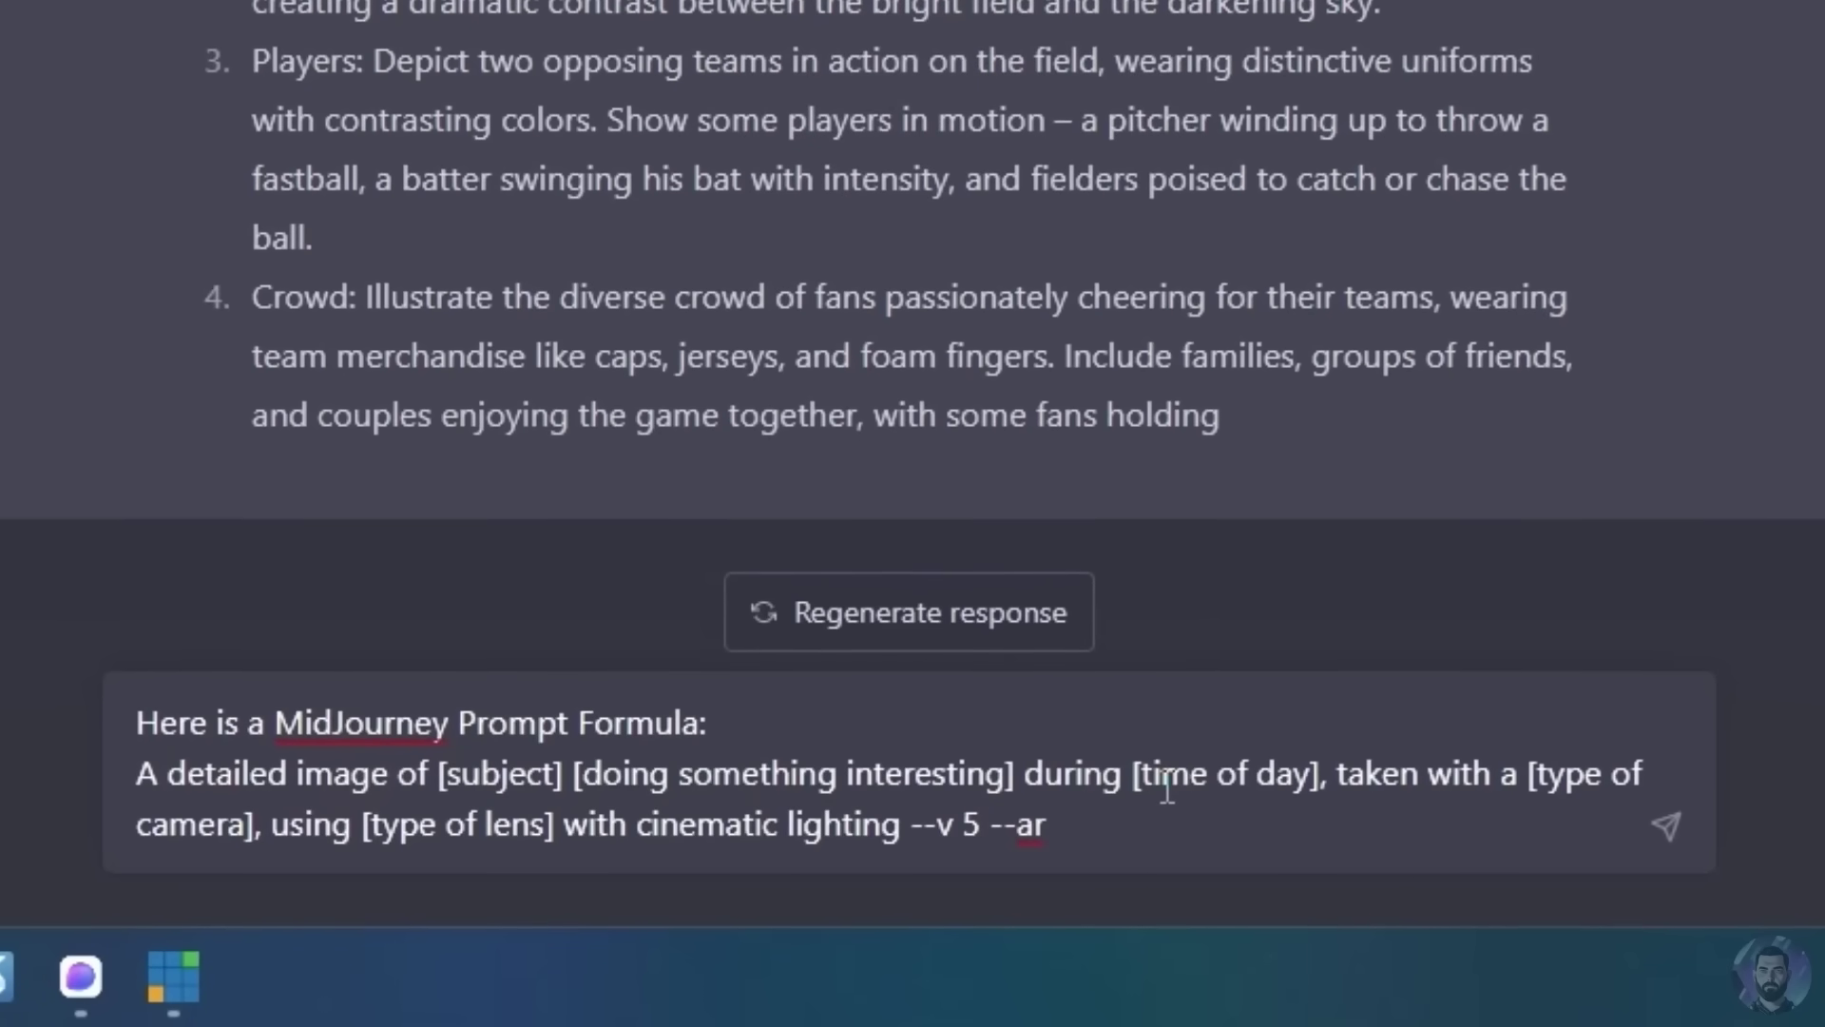
{"action": "type", "text": "16:9"}
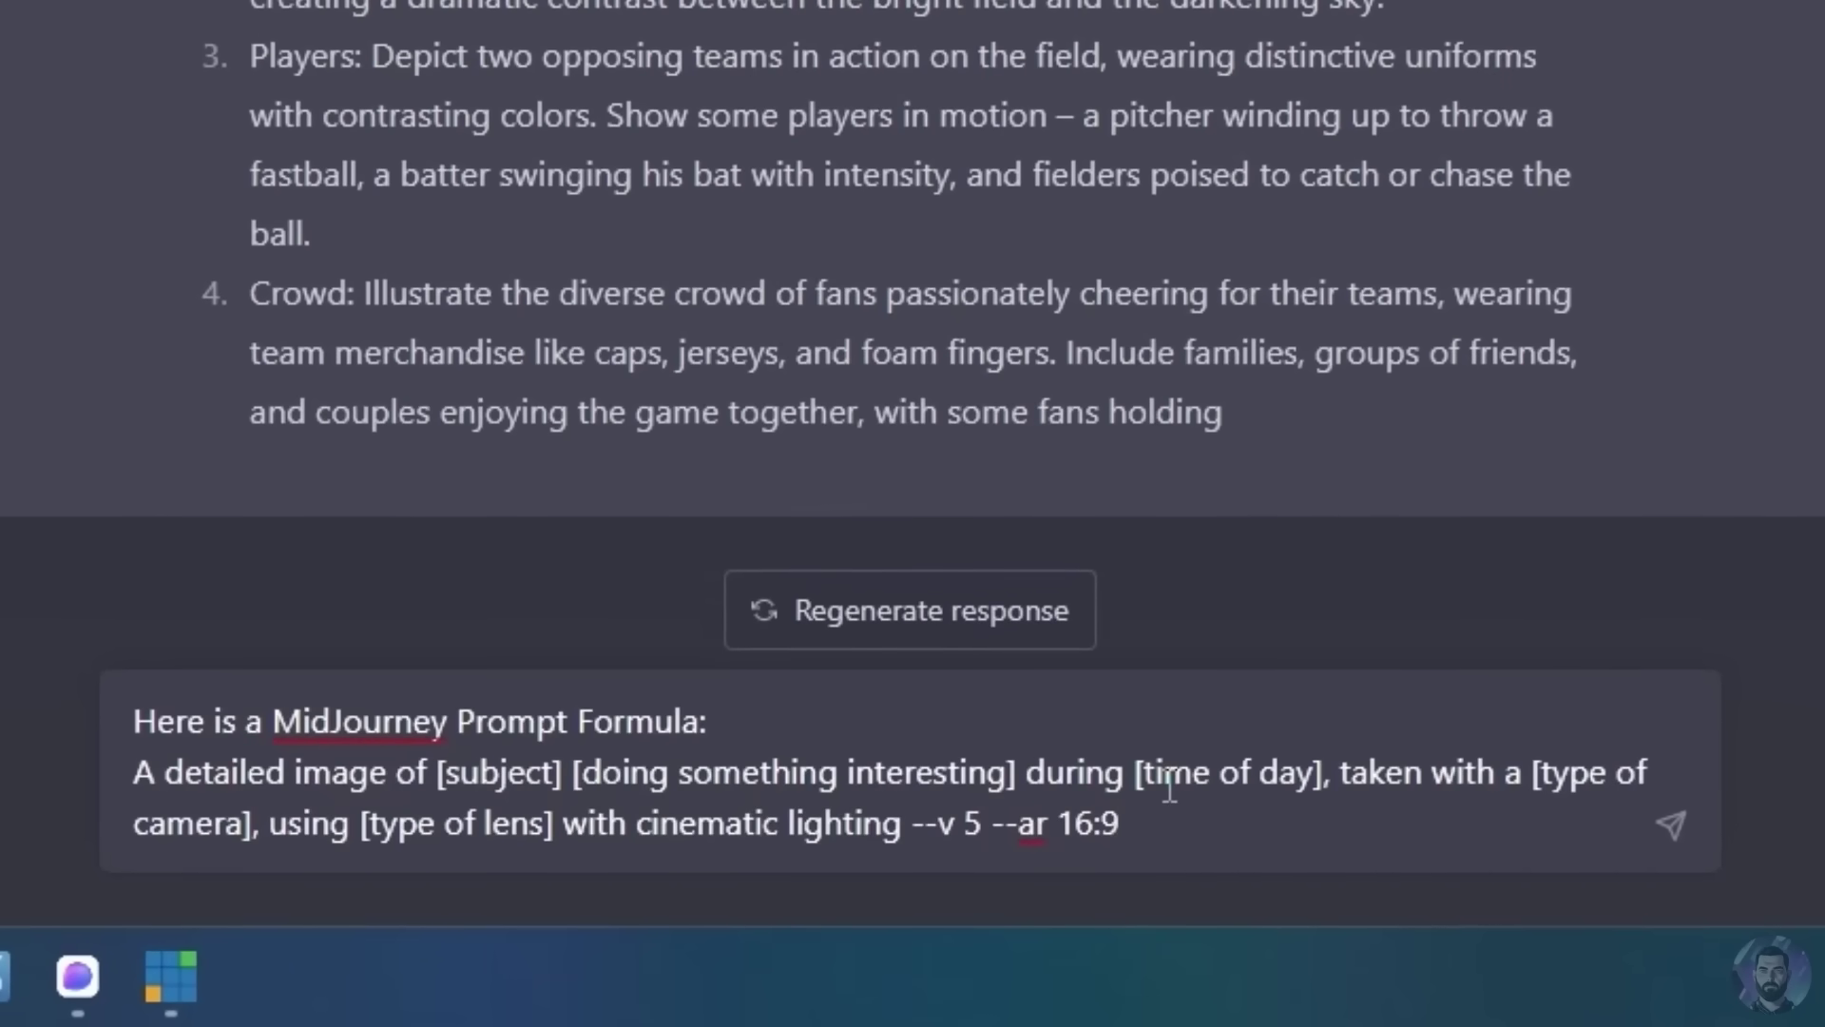
{"action": "key", "text": "shift+Return"}
{"action": "key", "text": "shift+Return"}
{"action": "type", "text": "Do you understand the form"}
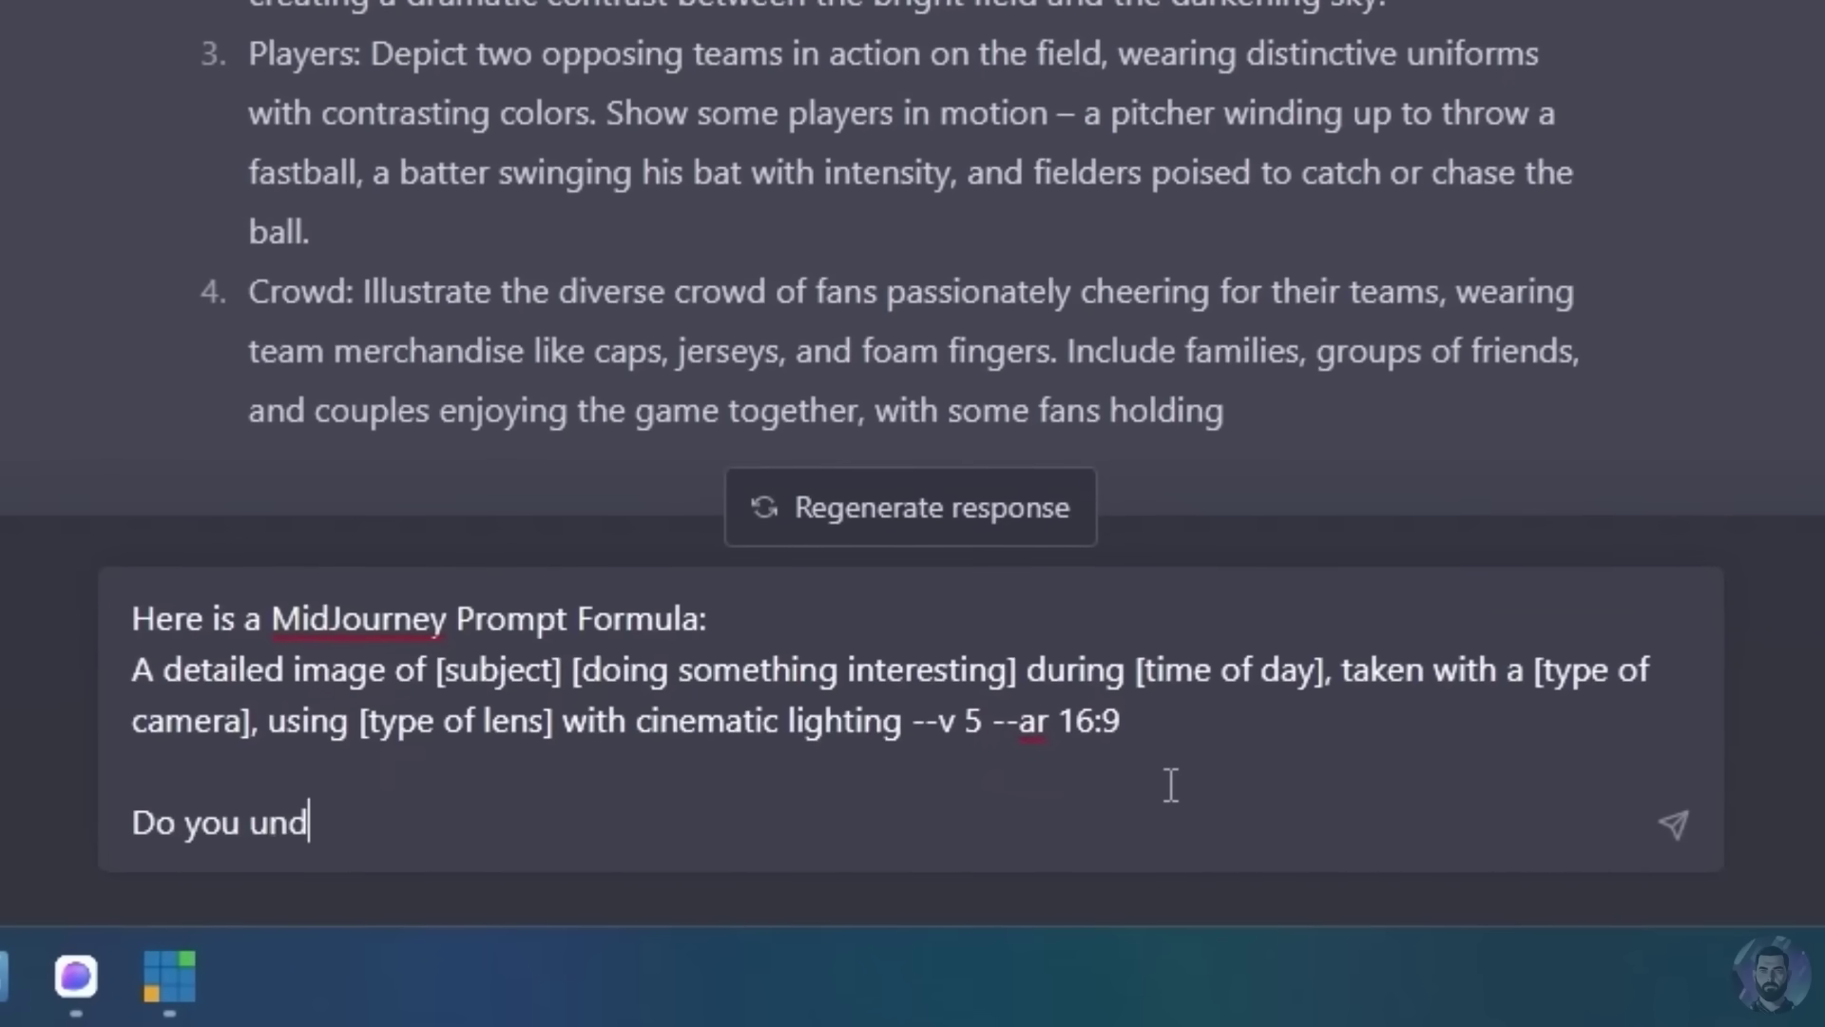
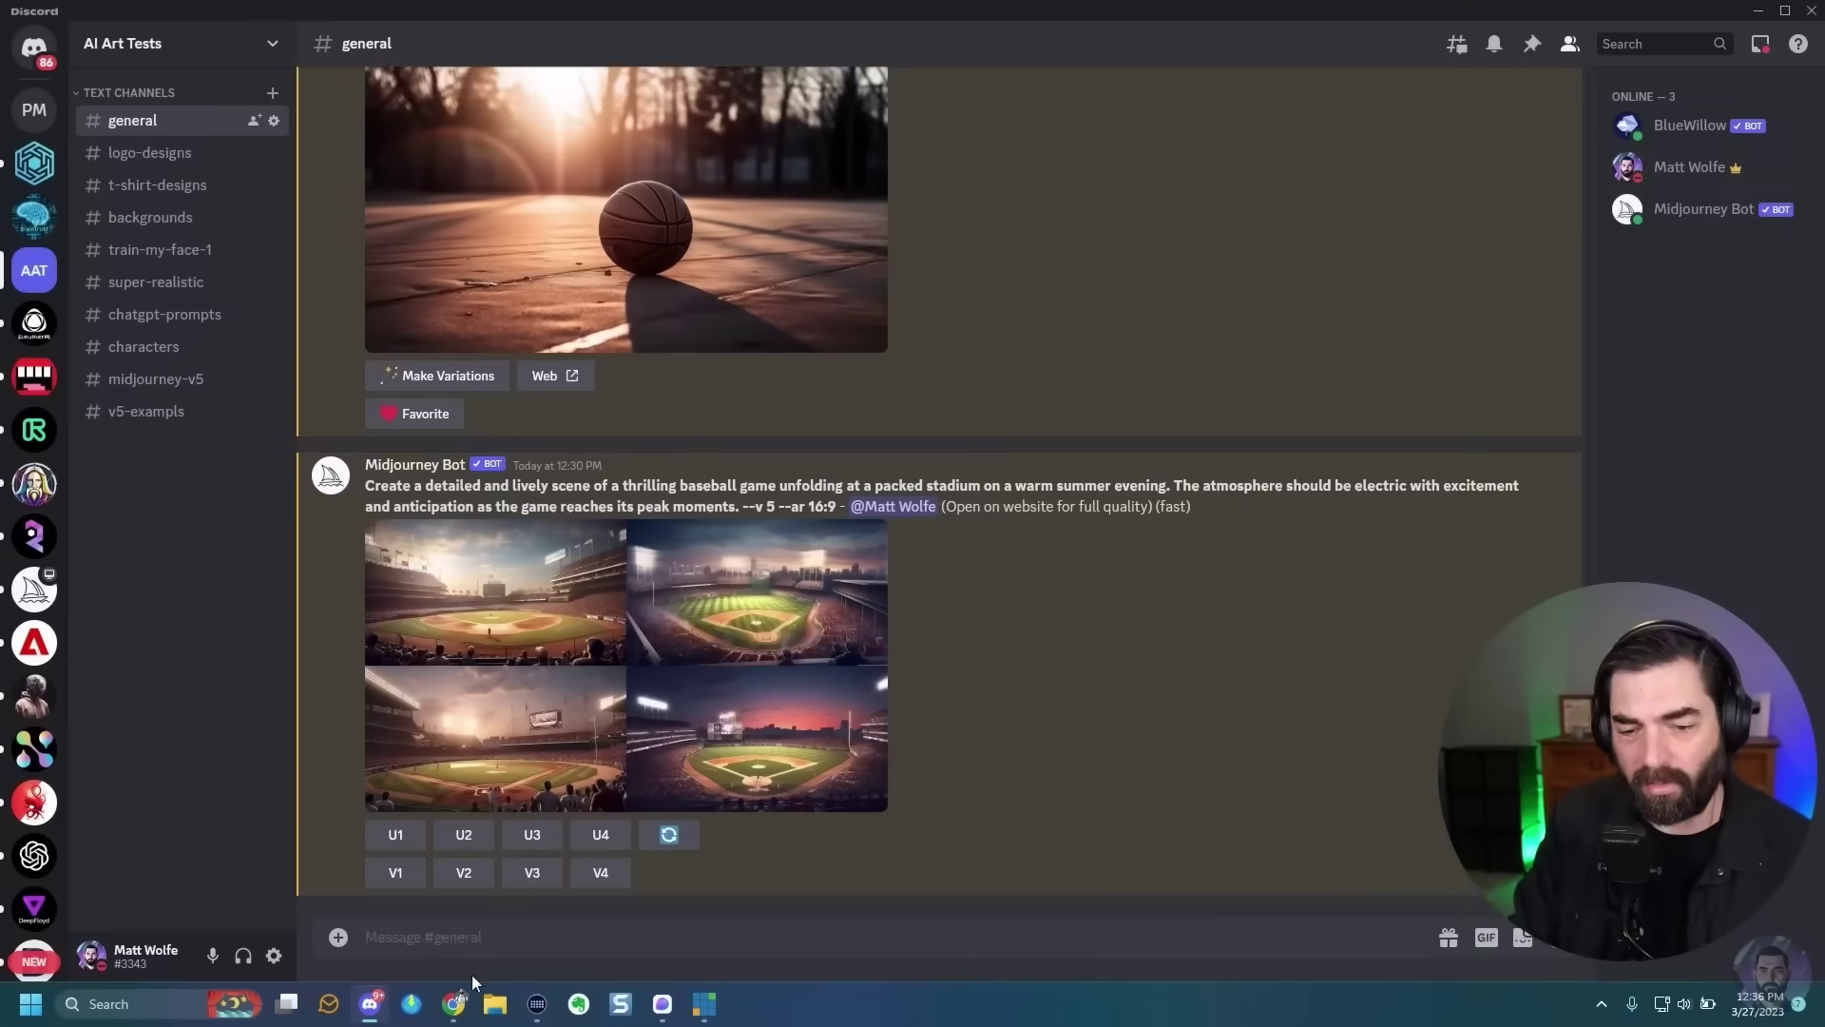
Generate Midjourney images in Discord with /imagine, using ChatGPT's prompt about a majestic wolf stealthily stalking its prey during the twilight hours
{"action": "type", "text": "/imagine"}
{"action": "key", "text": "Tab"}
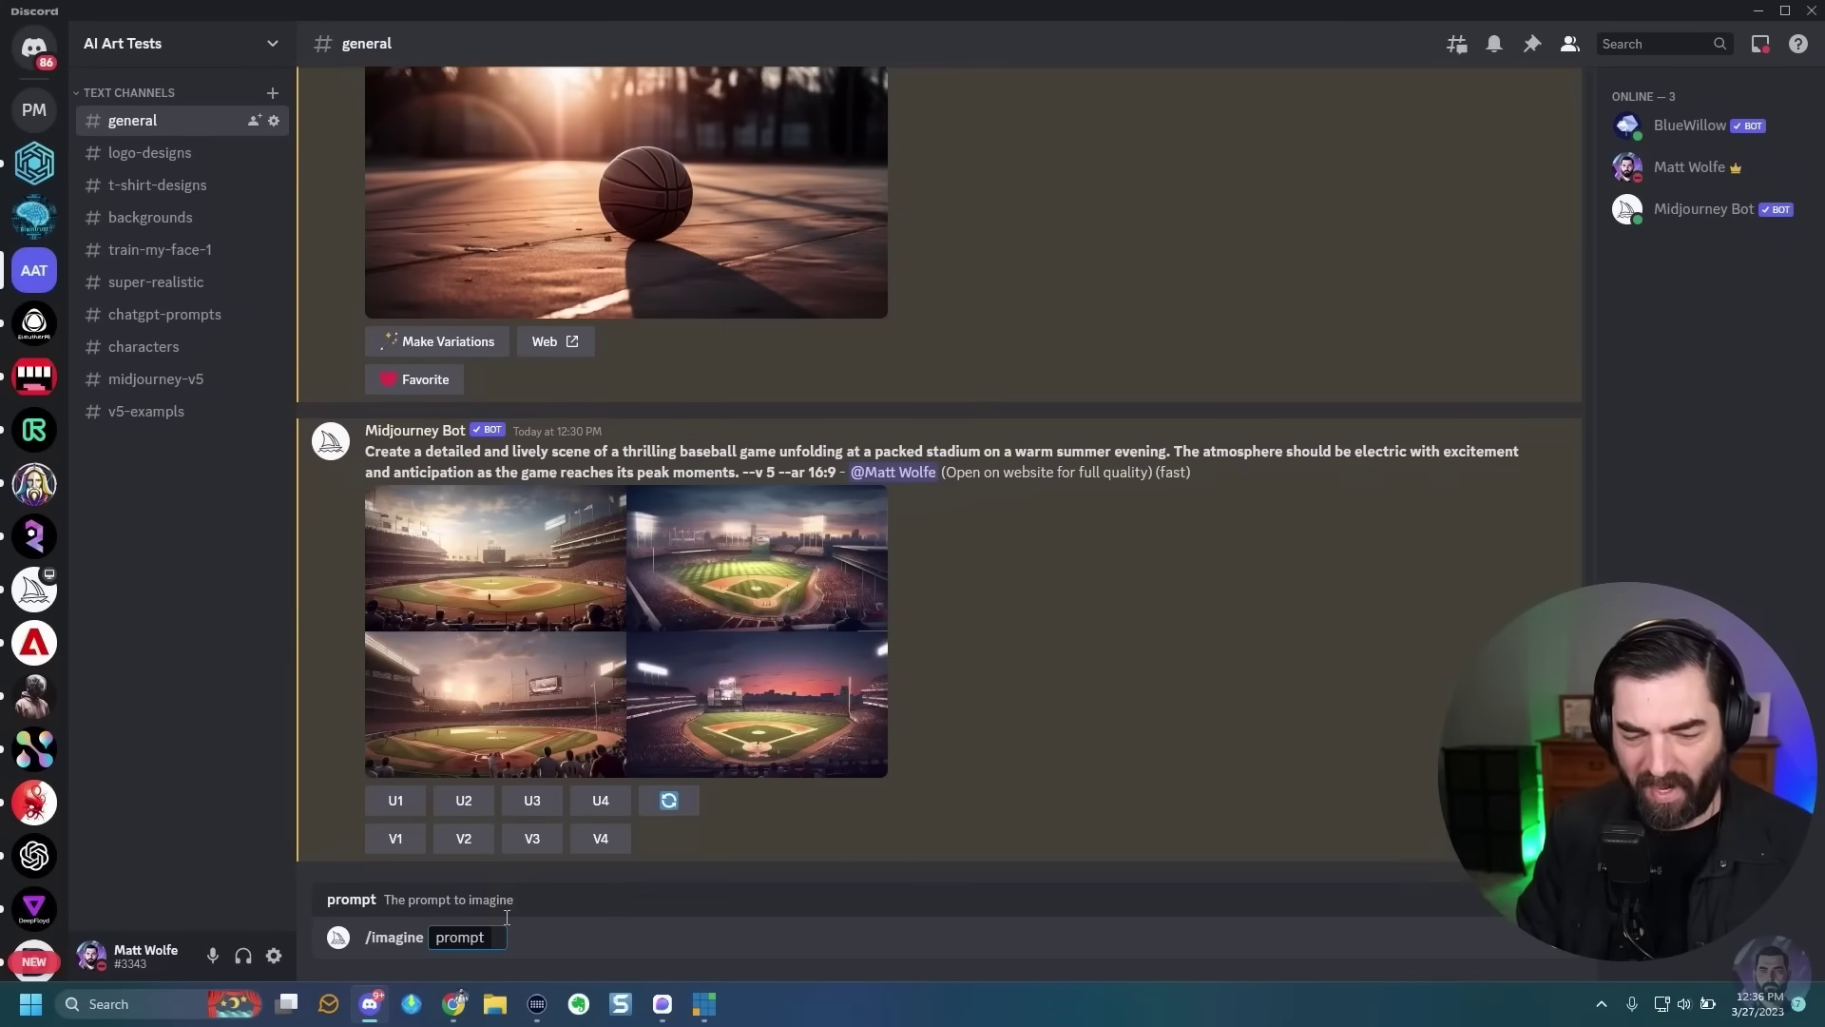
{"action": "type", "text": "A detailed image of a majestic wolf stealthily stalking its prey during the twilight hours, taken with a high-resolution DSLR camera, using a telephoto lens with cinematic lighting --v 5 --ar 16:9"}
{"action": "key", "text": "Return"}
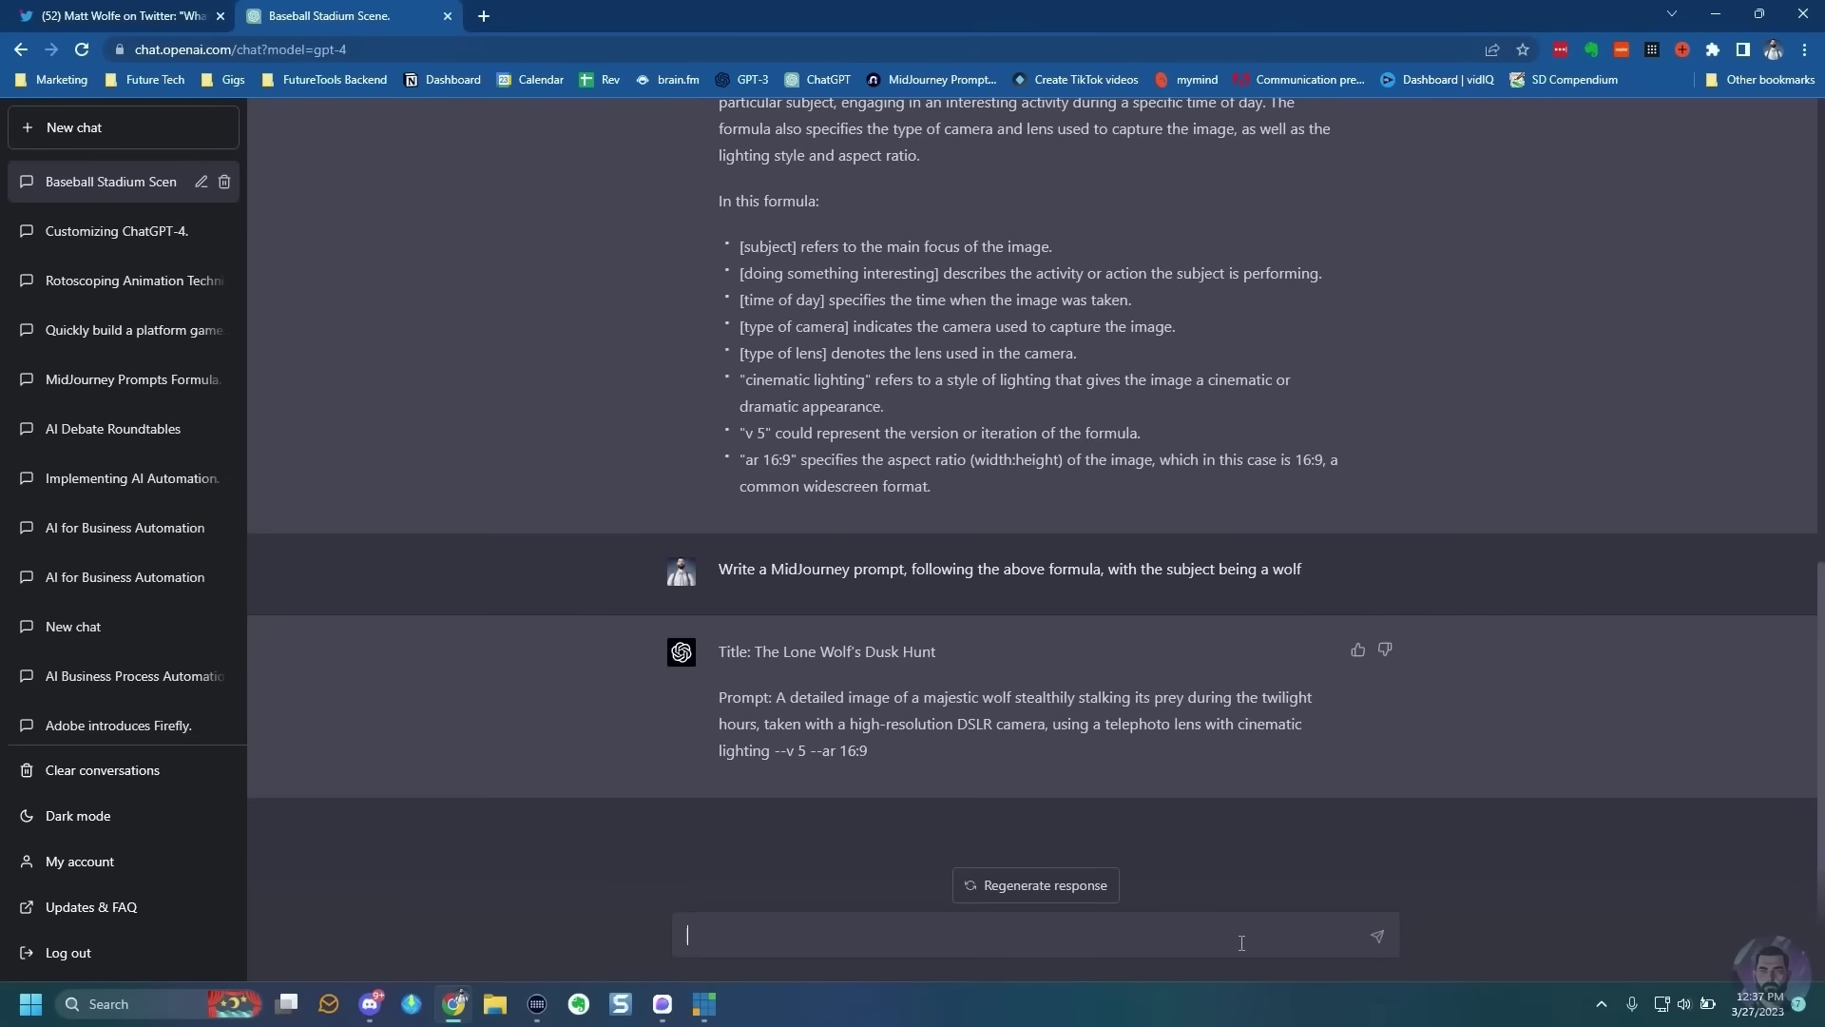
Reuse the wolf request in ChatGPT to ask for a MidJourney prompt following the formula, with the subject being a fighter jet
{"action": "left_click_drag", "start_coordinate": [723, 561], "coordinate": [1302, 567]}
{"action": "key", "text": "ctrl+c"}
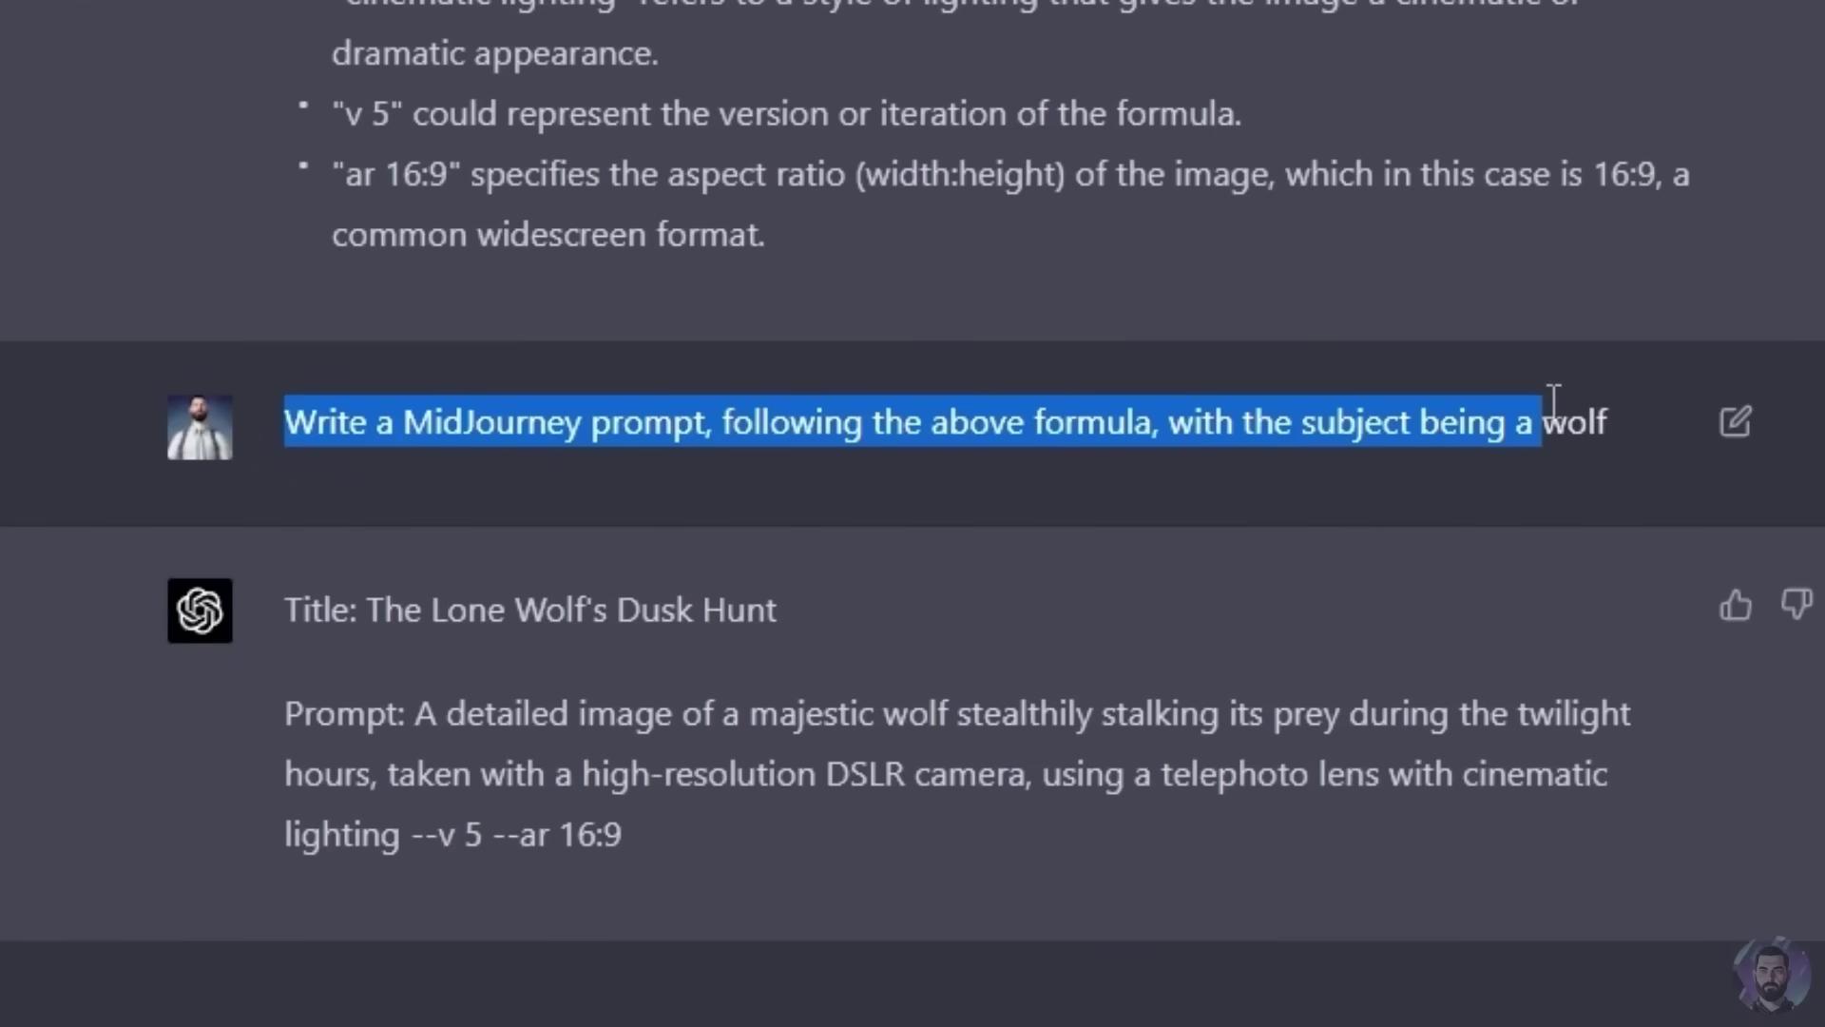
{"action": "right_click", "coordinate": [1593, 475]}
{"action": "left_click", "coordinate": [1640, 480]}
{"action": "right_click", "coordinate": [396, 830]}
{"action": "left_click", "coordinate": [510, 398]}
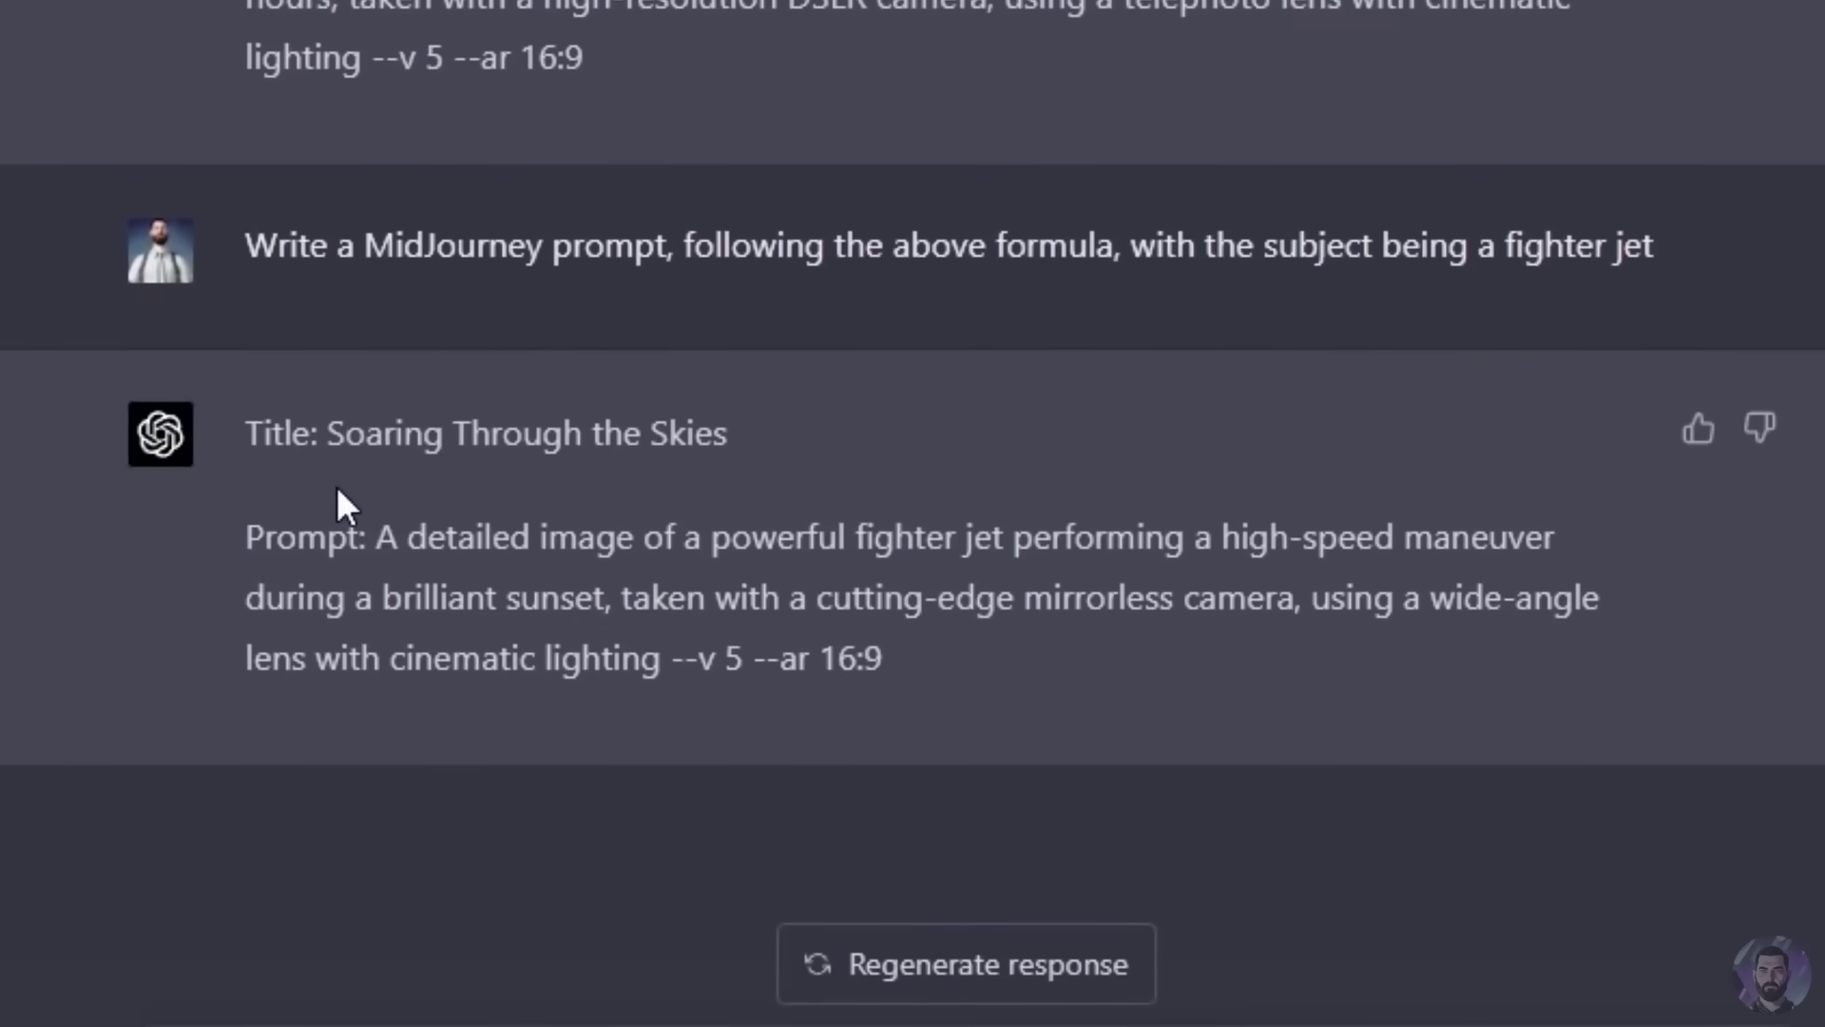
Copy ChatGPT's fighter jet prompt, ending in "--v 5 --ar 16:9", into a Midjourney /imagine command in Discord and generate the images
{"action": "left_click_drag", "start_coordinate": [419, 430], "coordinate": [704, 428]}
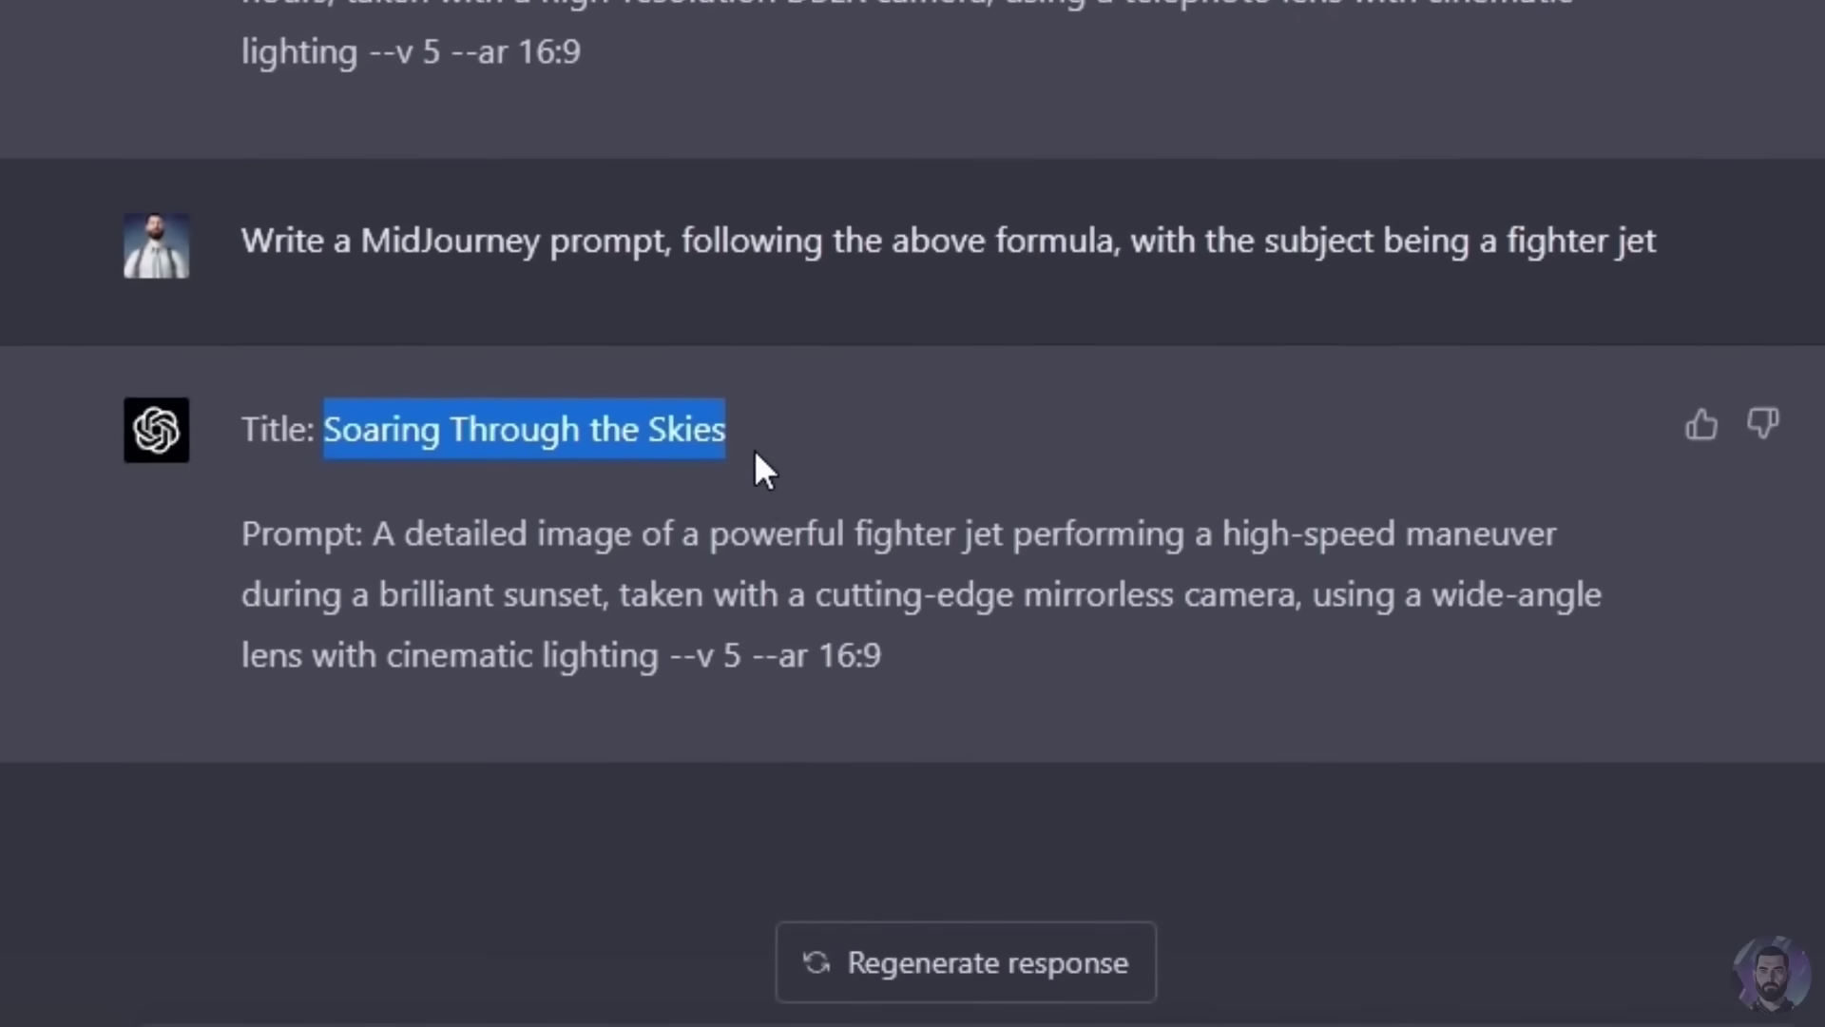
{"action": "left_click", "coordinate": [652, 541]}
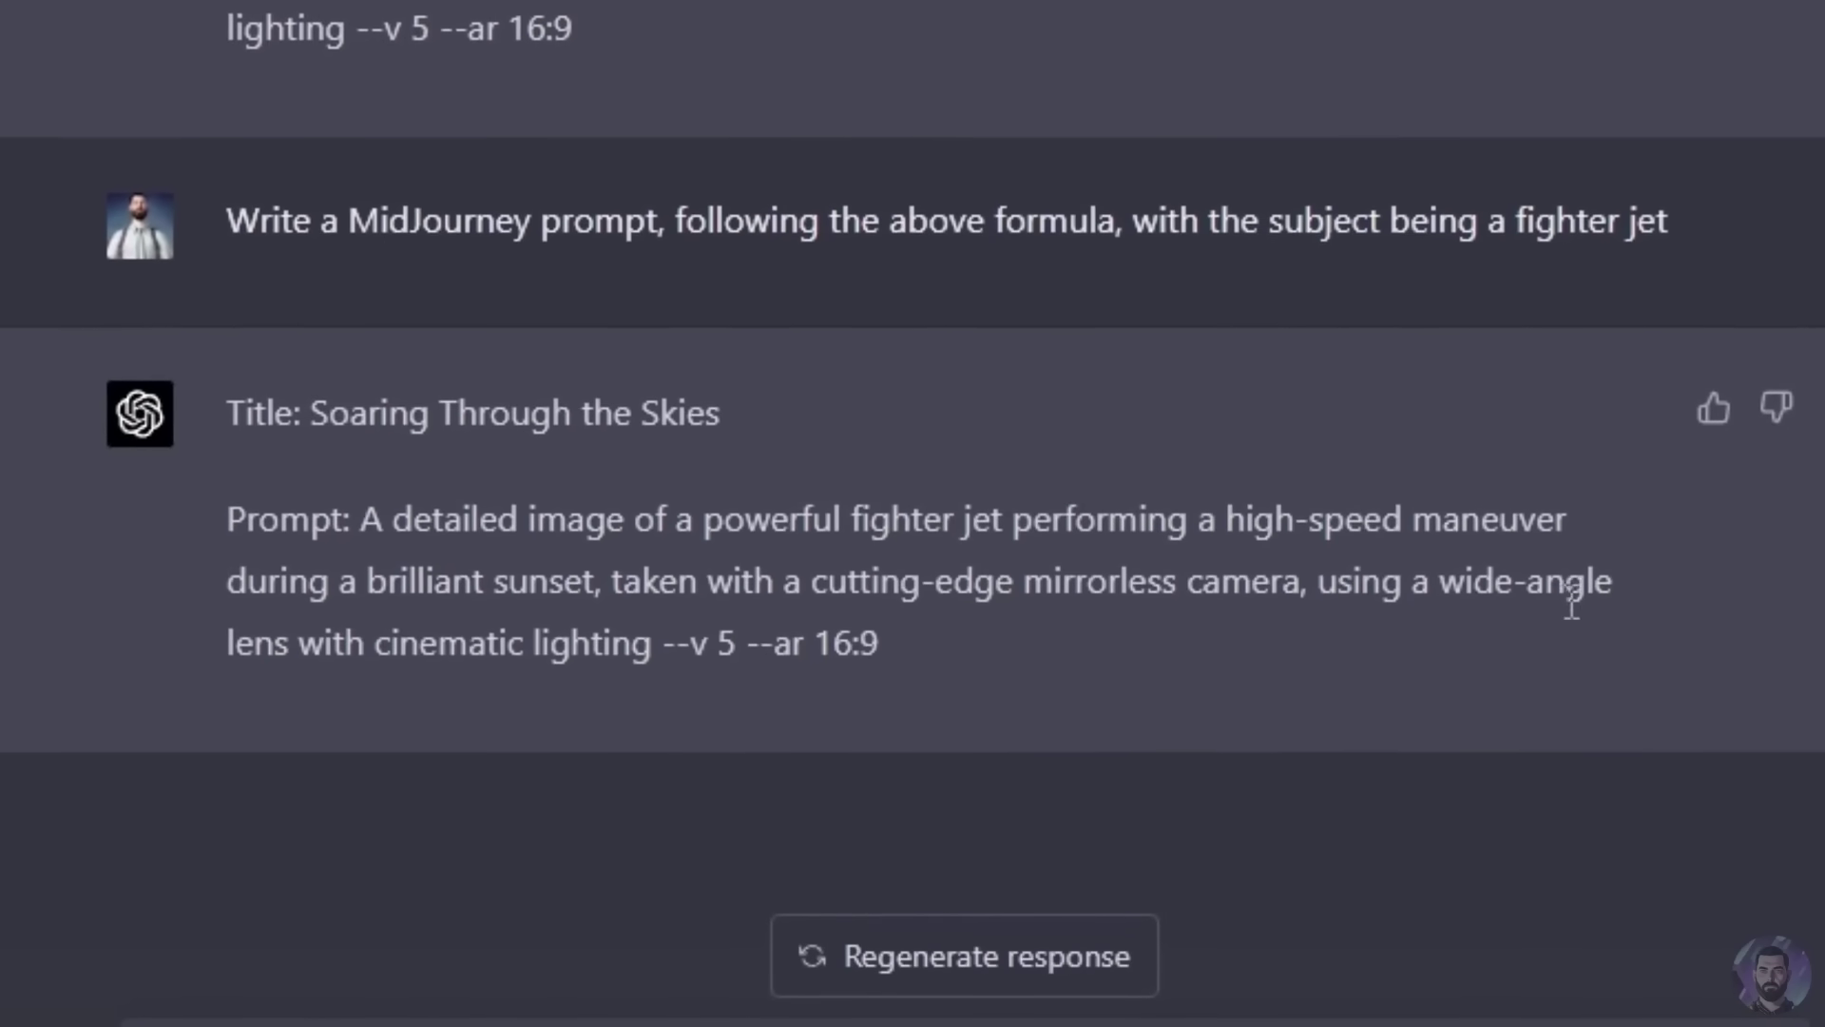
{"action": "left_click_drag", "start_coordinate": [1017, 649], "coordinate": [663, 640]}
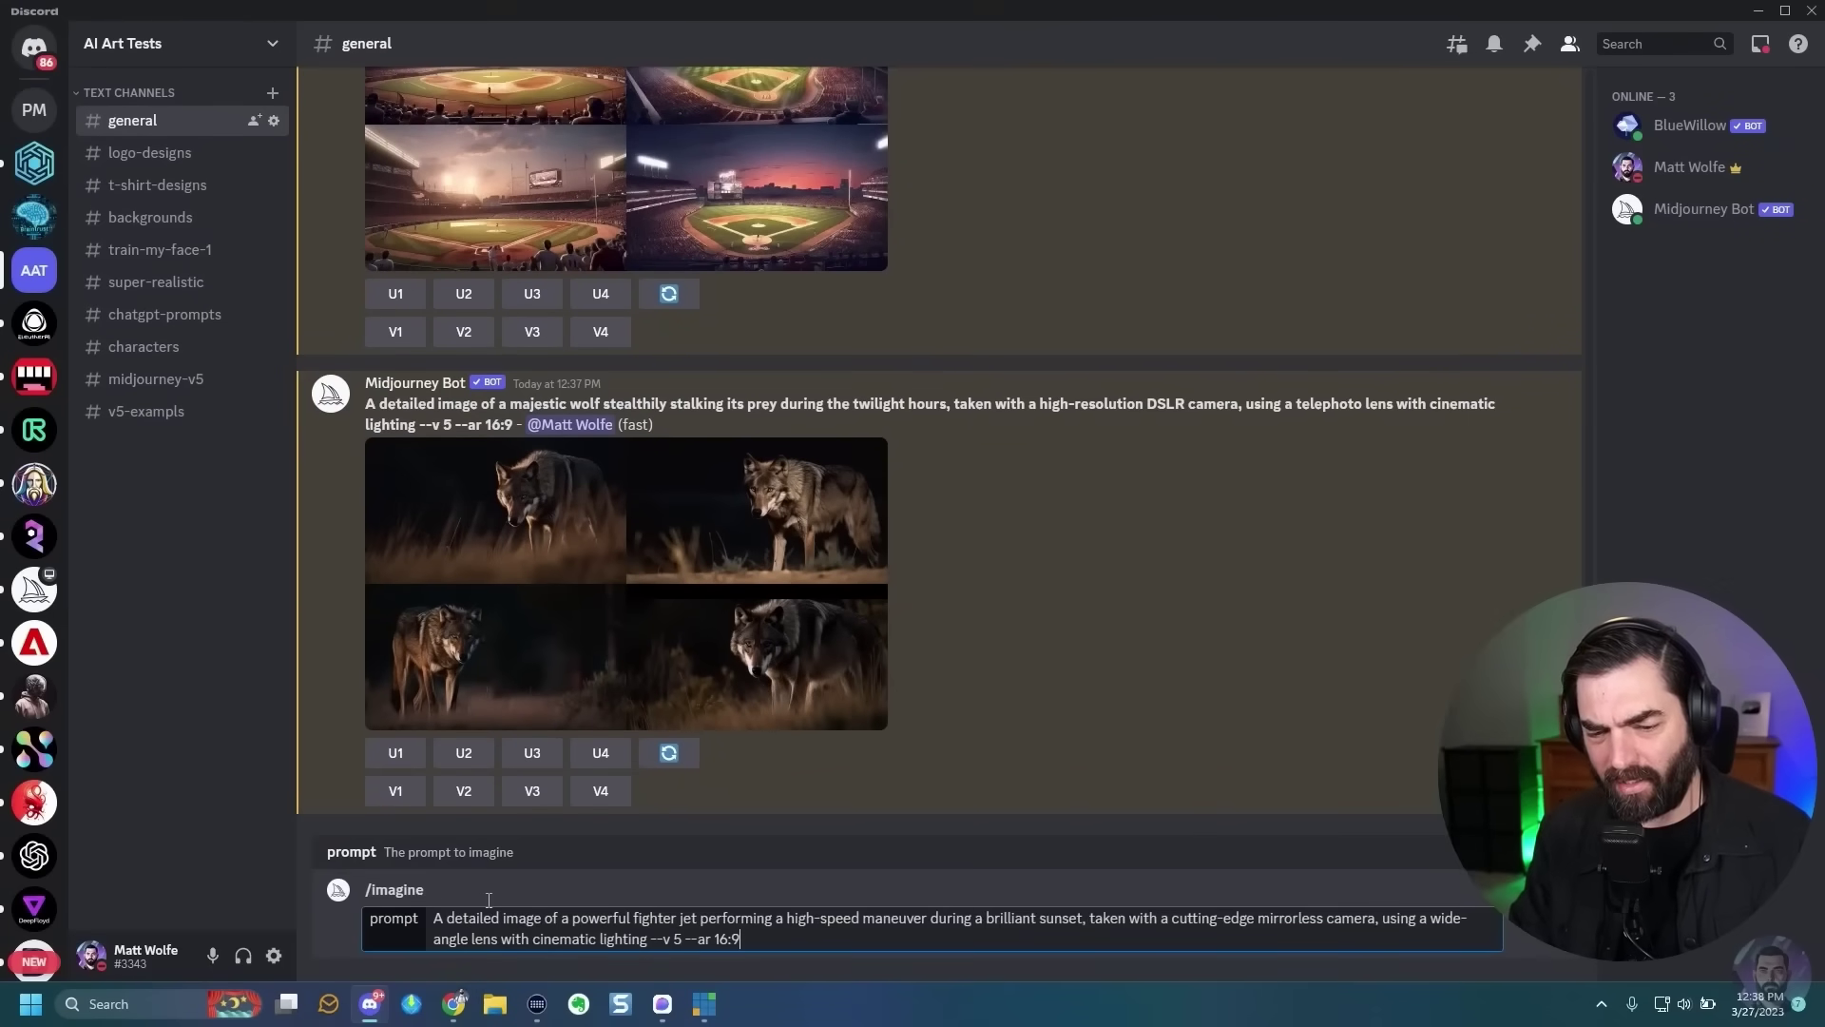
{"action": "key", "text": "Return"}
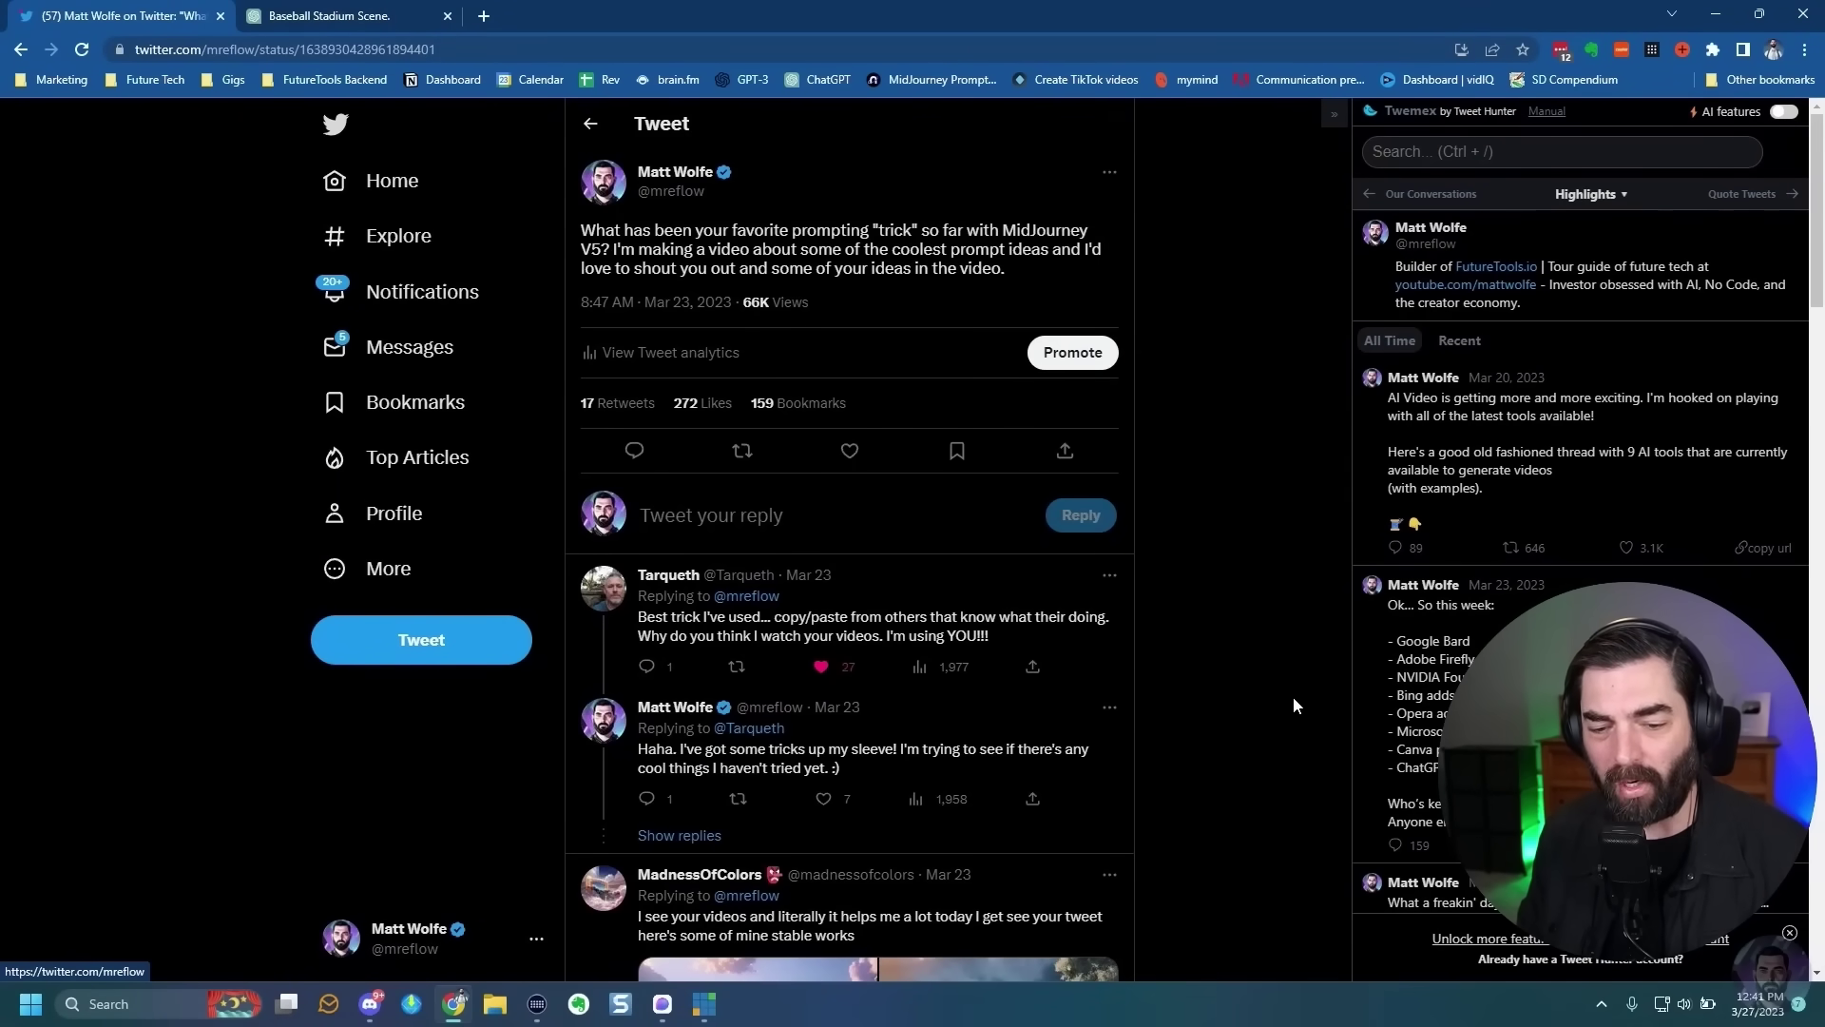
Find the Twitter reply suggesting "david LaChapelle style", view its example image and copy the style phrase
{"action": "scroll", "coordinate": [1283, 737], "scroll_direction": "down", "scroll_amount": 11}
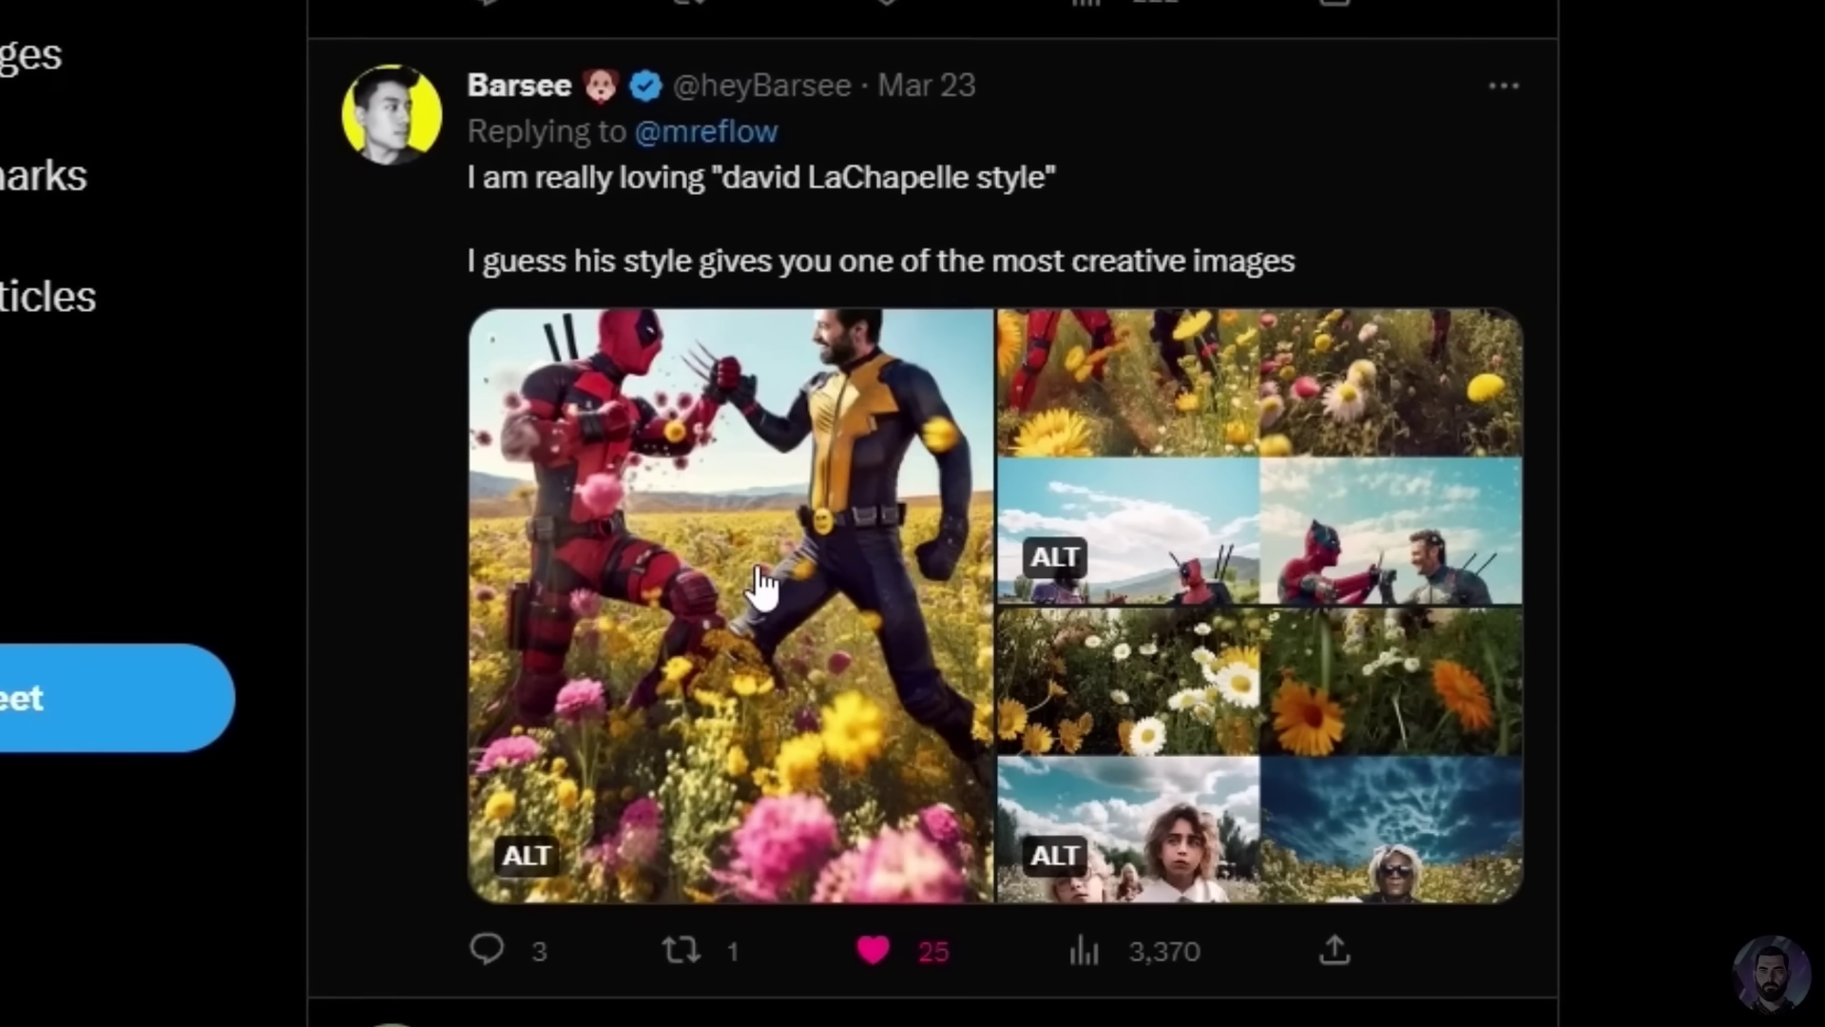
{"action": "left_click", "coordinate": [766, 585]}
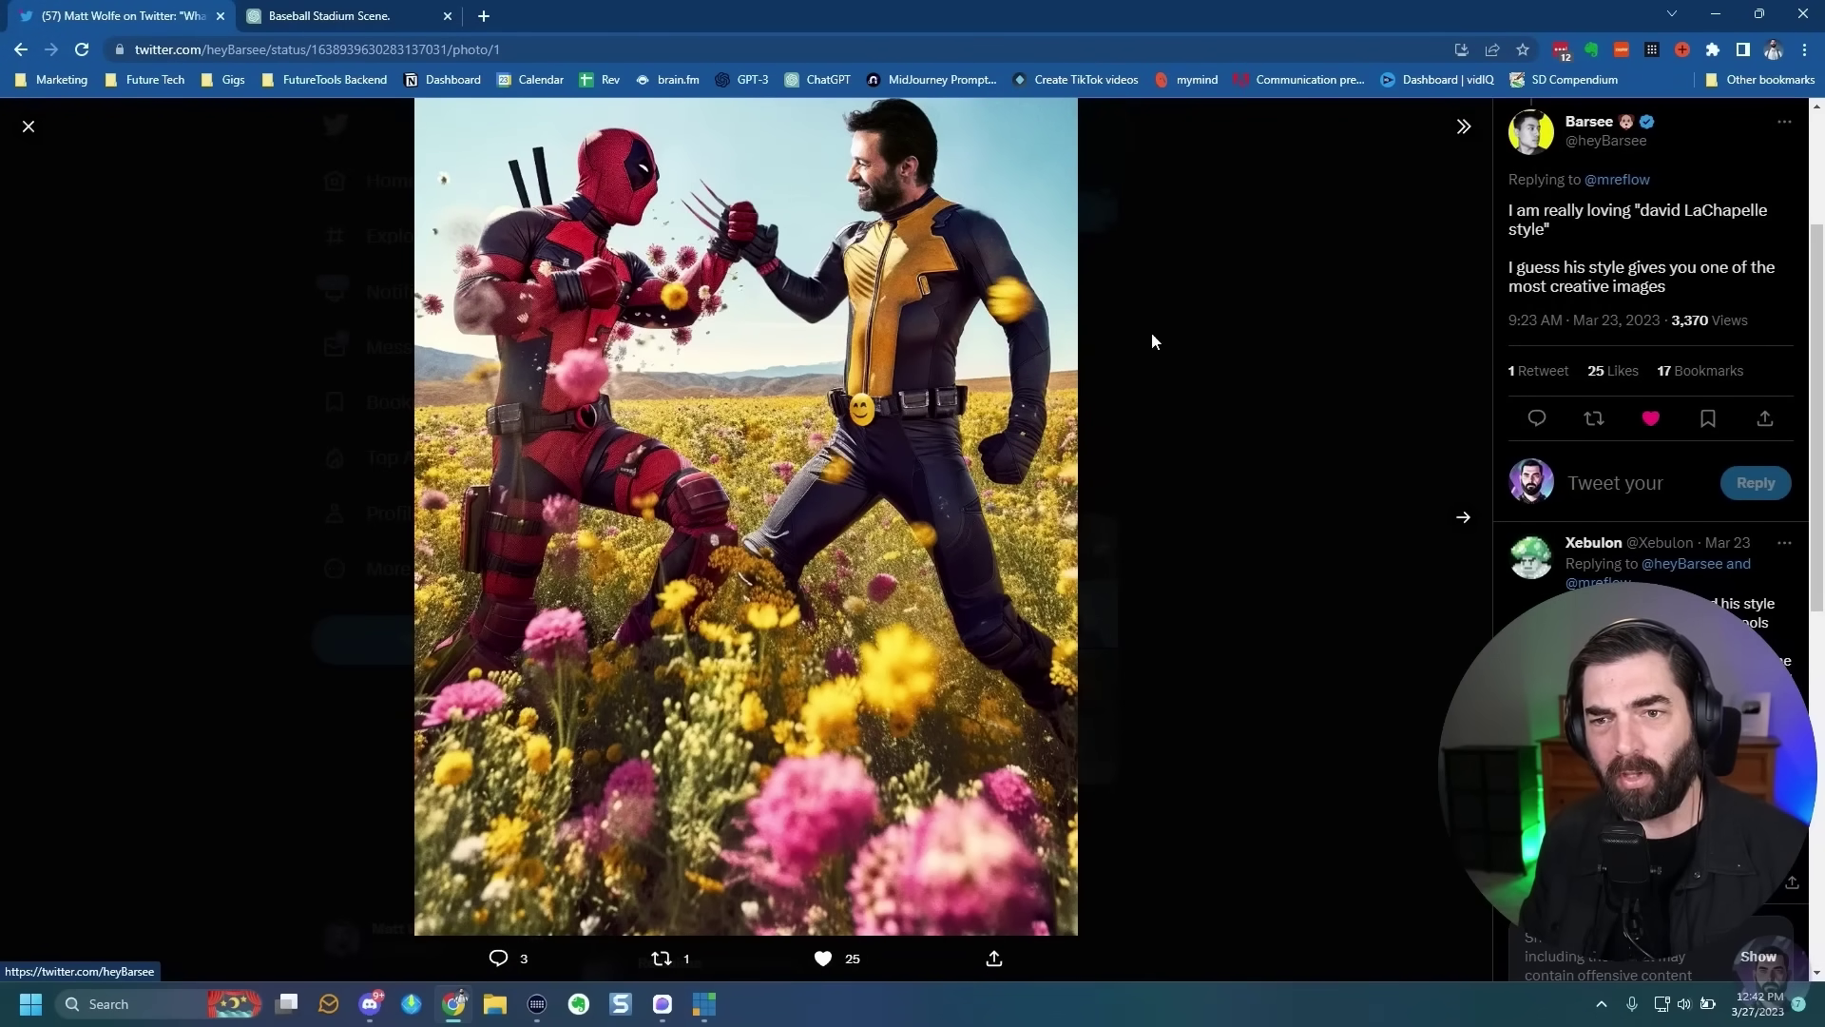
{"action": "left_click", "coordinate": [1290, 546]}
{"action": "left_click", "coordinate": [666, 713]}
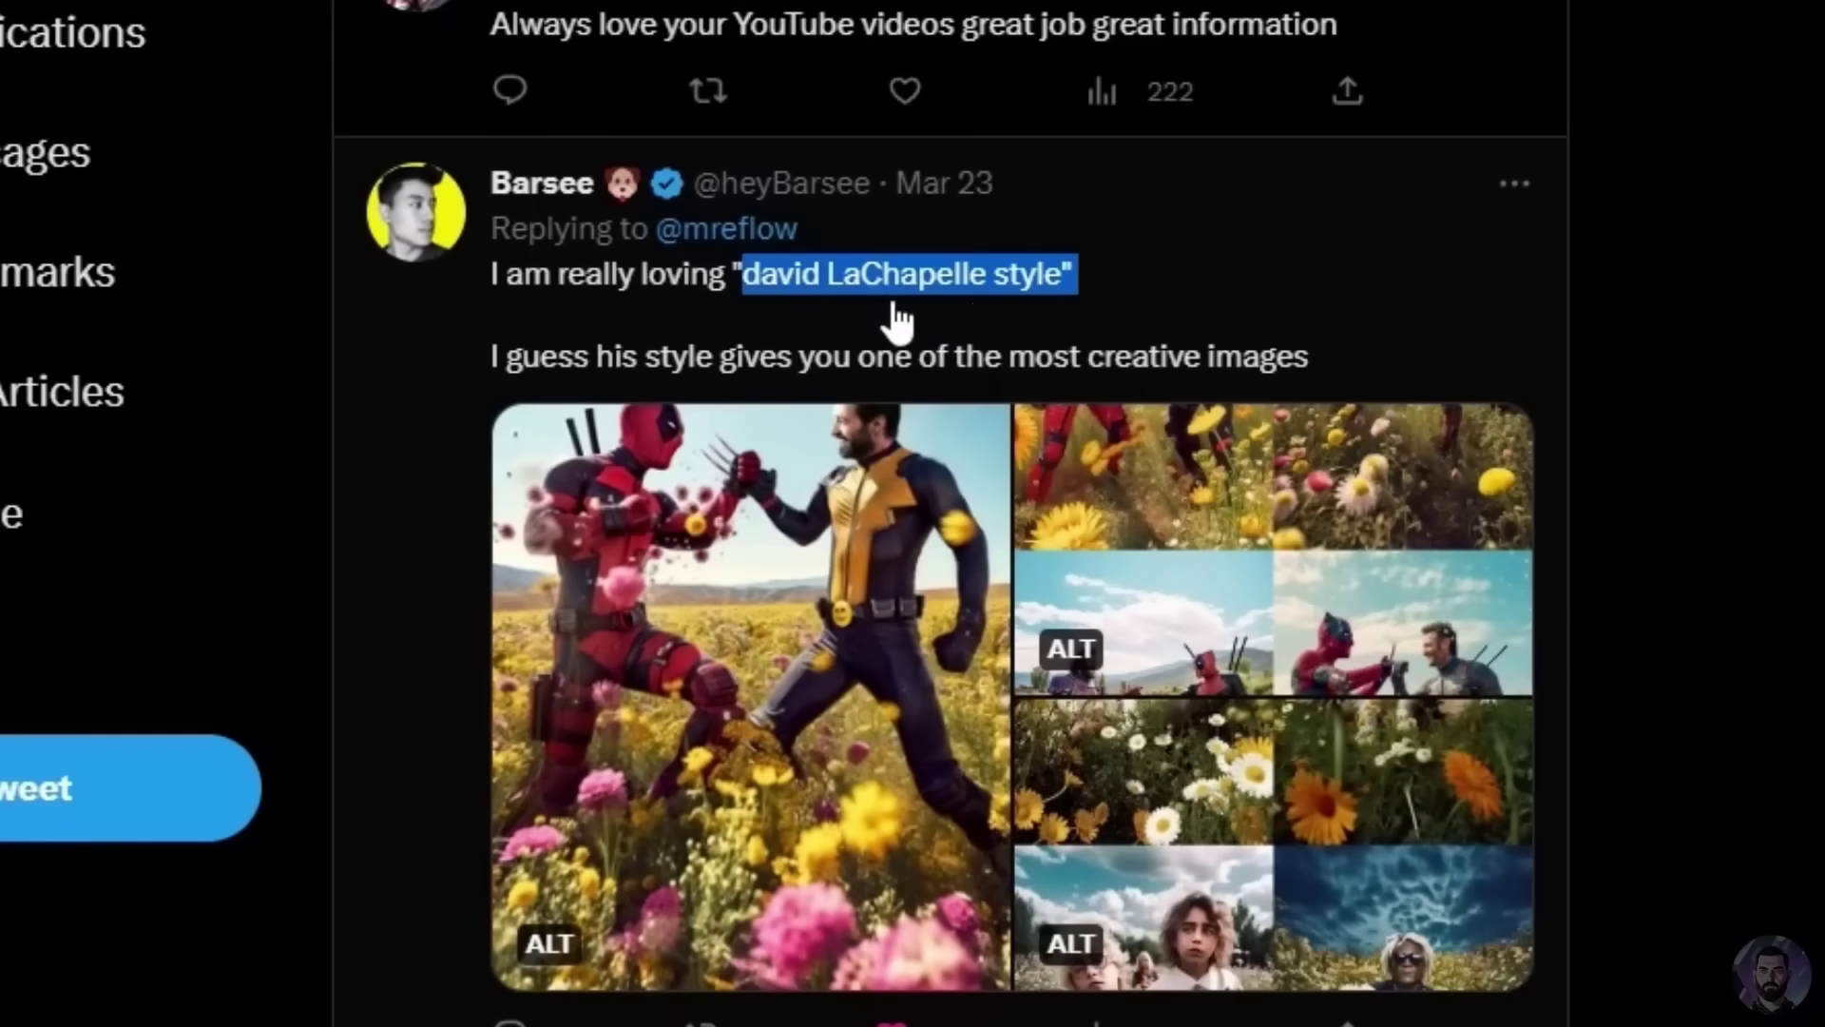
{"action": "right_click", "coordinate": [1019, 309]}
{"action": "left_click", "coordinate": [1065, 329]}
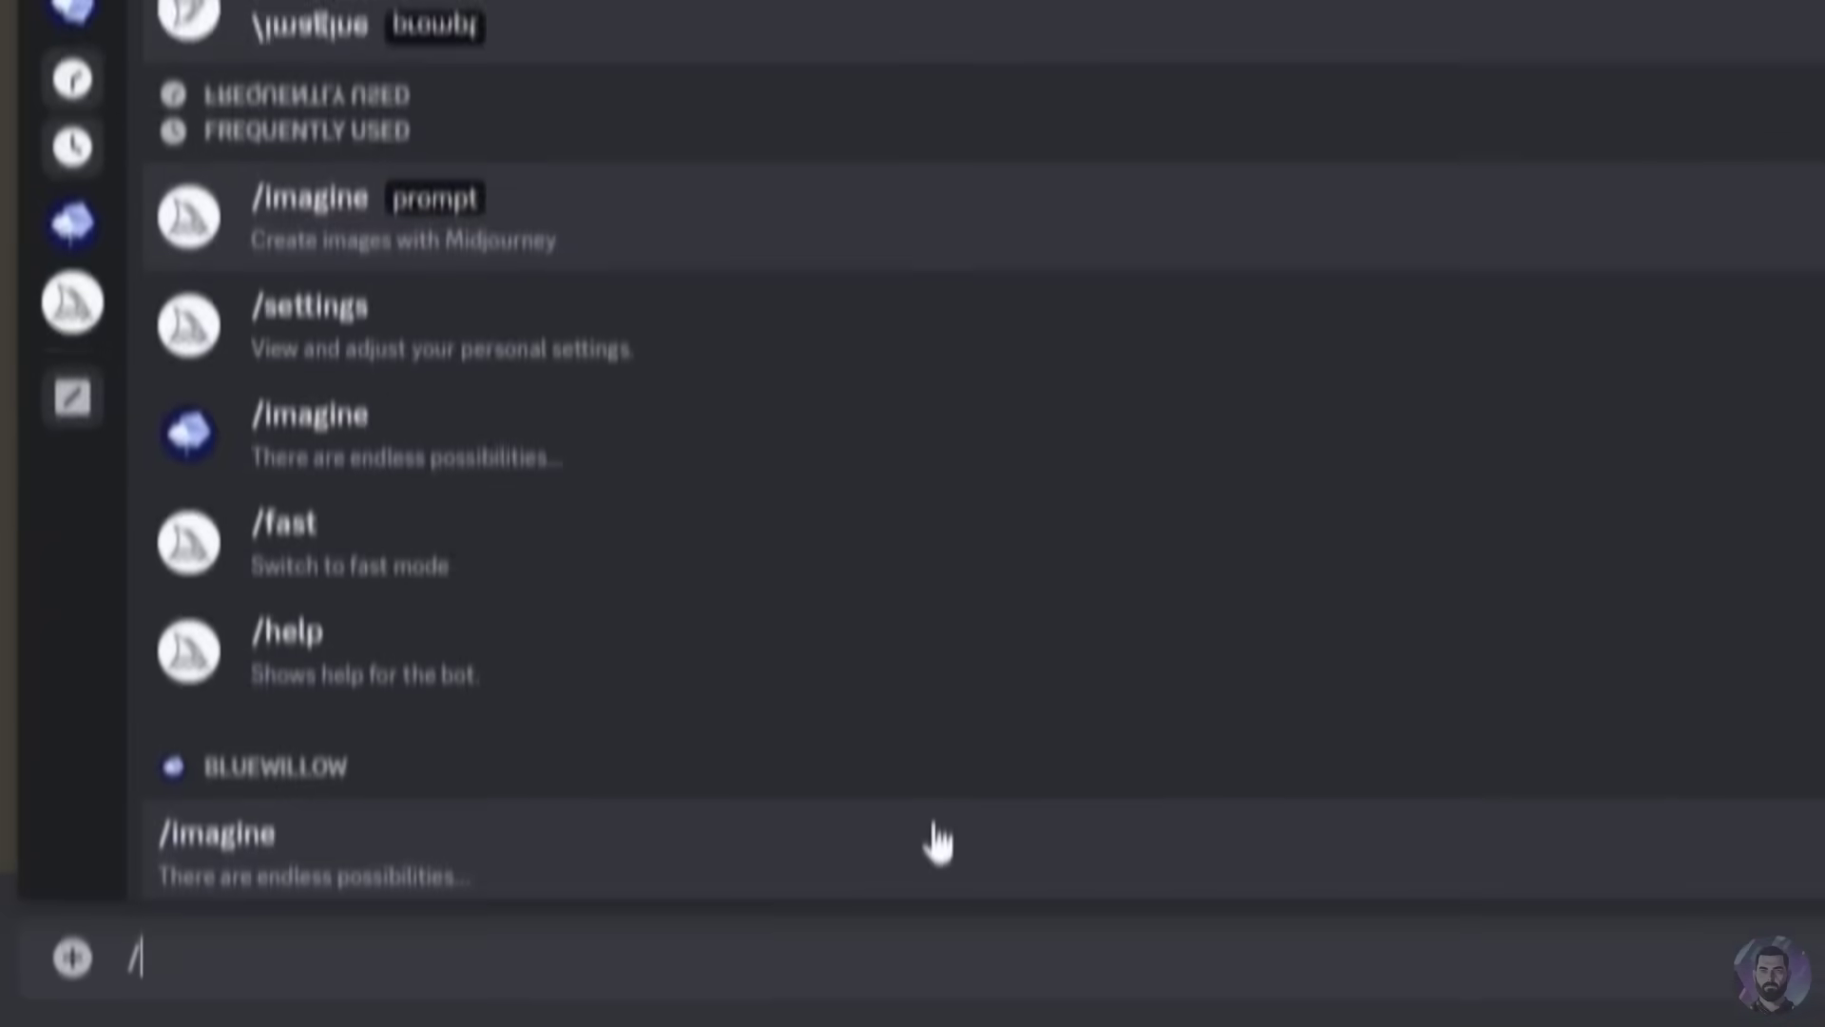
Generate Midjourney images of "Steve Jobs and Bill Gates high-fiving in a land made of candy, david LaChapelle style --v 5 --ar 16:9"
{"action": "type", "text": "imagine"}
{"action": "key", "text": "Return"}
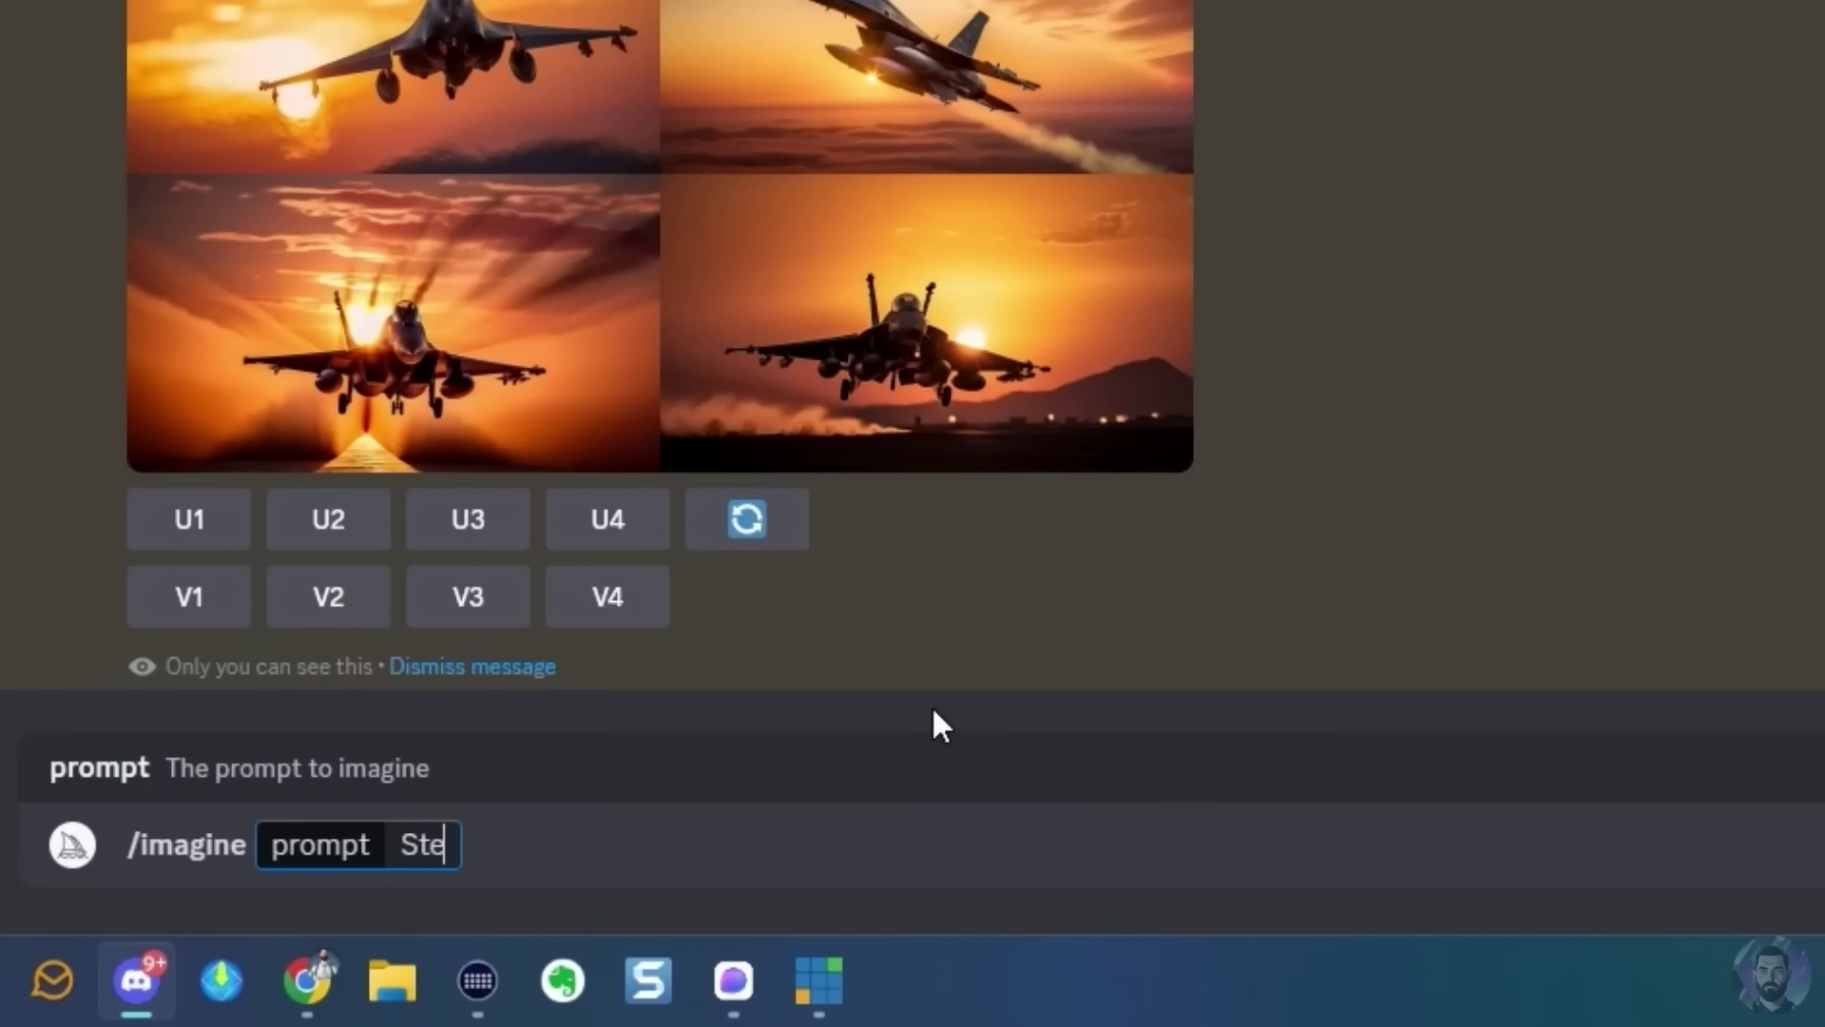
{"action": "type", "text": "Steve Jobs anmd"}
{"action": "key", "text": "BackSpace"}
{"action": "key", "text": "BackSpace"}
{"action": "type", "text": "d Bill Gates high-fiving in a land m"}
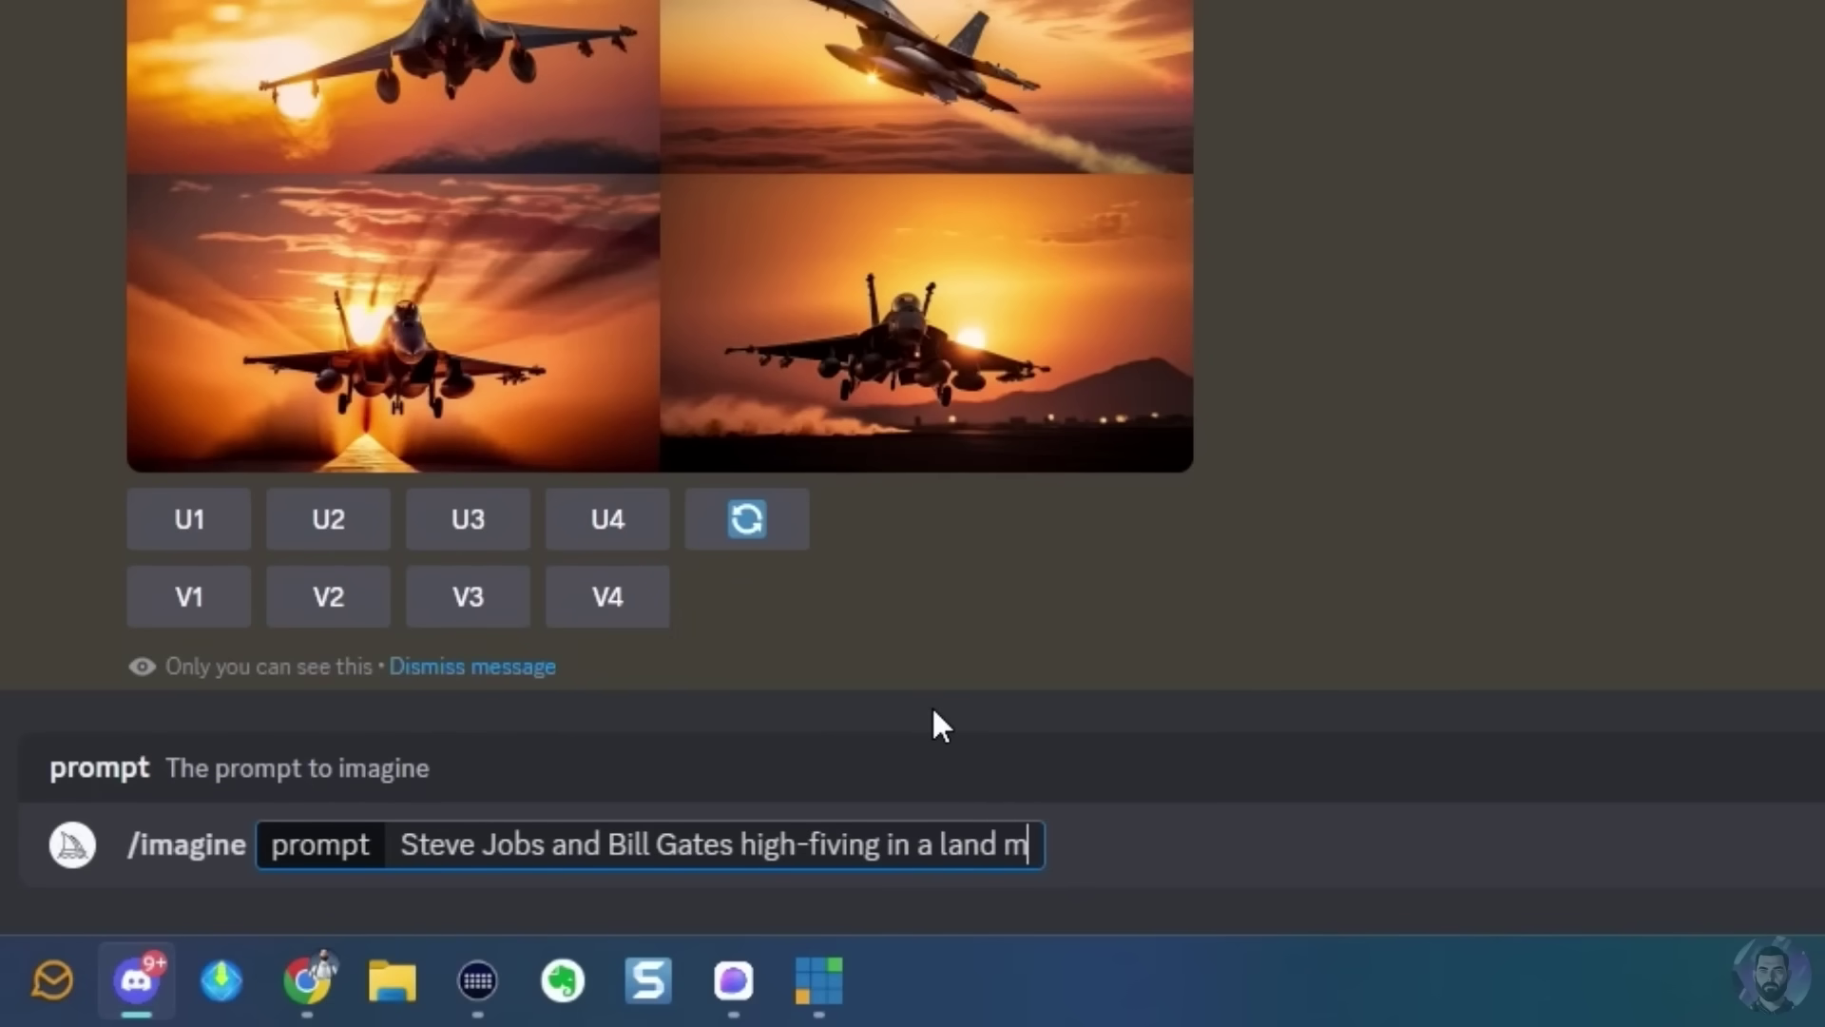
{"action": "type", "text": "ade of candy"}
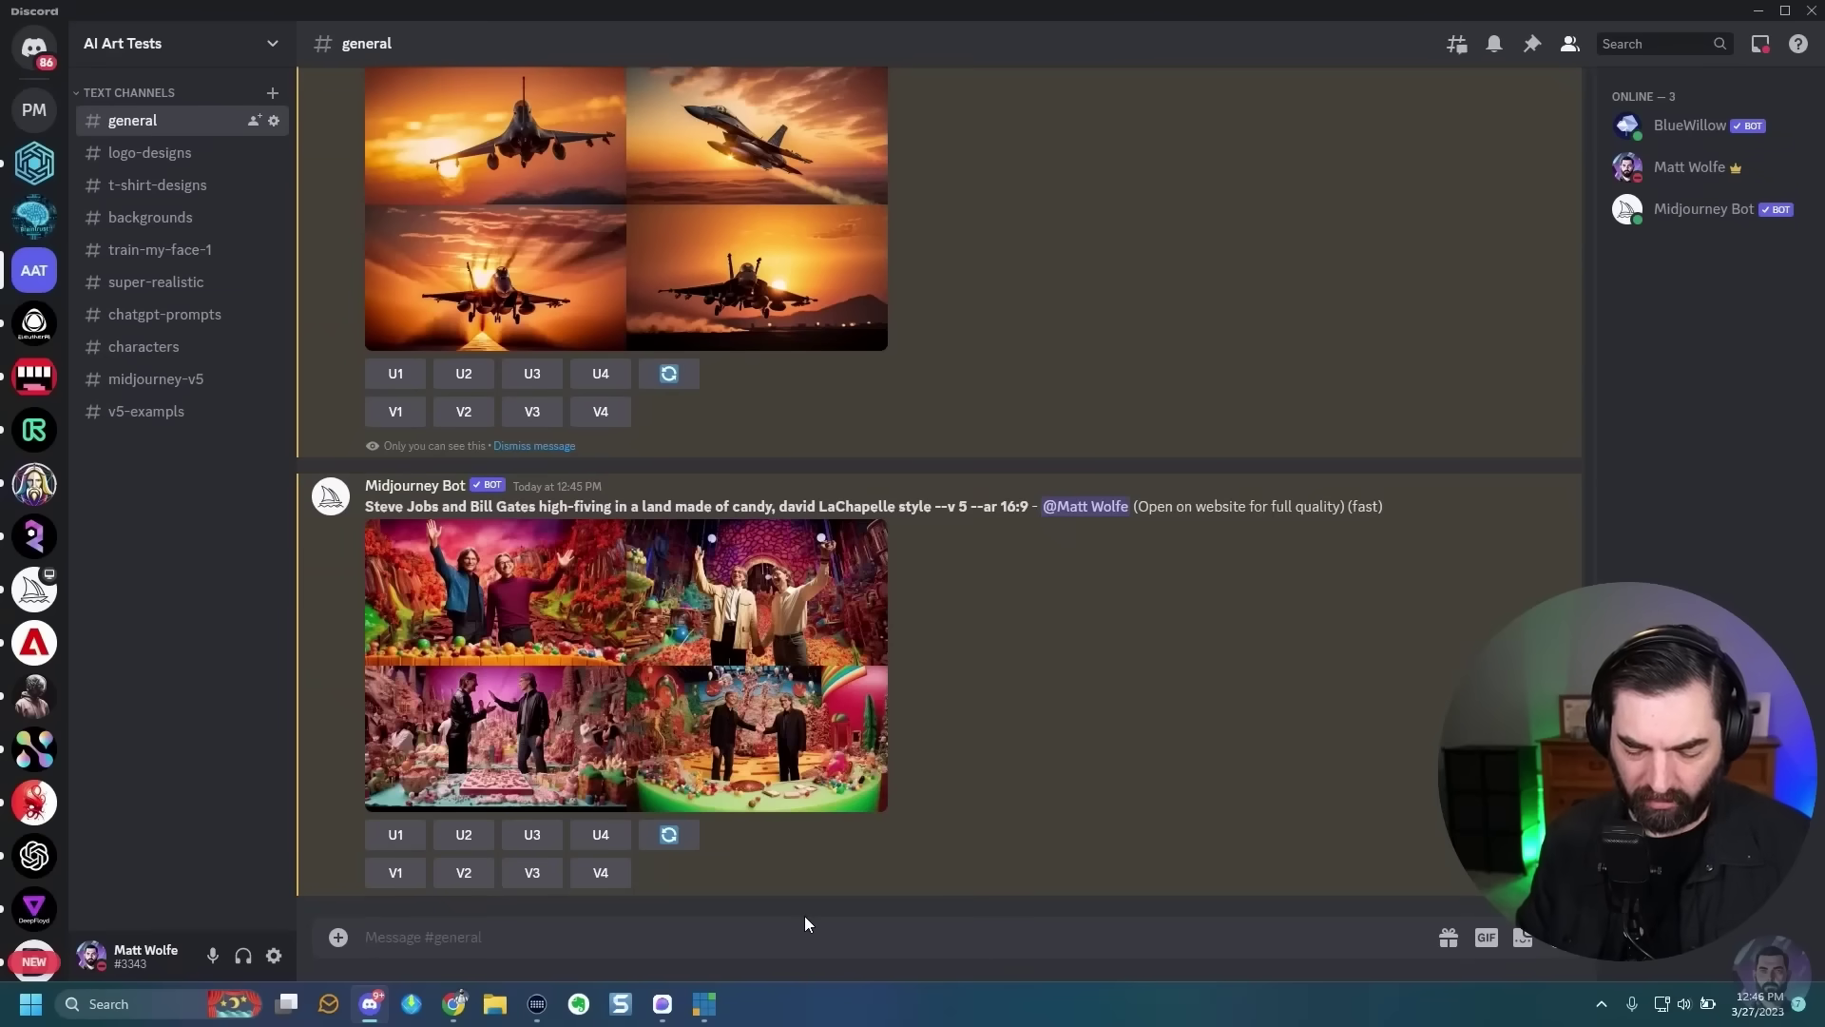
Write a Midjourney /imagine prompt for a RAW photo of two motorcycles street racing at night through a city
{"action": "type", "text": "/imag"}
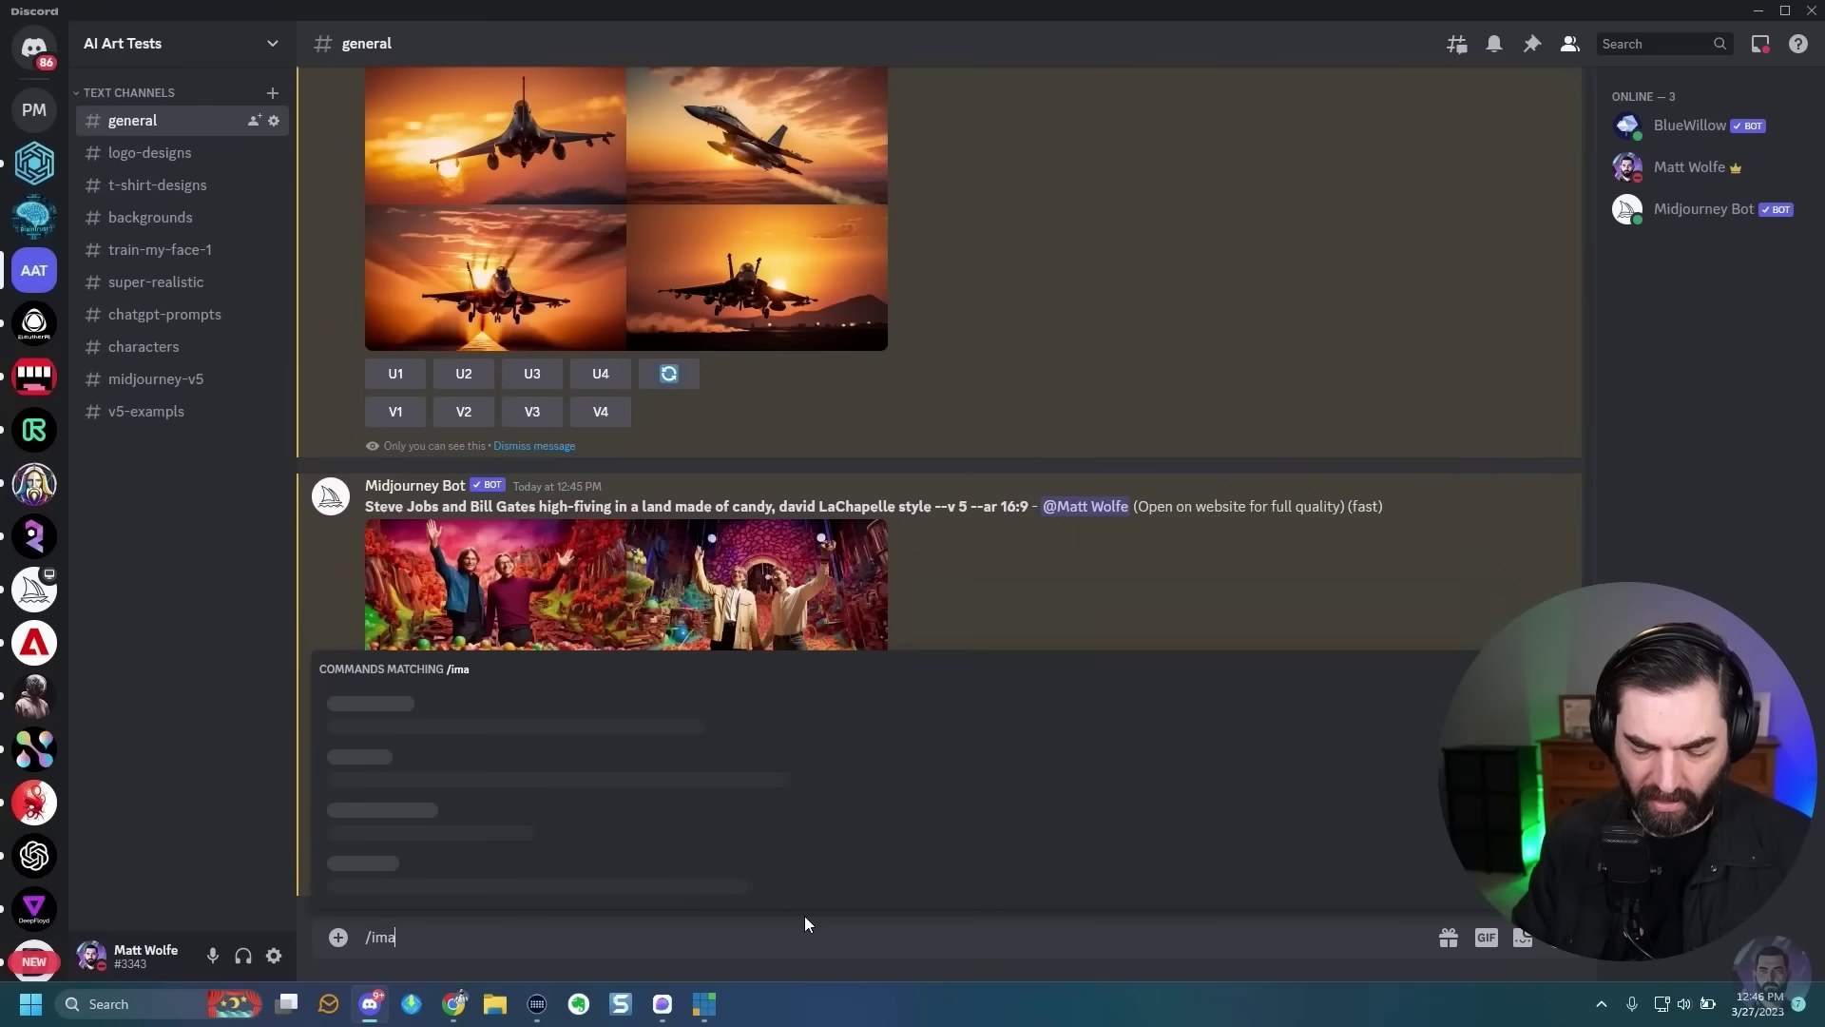
{"action": "key", "text": "Tab"}
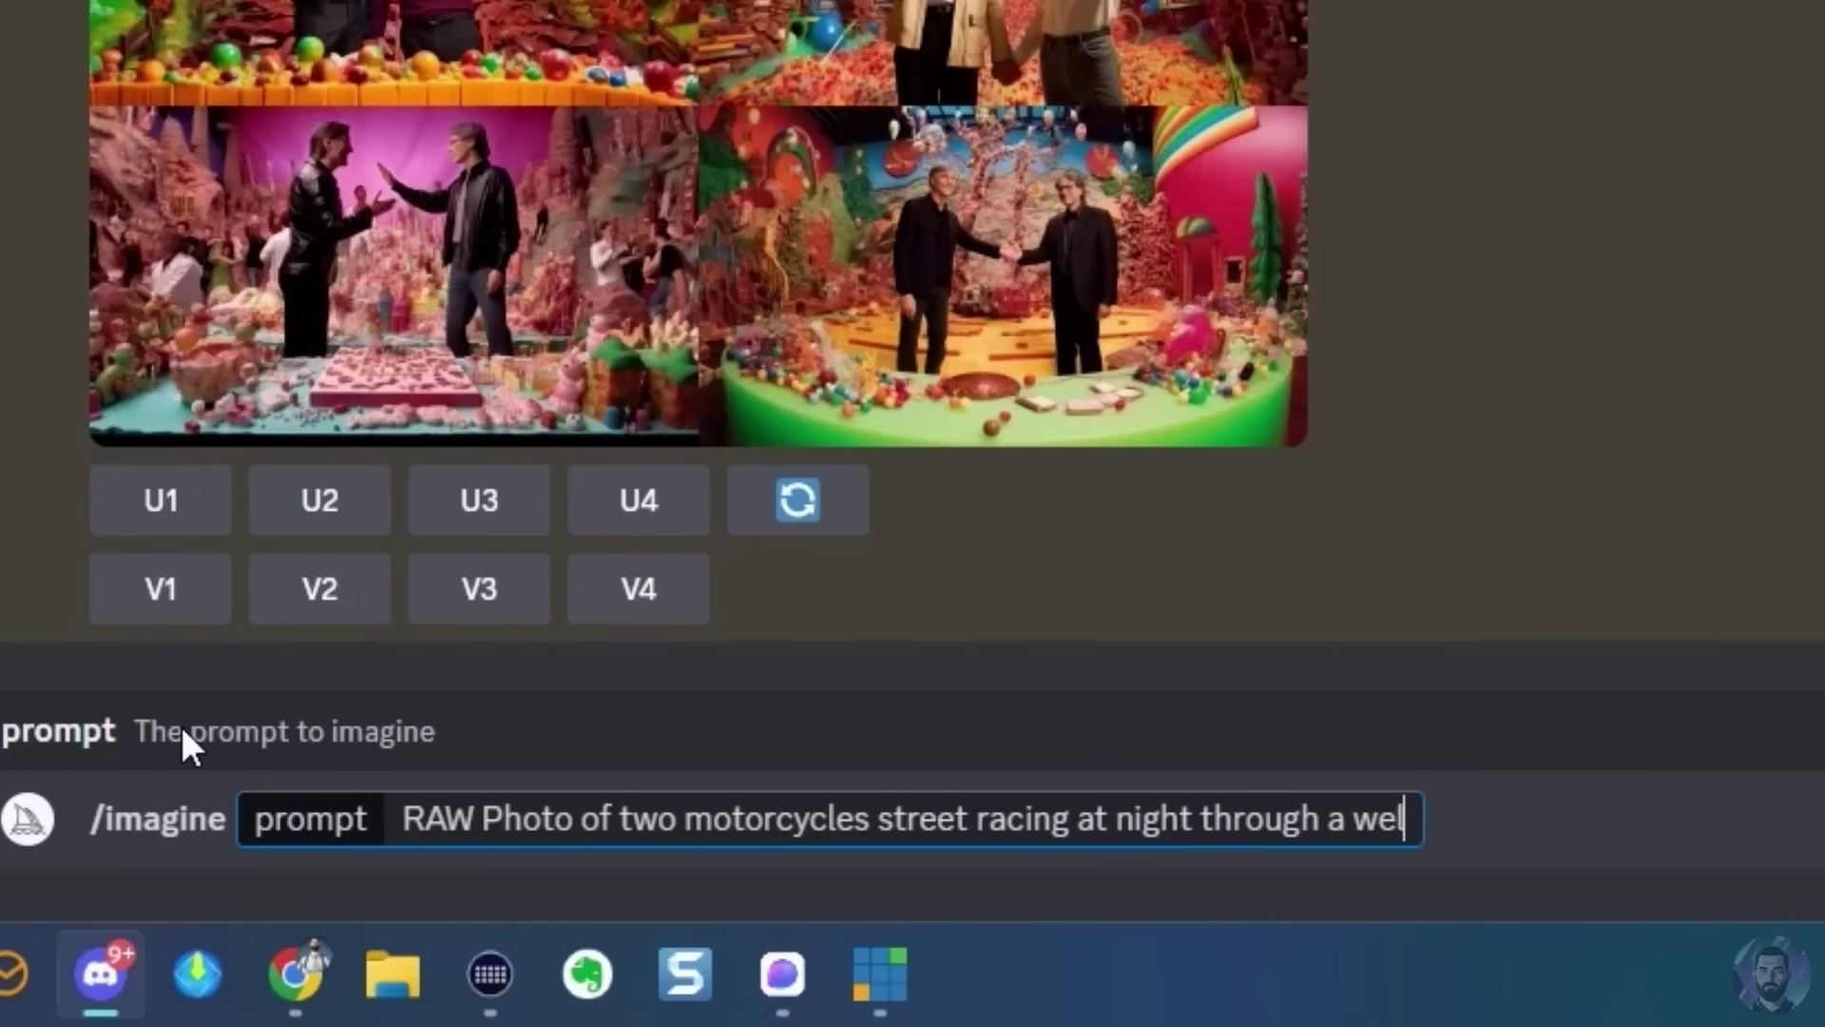
{"action": "type", "text": ", city"}
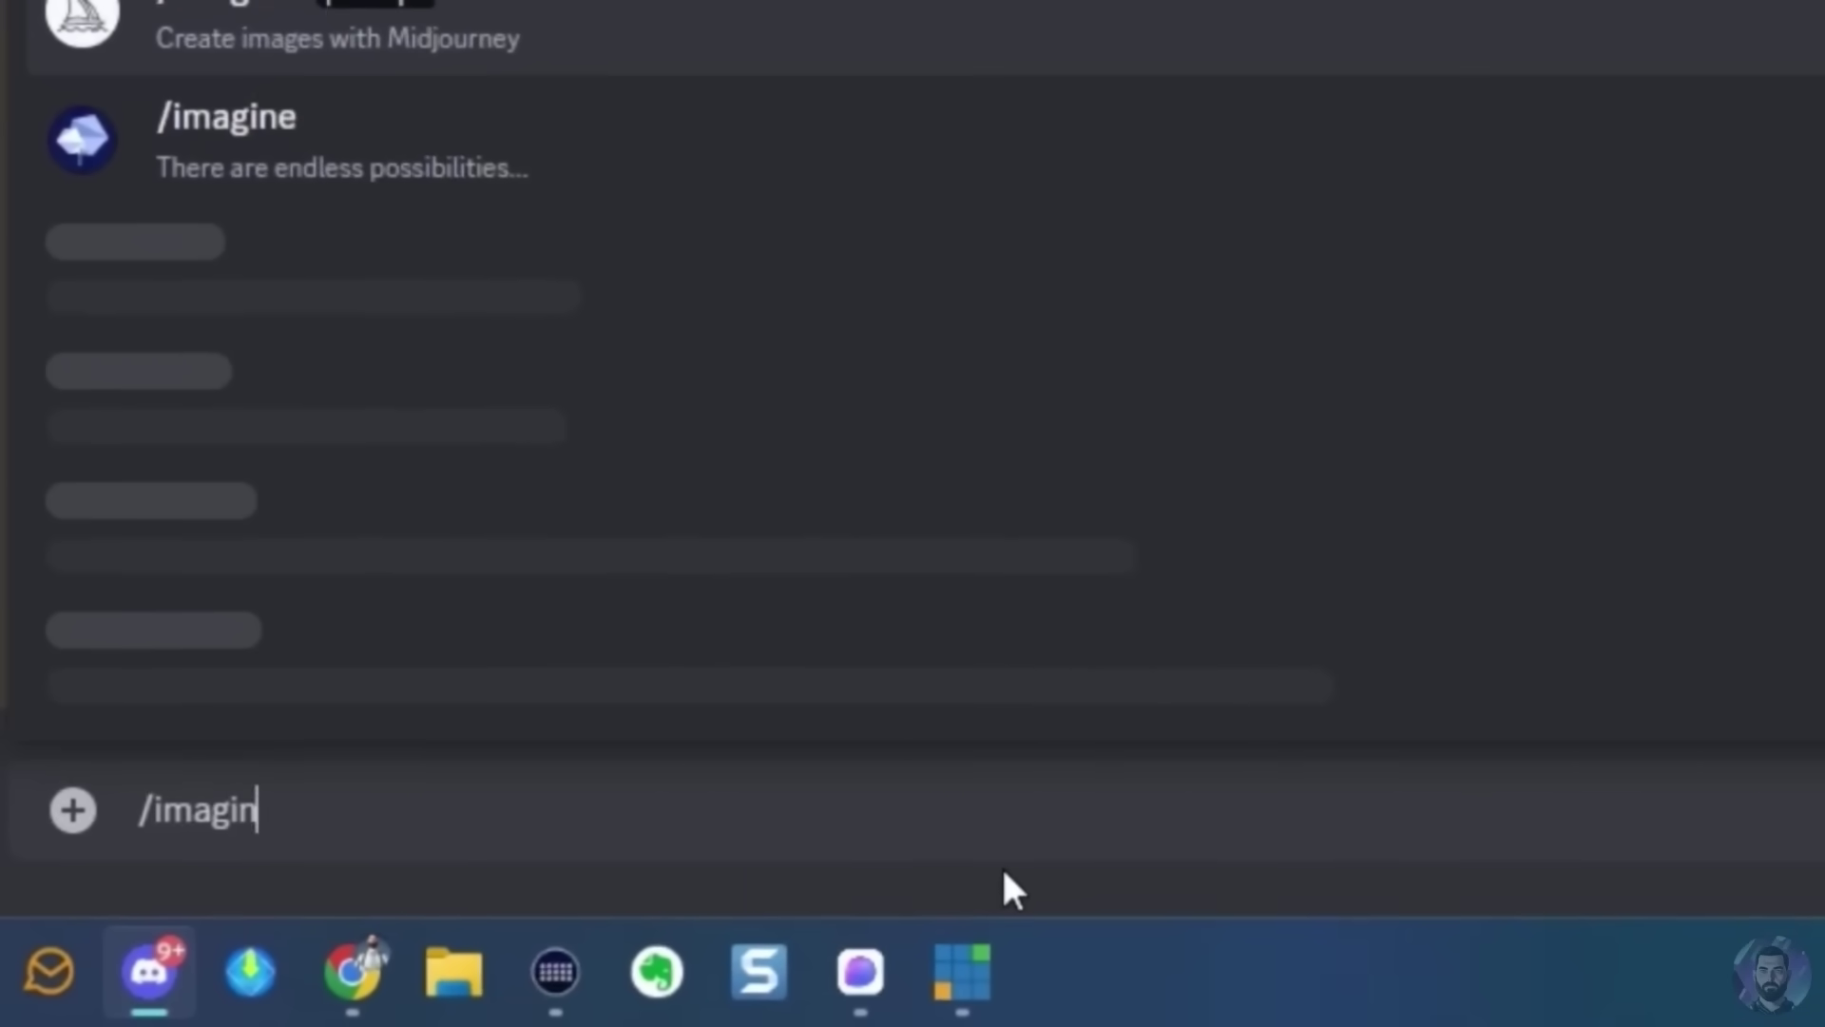
Generate Midjourney images of "a skateboarder skating through an urban landscape using multiple exposure photography --v 5 --ar 16:9"
{"action": "type", "text": "e"}
{"action": "key", "text": "Tab"}
{"action": "type", "text": "a skateboarder skating through"}
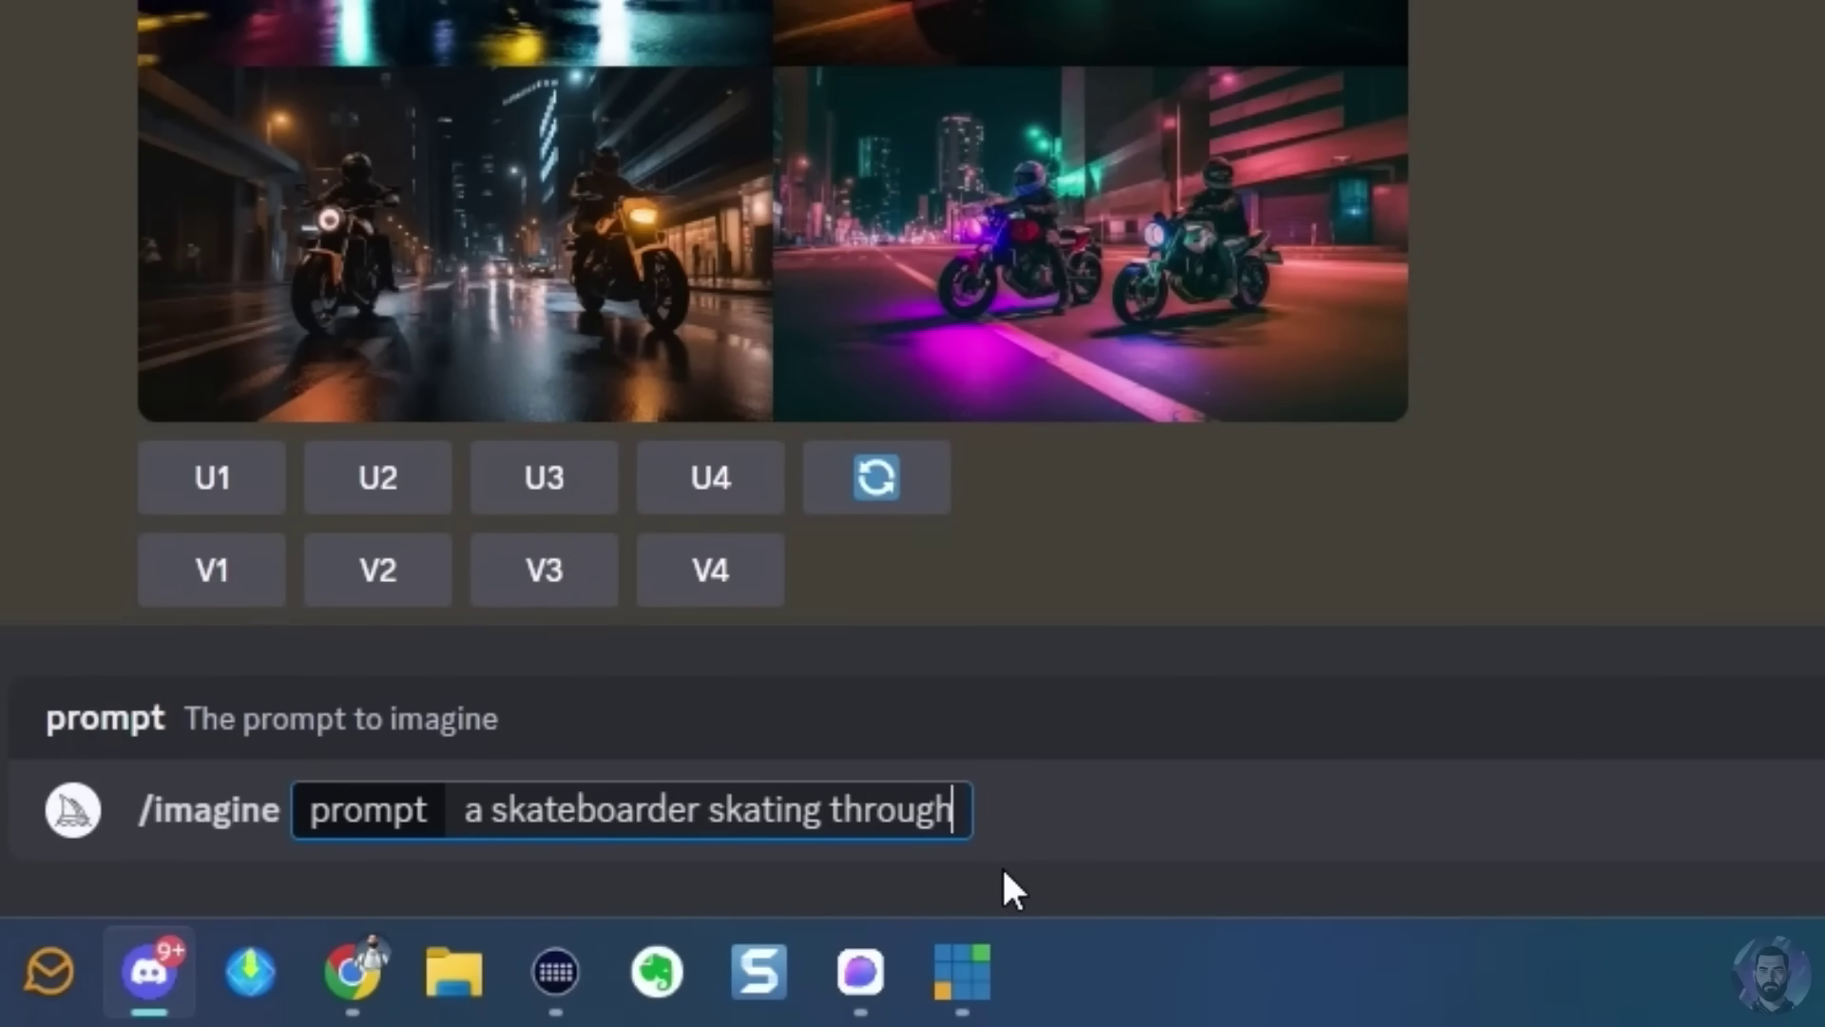
{"action": "type", "text": " an urban landsa"}
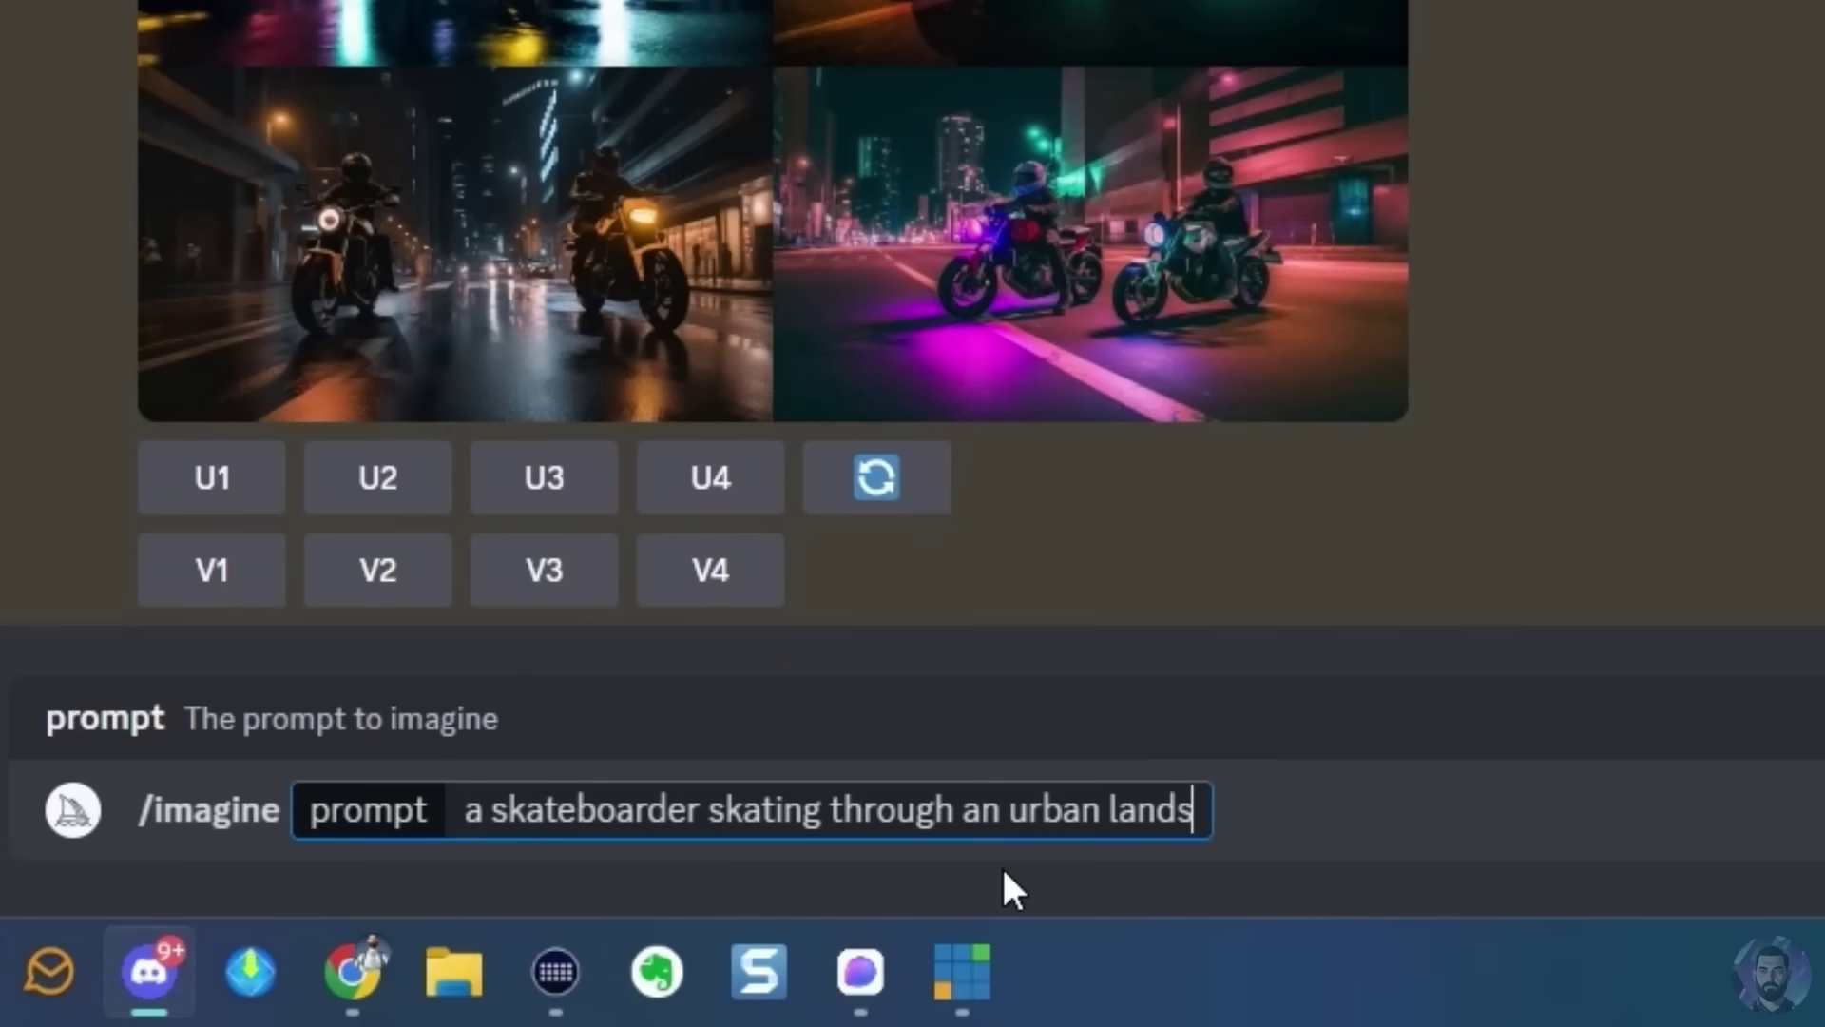
{"action": "type", "text": "cape using"}
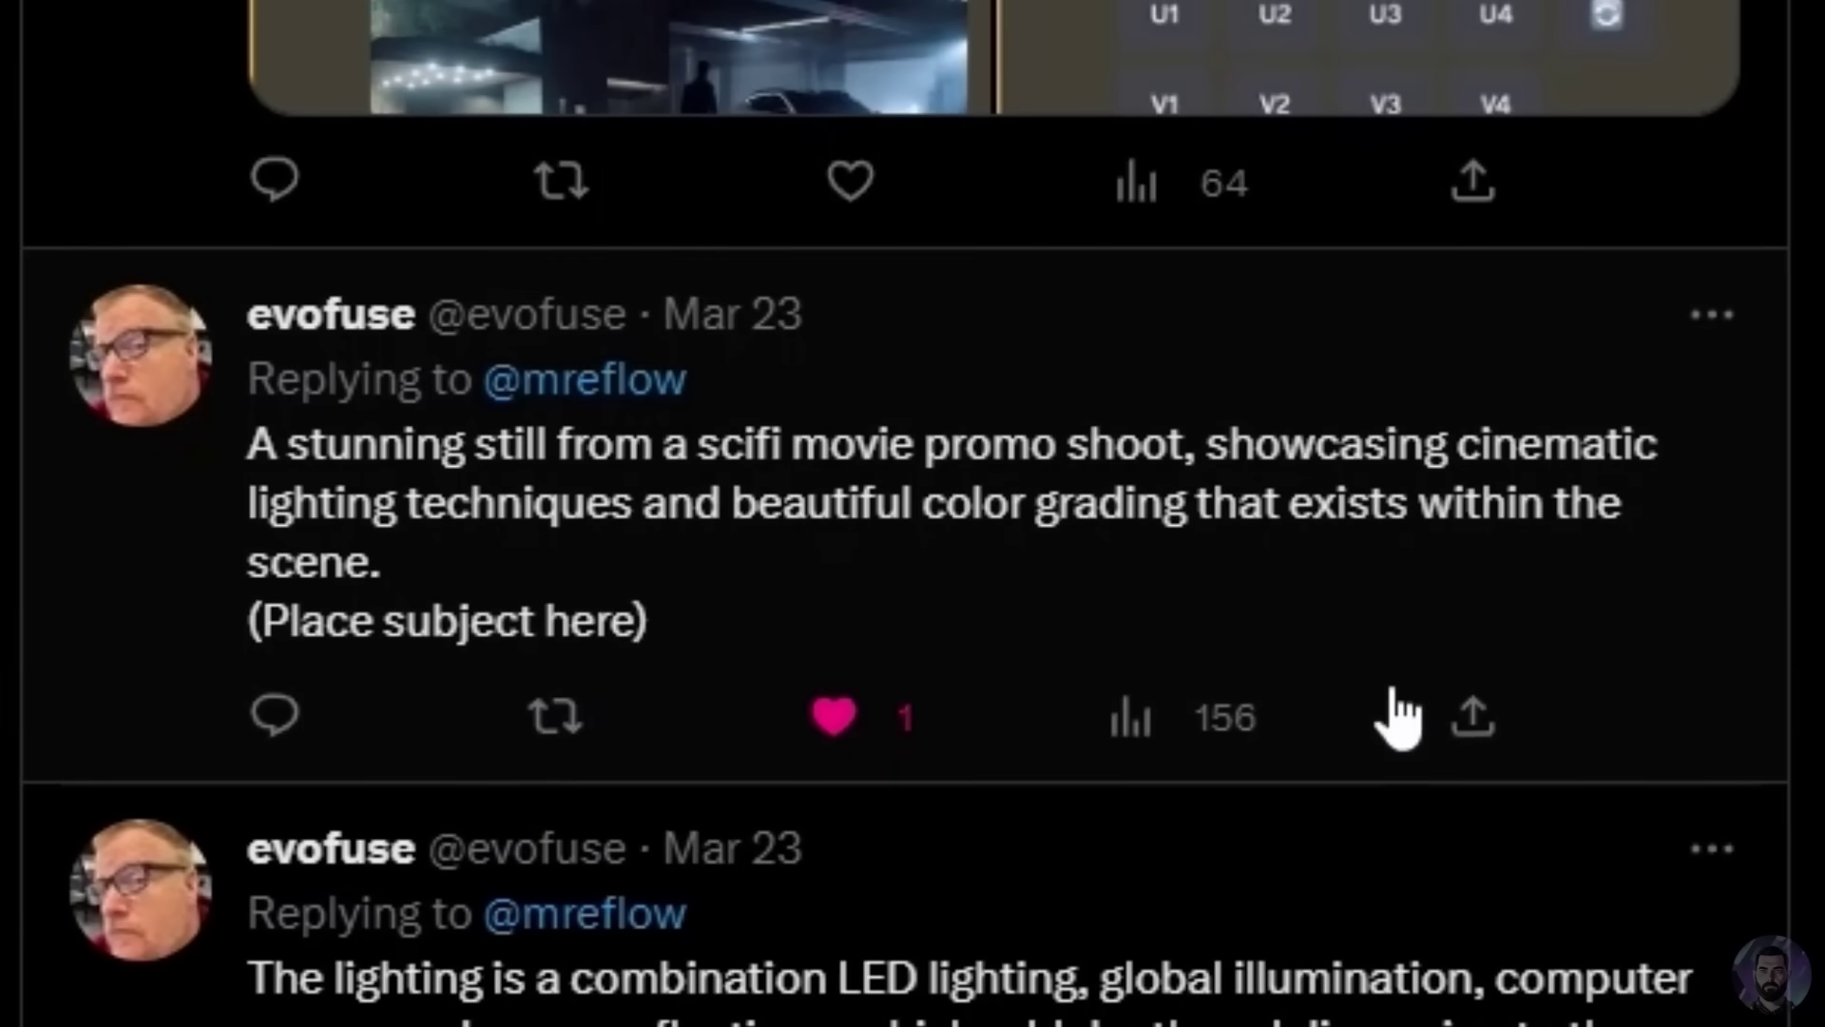
Copy the sci-fi movie promo shoot prompt from the Twitter reply into /imagine and replace "(Place subject here)" with "A giant humanoid robot."
{"action": "left_click_drag", "start_coordinate": [249, 446], "coordinate": [672, 643]}
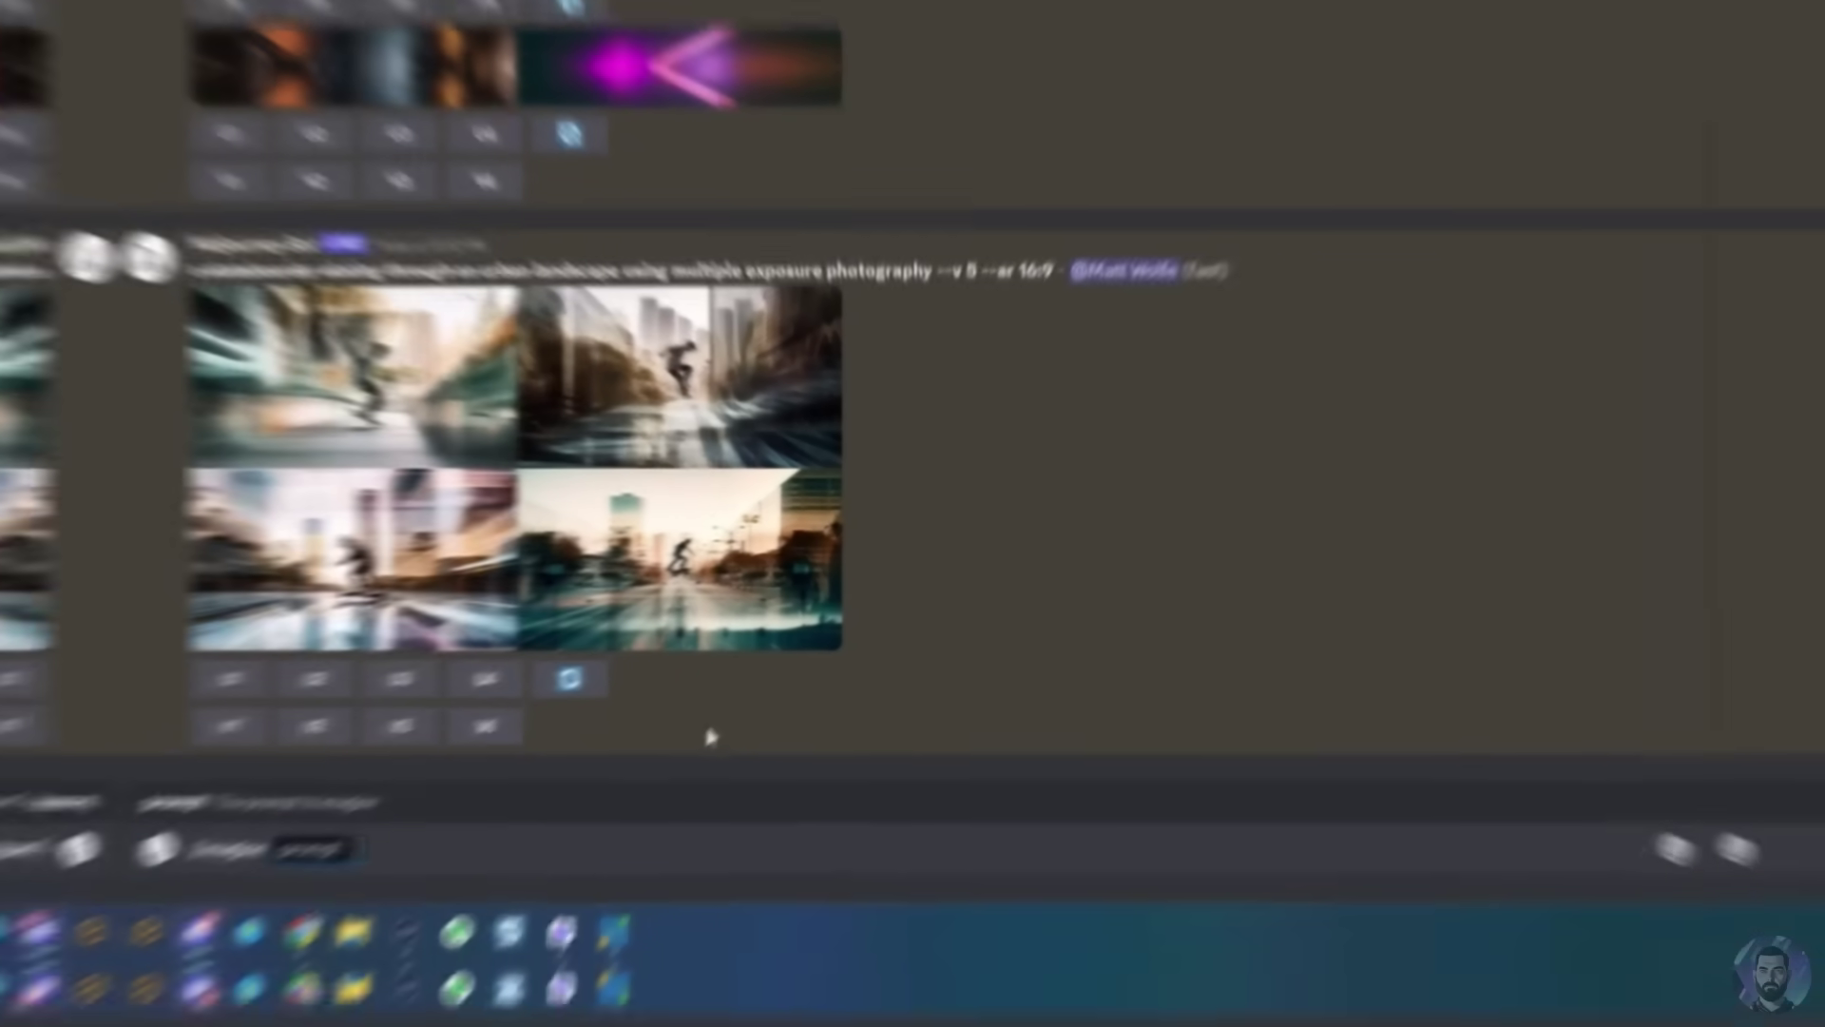
{"action": "type", "text": "A stunning still from a scifi movie promo shoot, showcasing cinematic lighting techniques and beautiful color grading that exists within the scene.  (Place subject here)"}
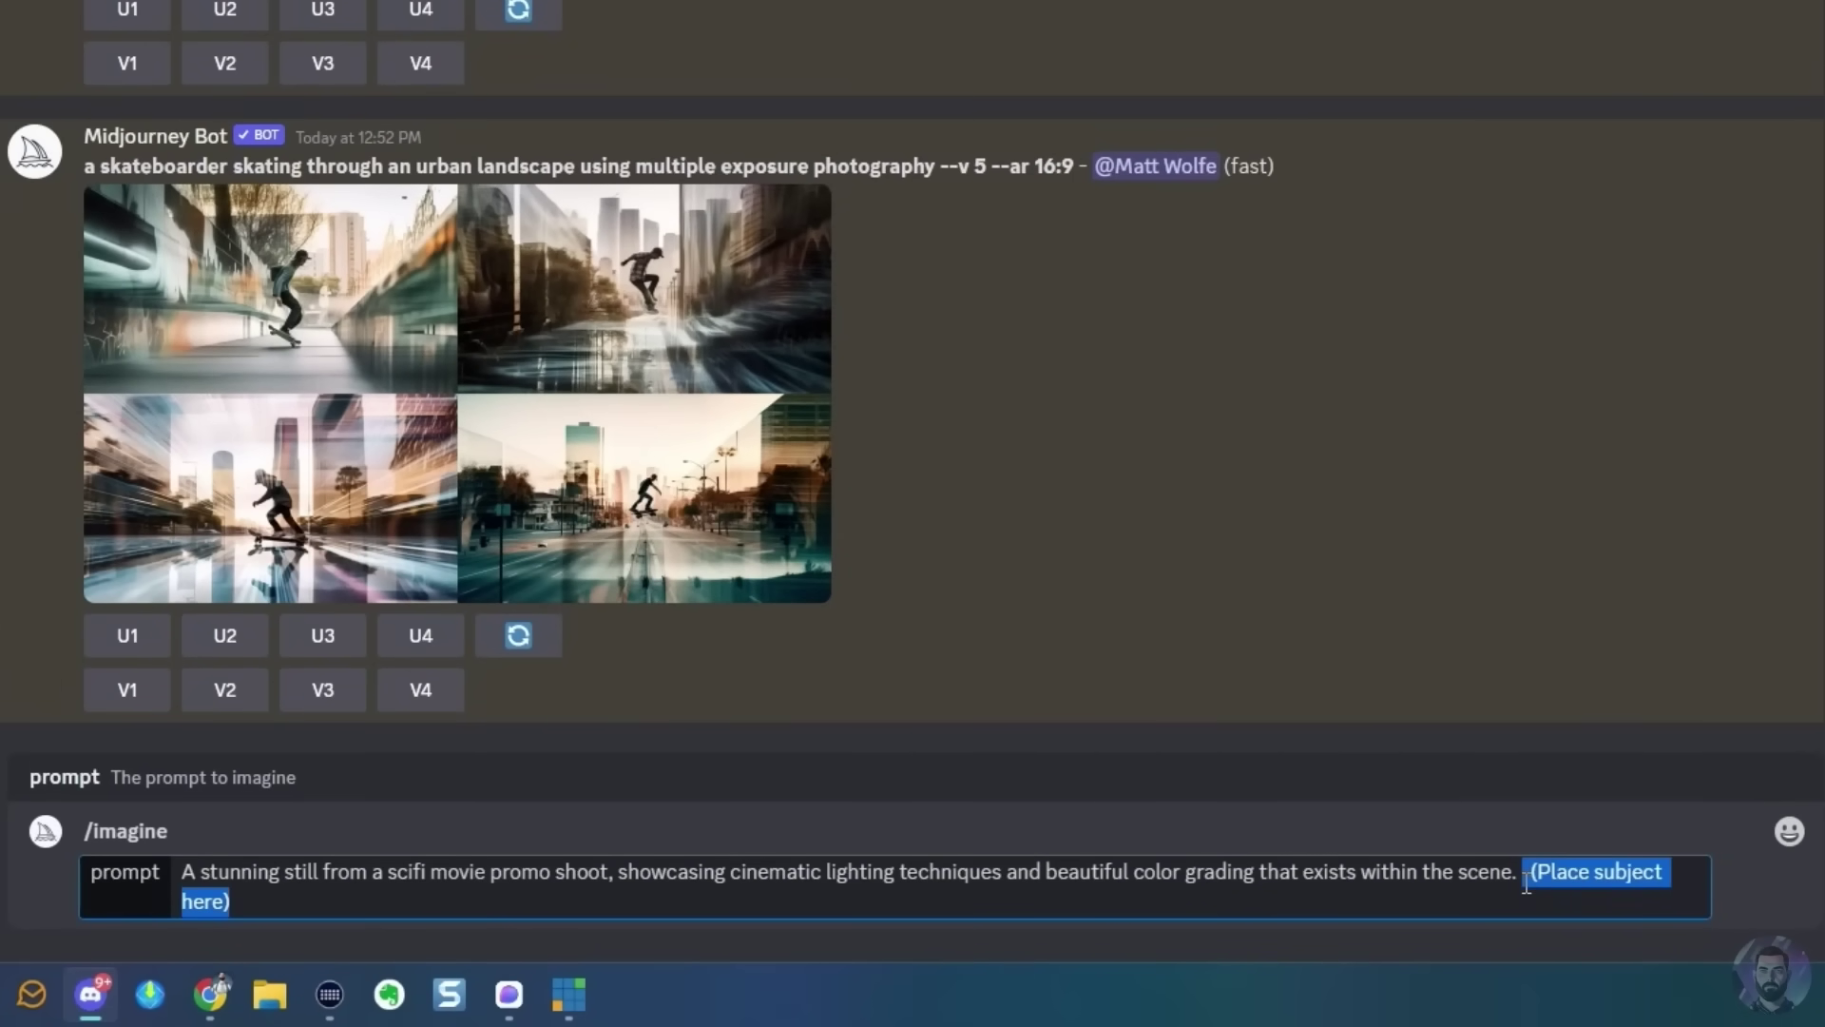
{"action": "key", "text": "BackSpace"}
{"action": "type", "text": "A giant human"}
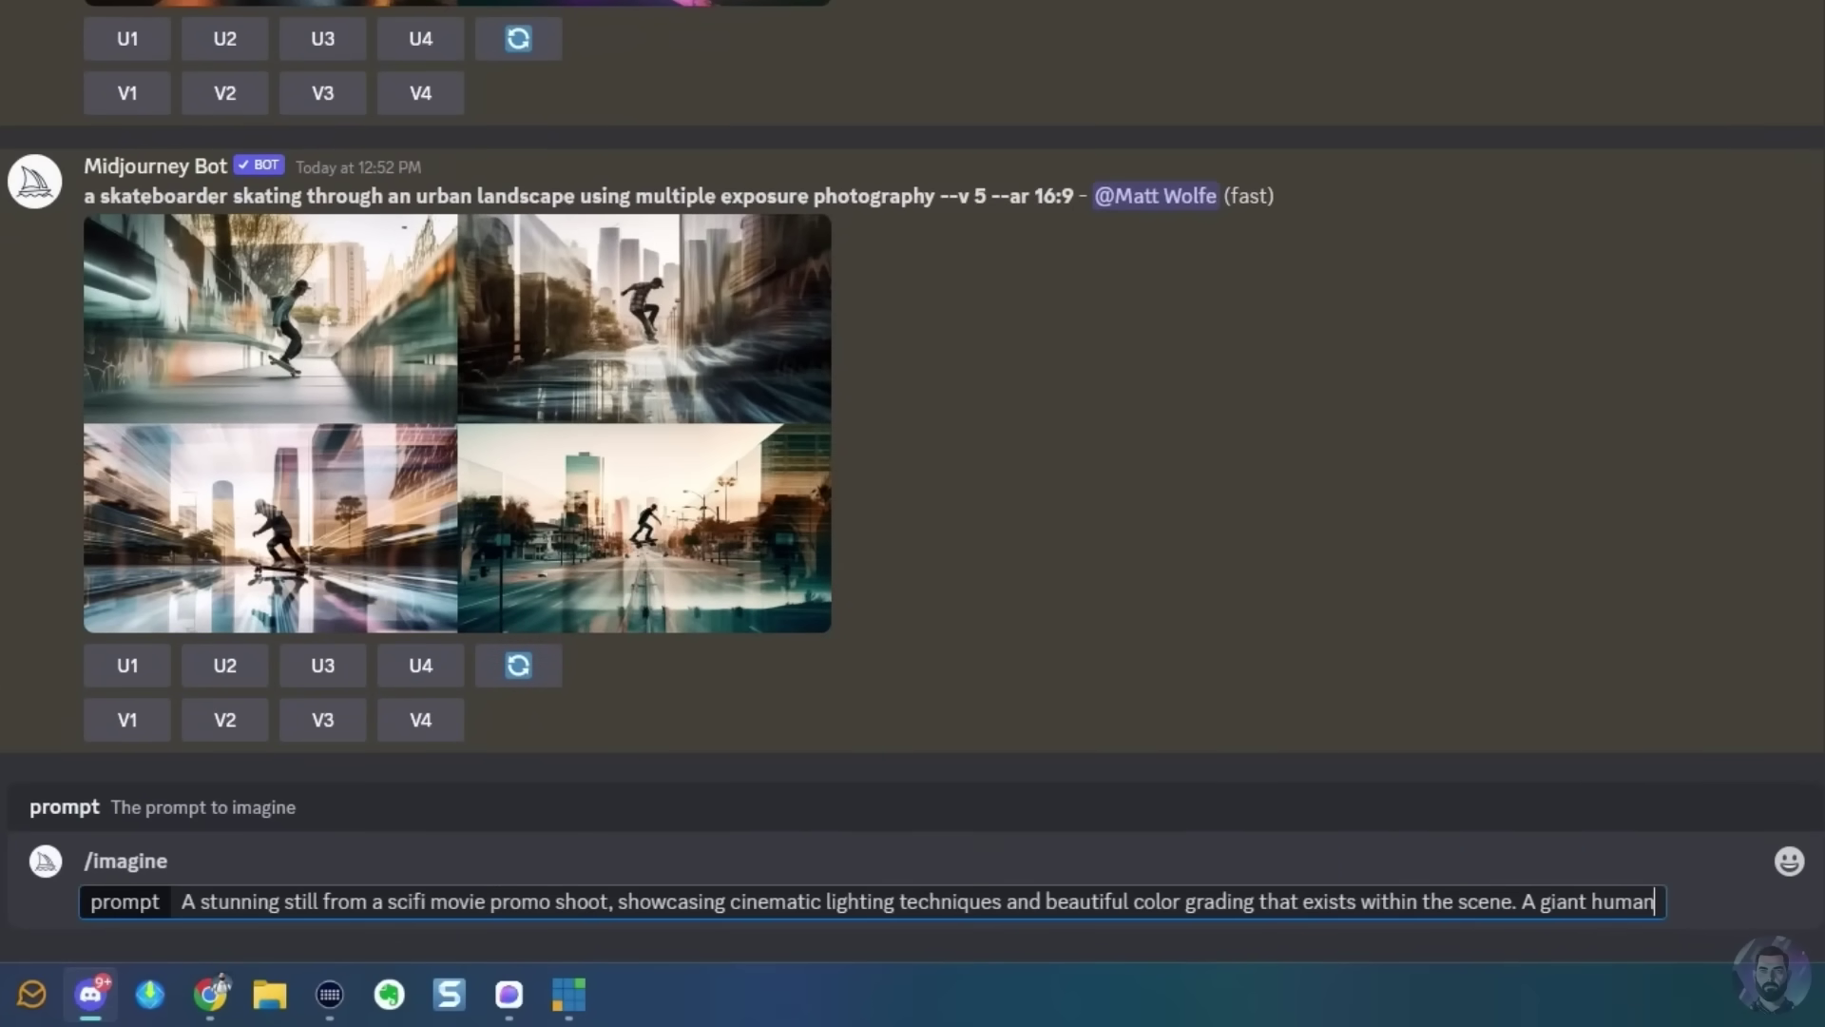
{"action": "type", "text": "oid robot."}
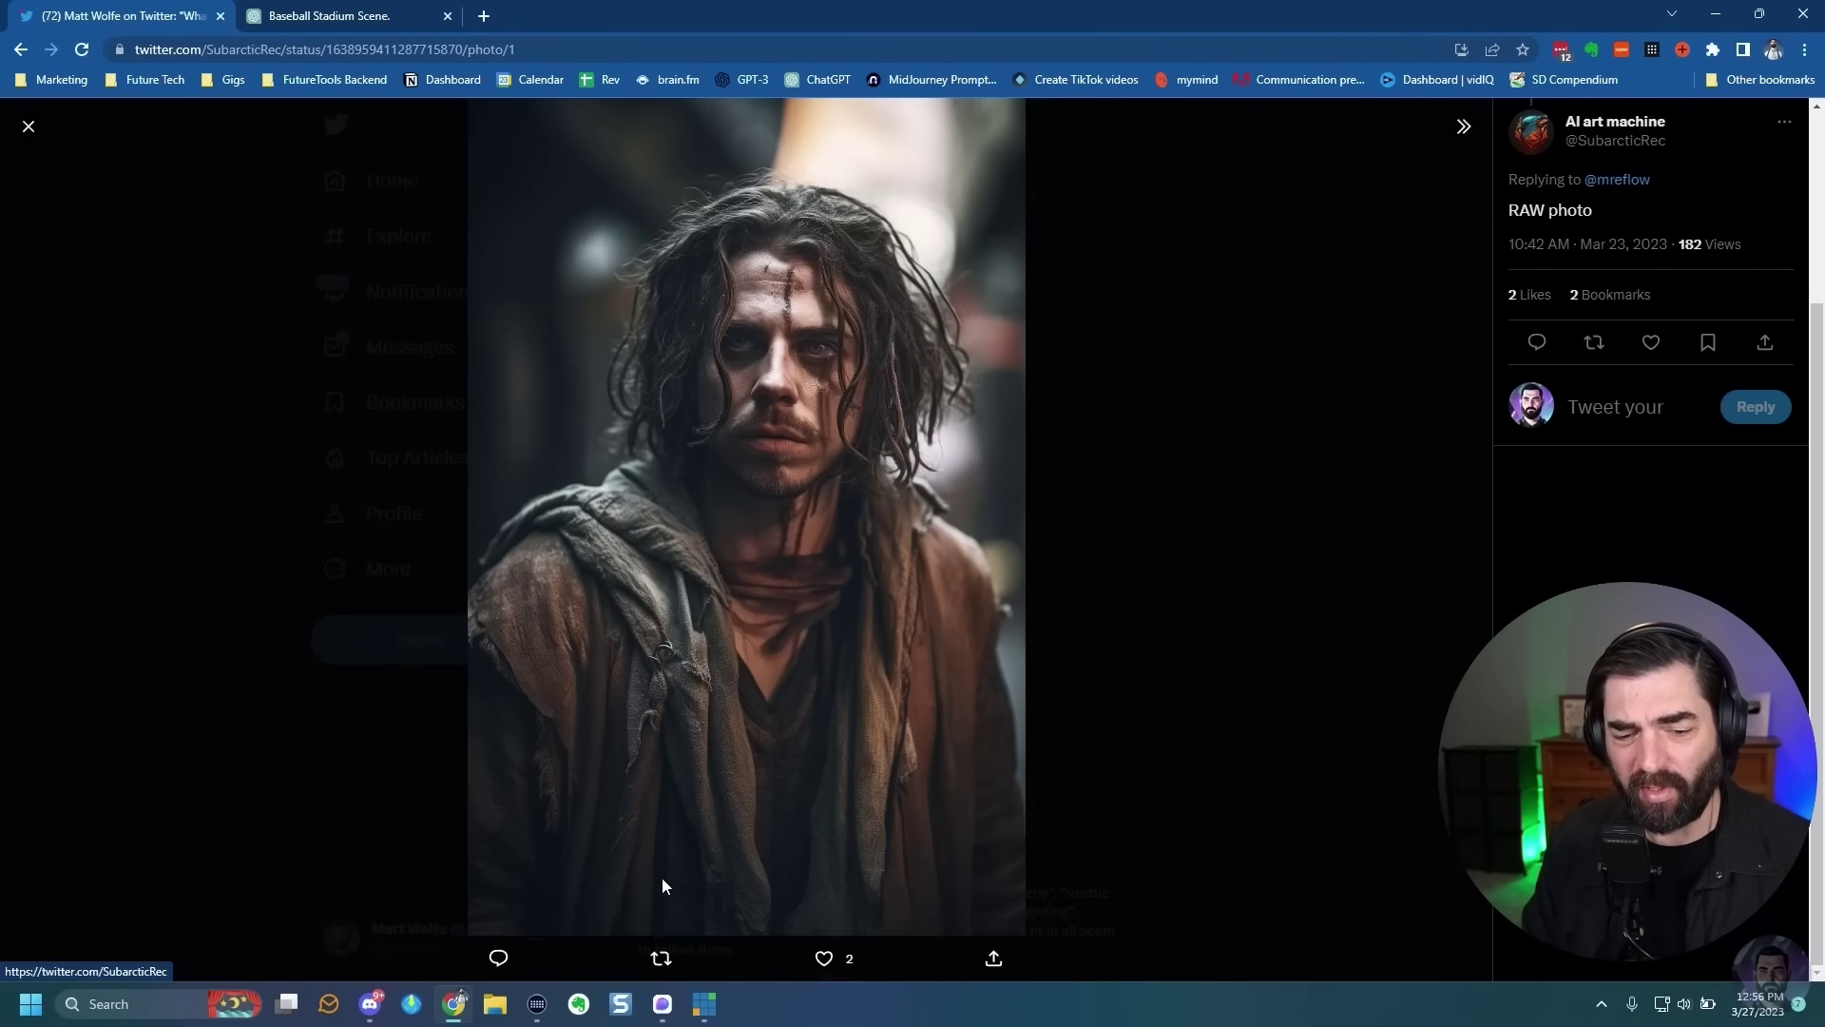
Close the enlarged RAW photo portrait on Twitter and open its image description to read the prompt
{"action": "left_click", "coordinate": [295, 500]}
{"action": "left_click", "coordinate": [663, 723]}
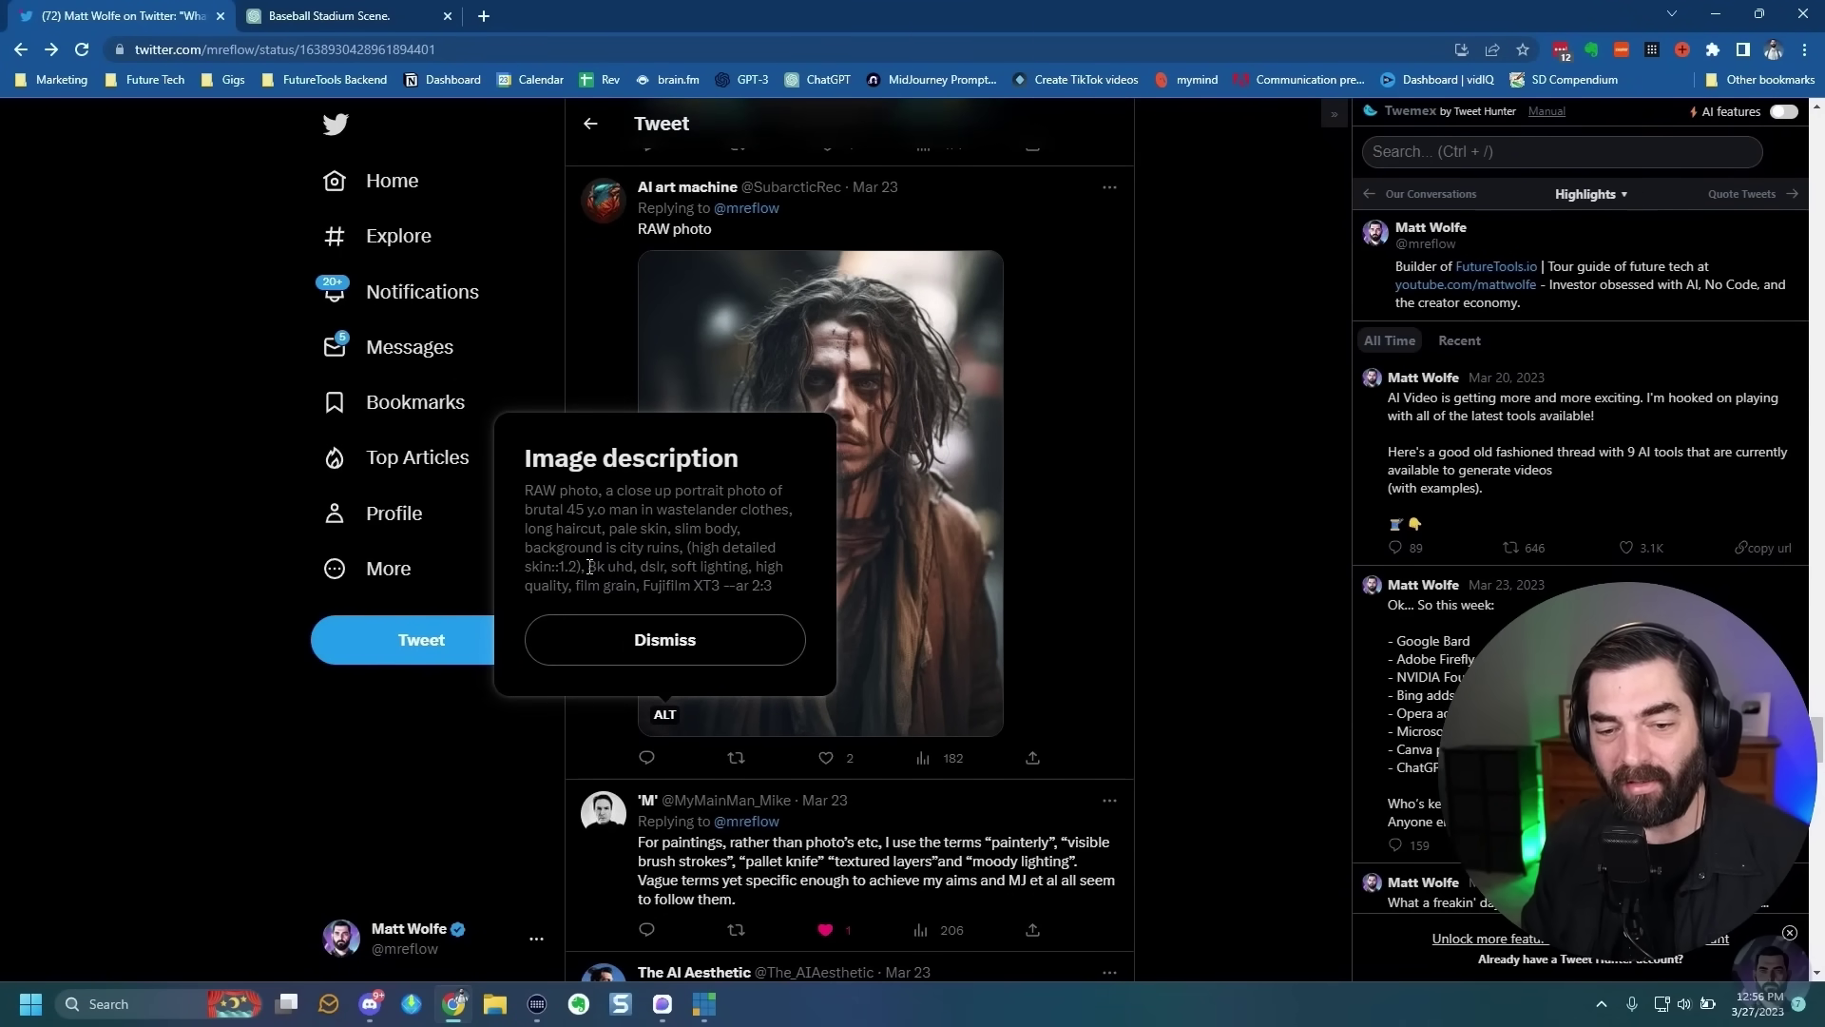
Examine the "8k uhd" wording in the RAW photo's image description, close it, and view the wastelander portrait enlarged
{"action": "left_click_drag", "start_coordinate": [602, 569], "coordinate": [606, 568]}
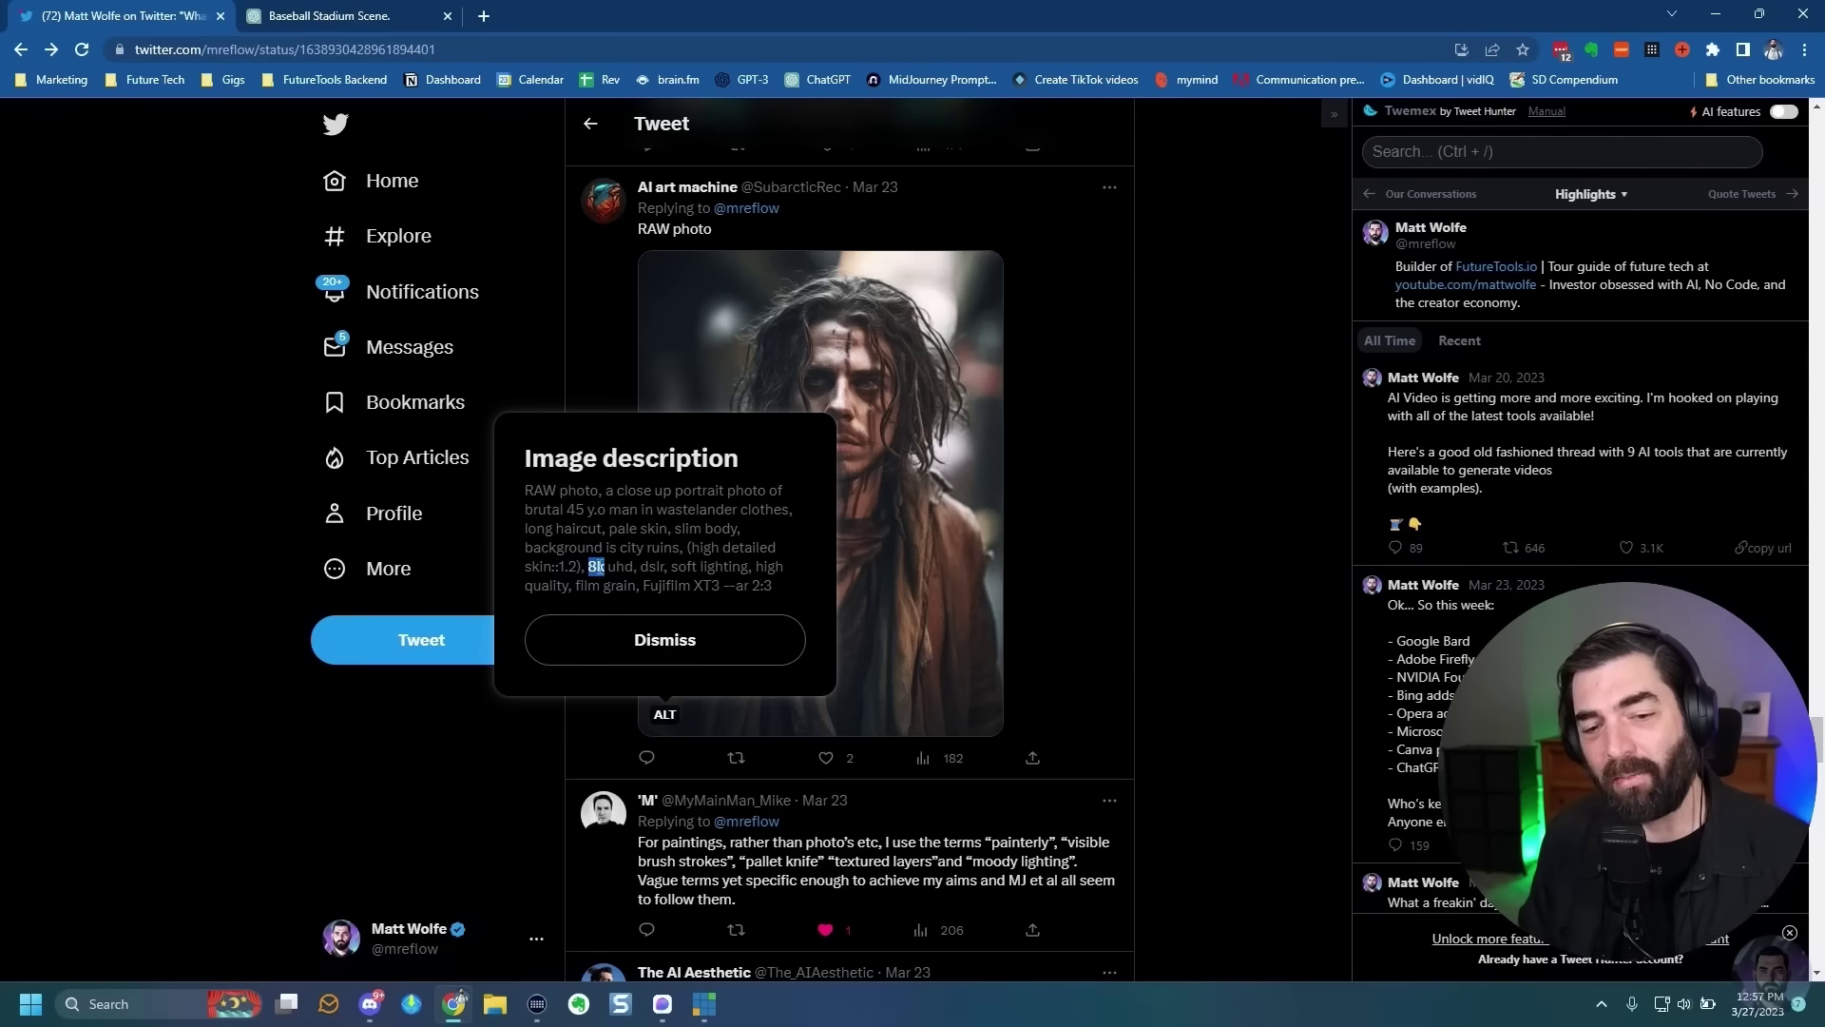
{"action": "left_click", "coordinate": [1263, 441]}
{"action": "left_click", "coordinate": [993, 580]}
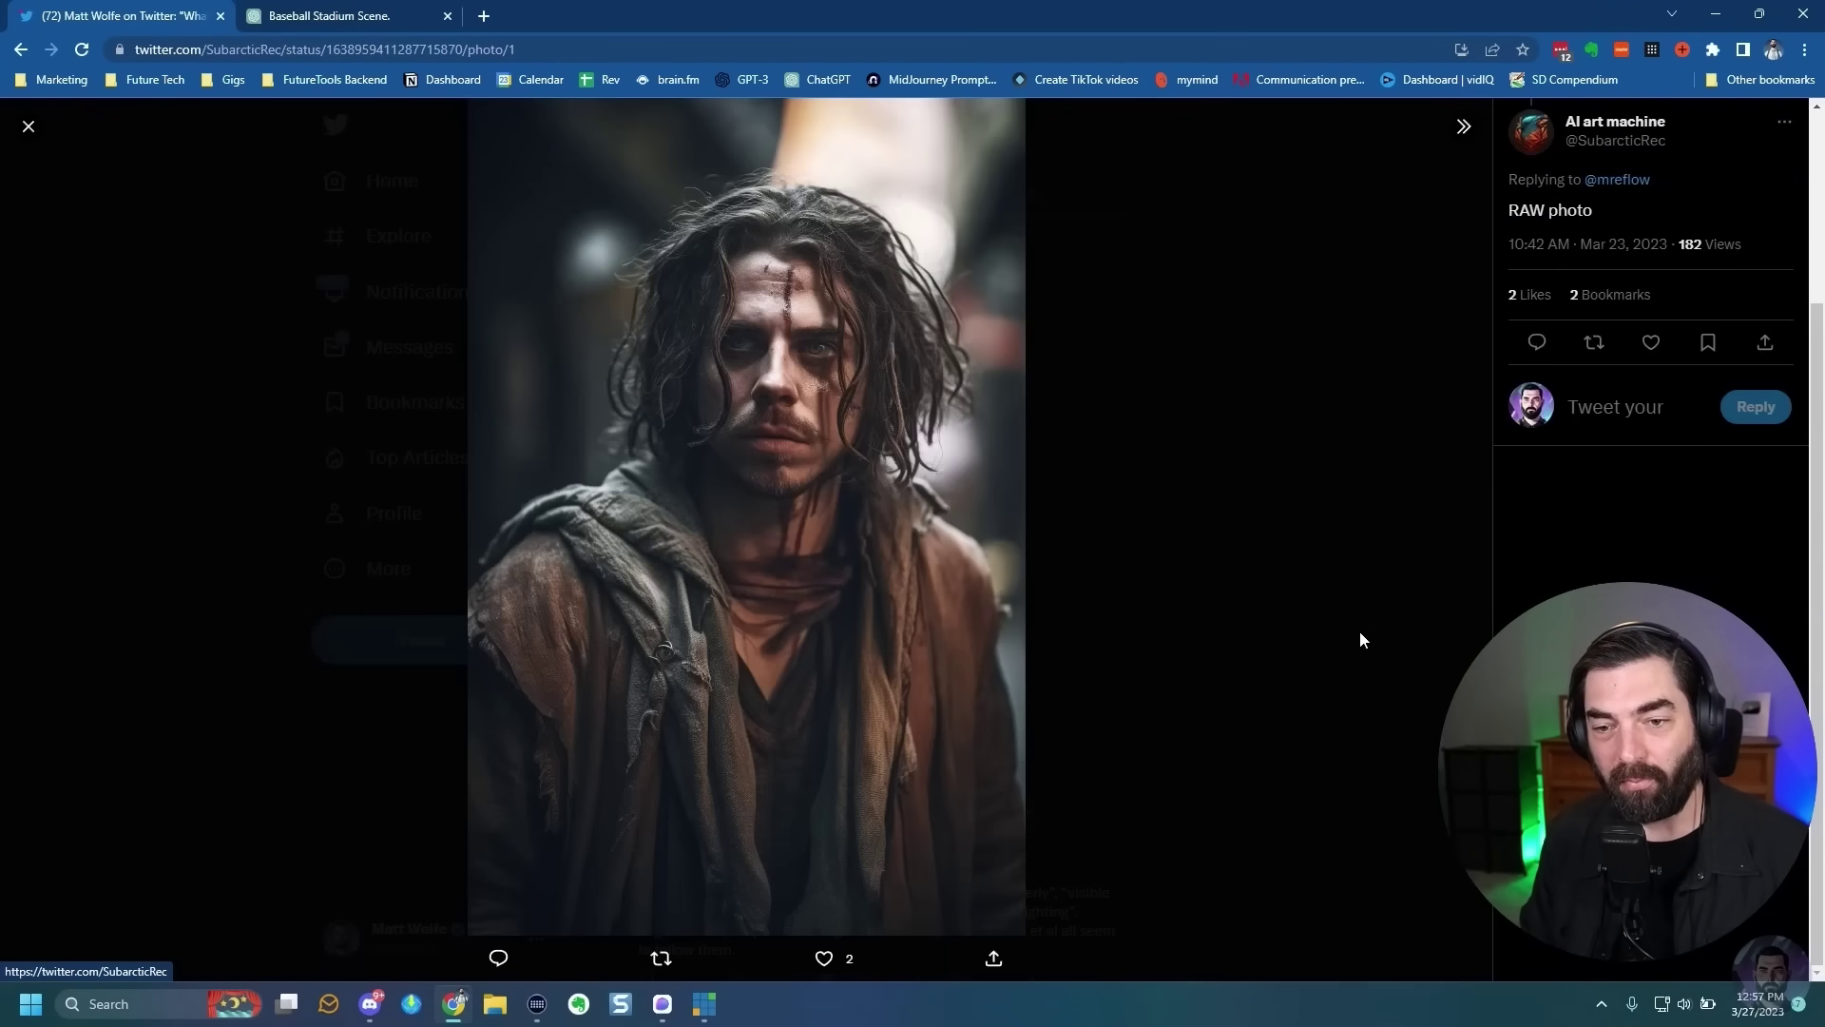
{"action": "left_click", "coordinate": [1152, 570]}
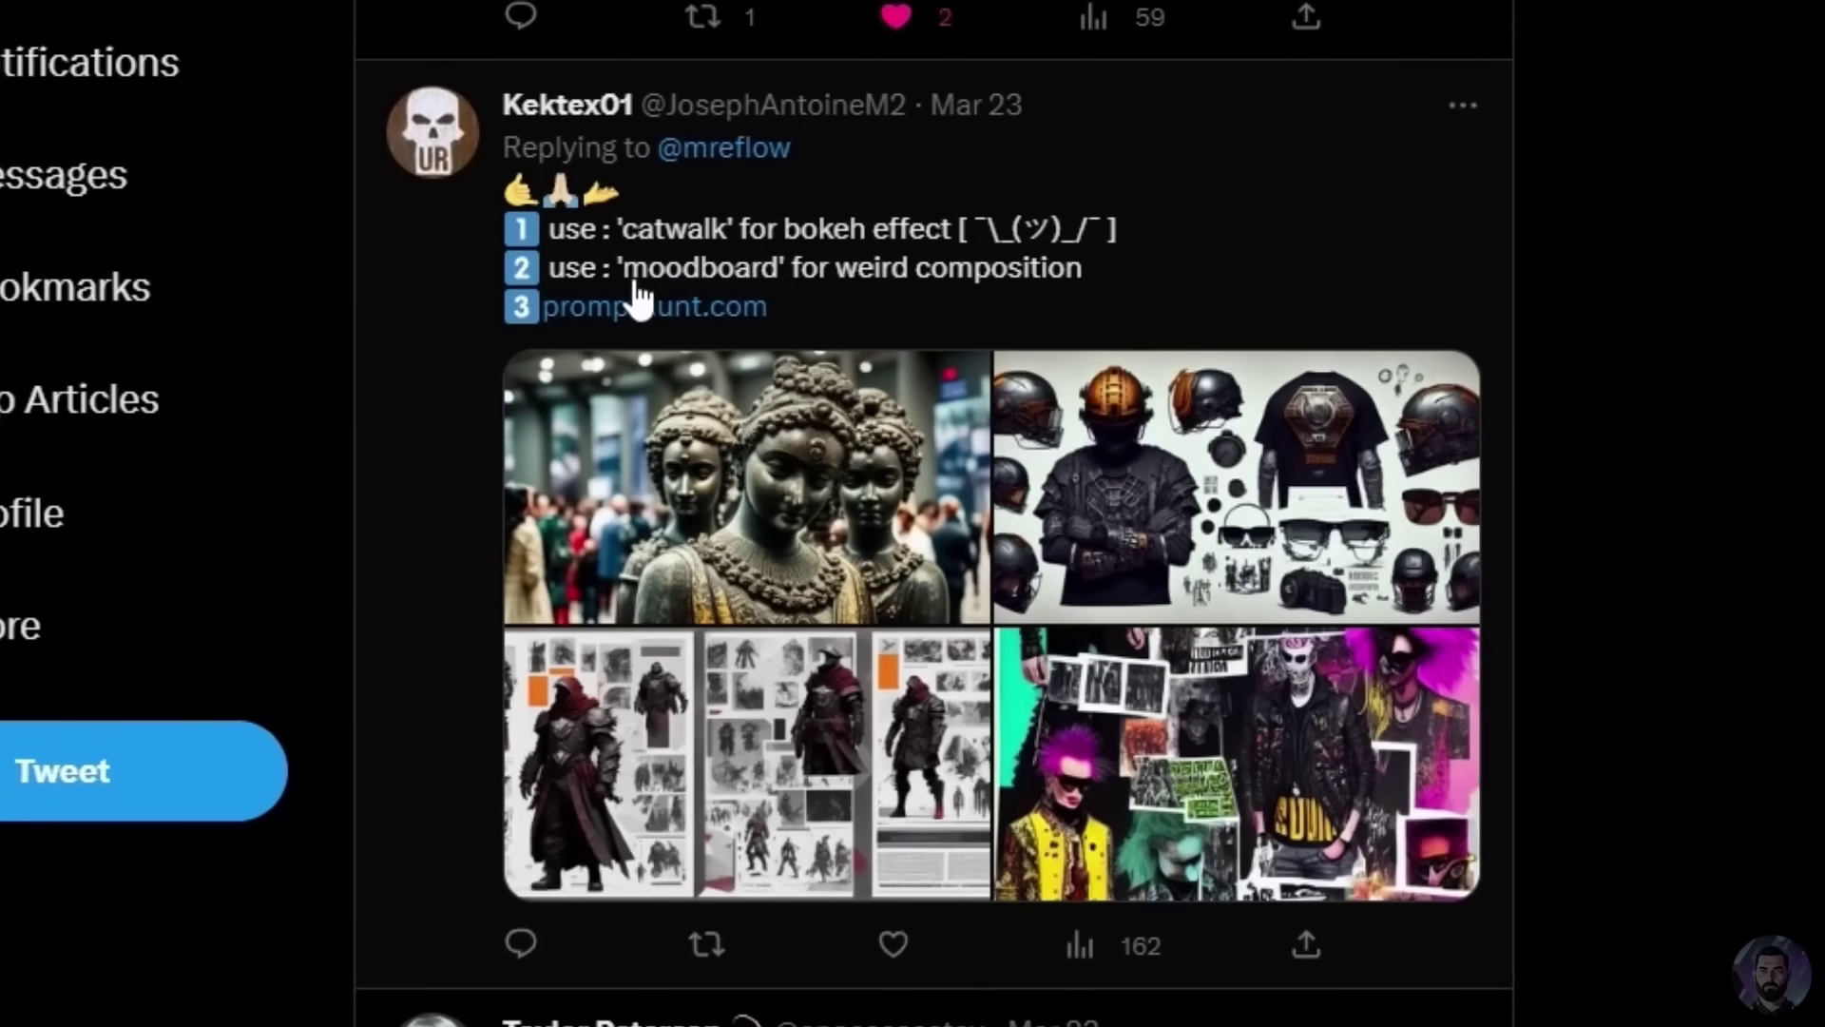
Pick out the "moodboard" tip in the Twitter reply and generate "a moodboard --v 5 --ar 16:9" with Midjourney in Discord
{"action": "left_click_drag", "start_coordinate": [633, 280], "coordinate": [778, 272]}
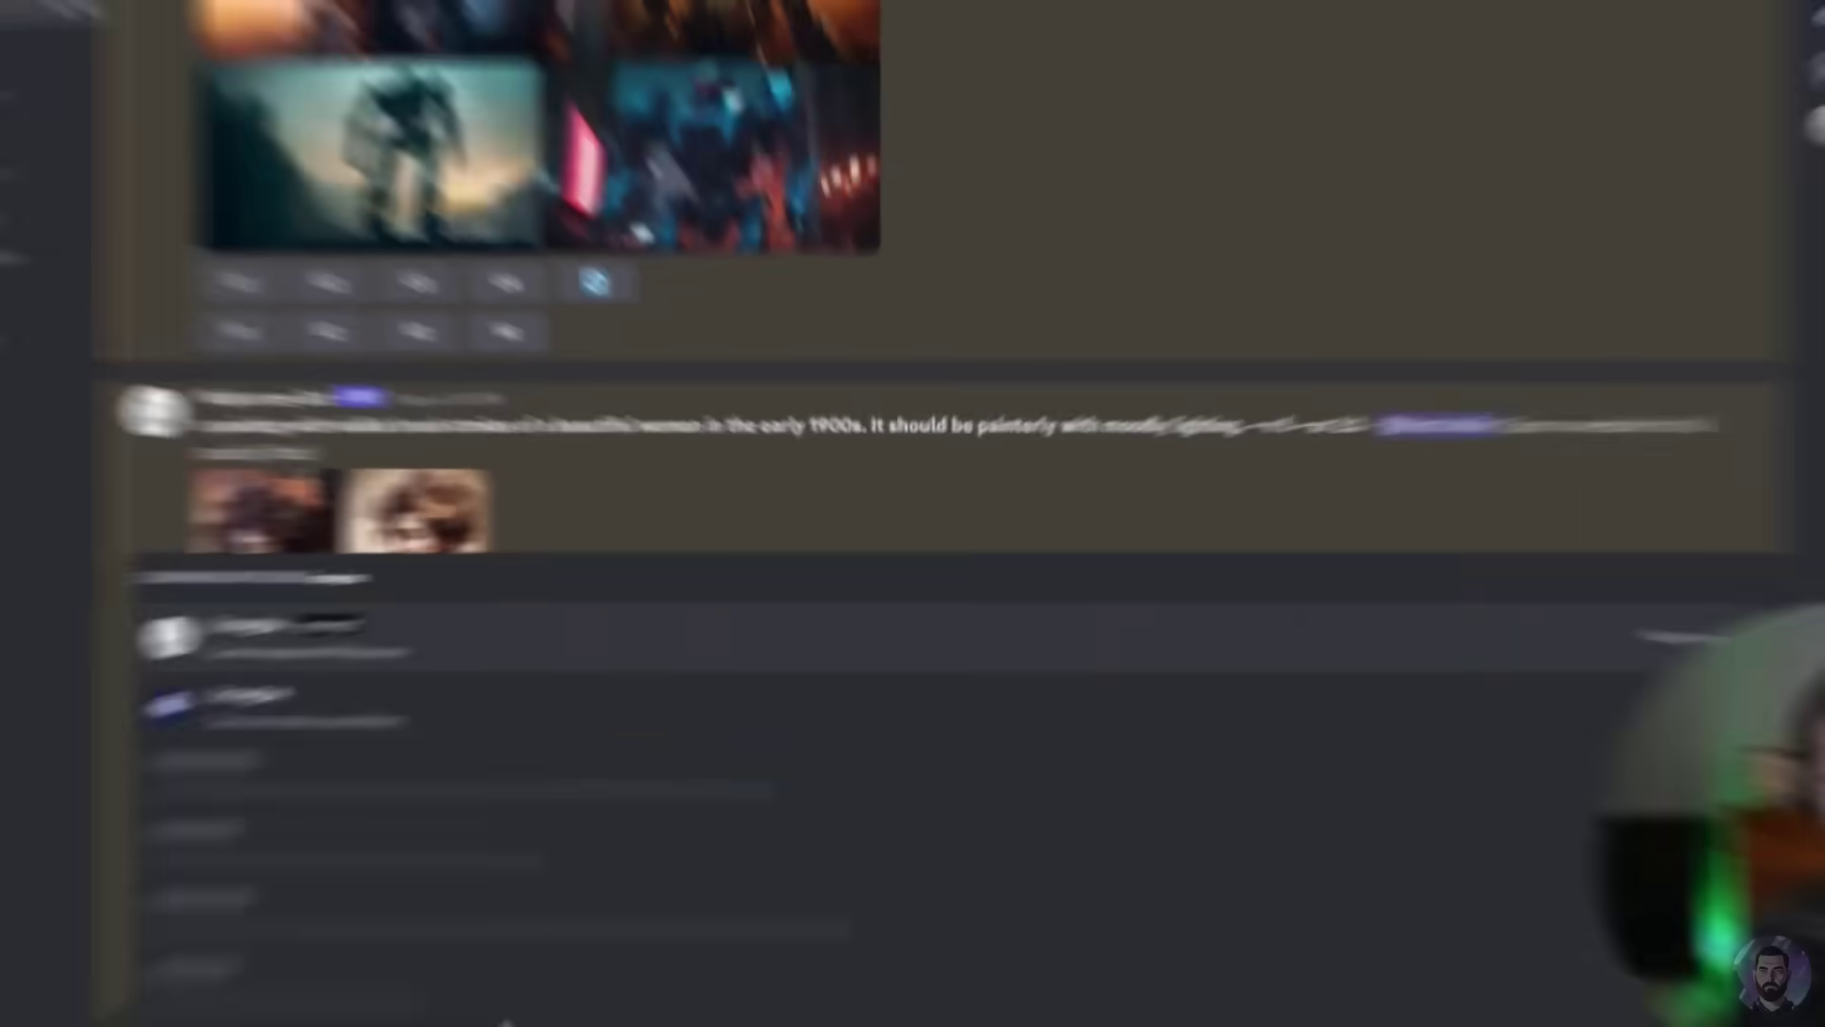
{"action": "type", "text": "a mo"}
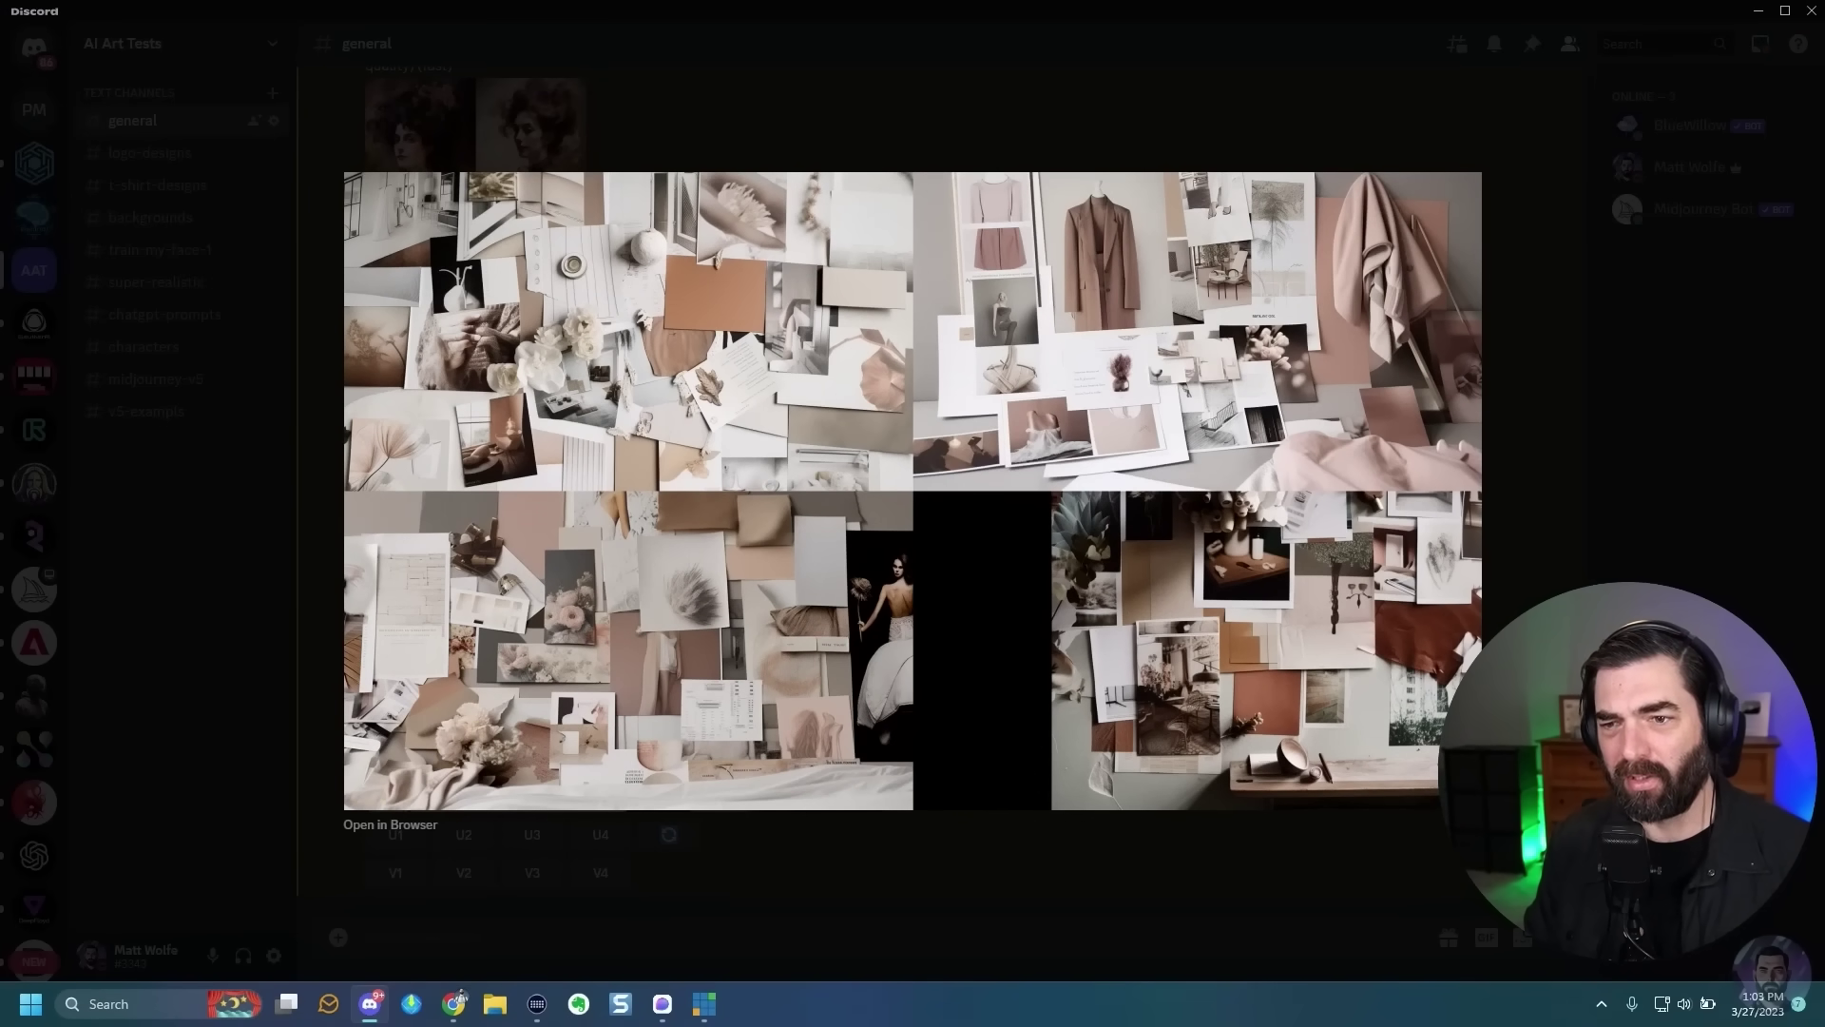
Generate Midjourney images of "a moodboard focused on video game culture and energy drinks --ar 16:9 --v 5"
{"action": "left_click", "coordinate": [672, 933]}
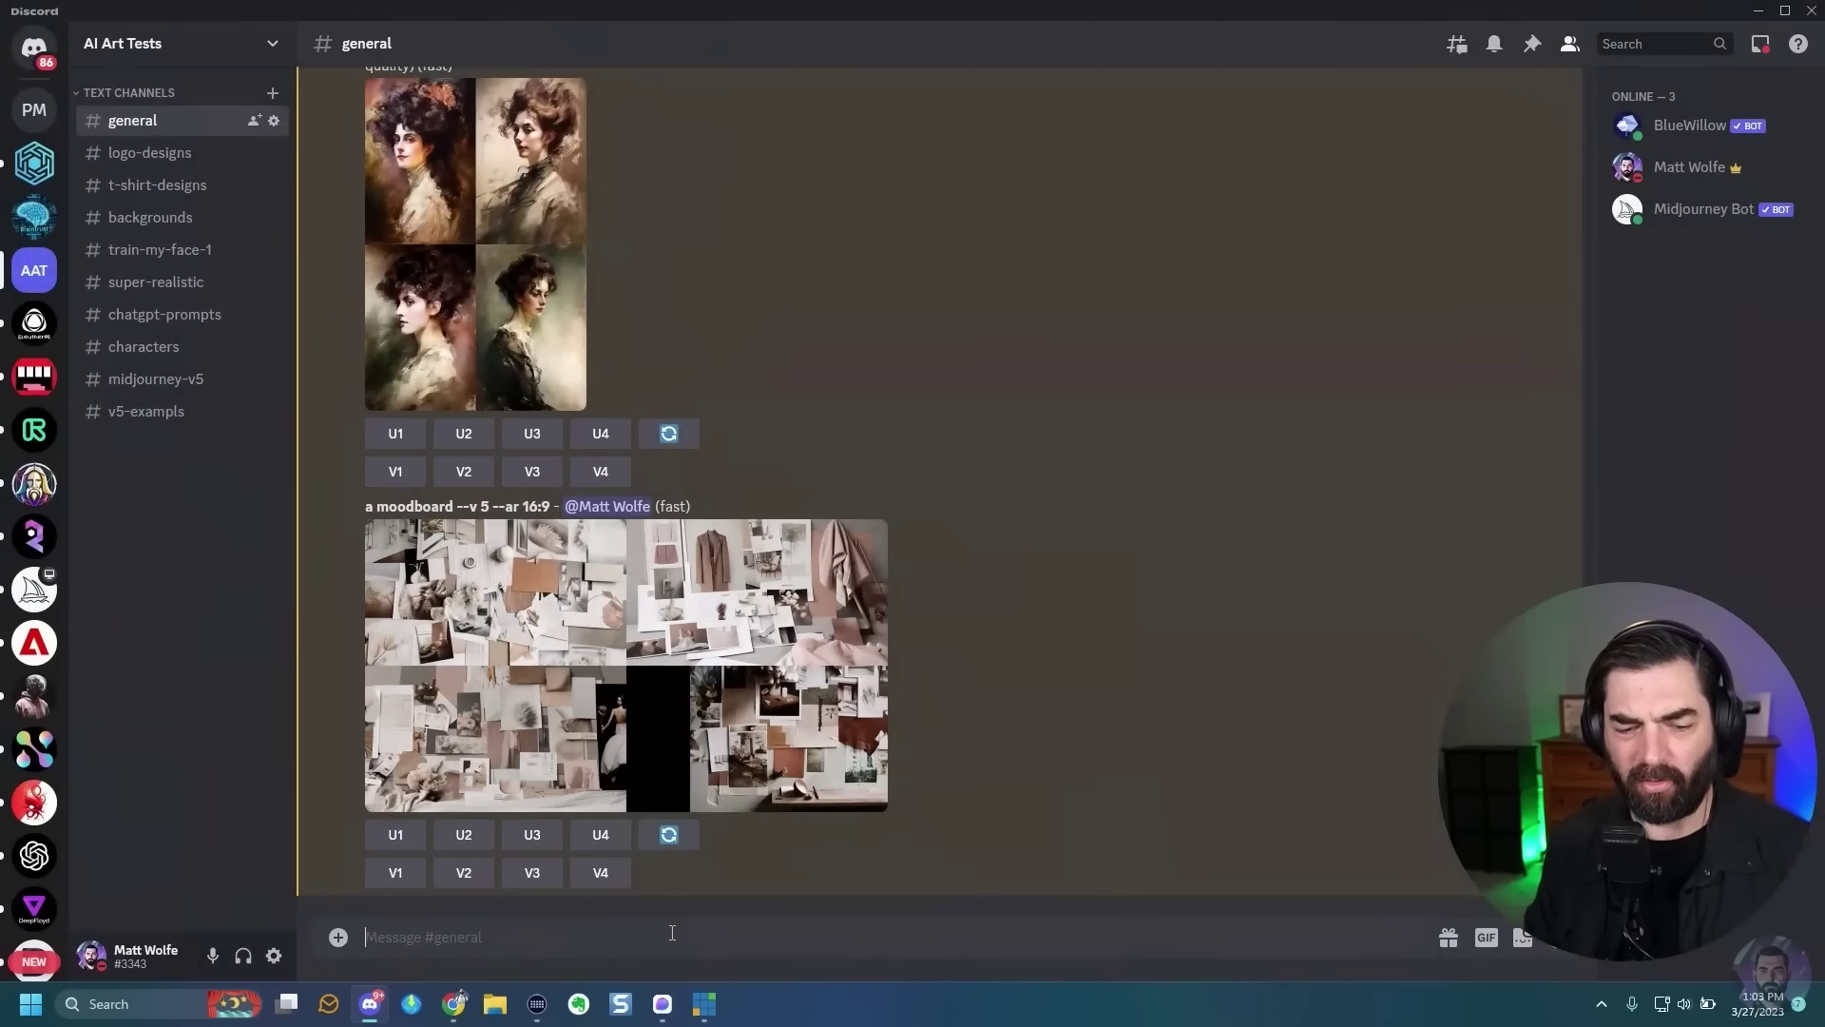
{"action": "type", "text": "/imagine"}
{"action": "key", "text": "Tab"}
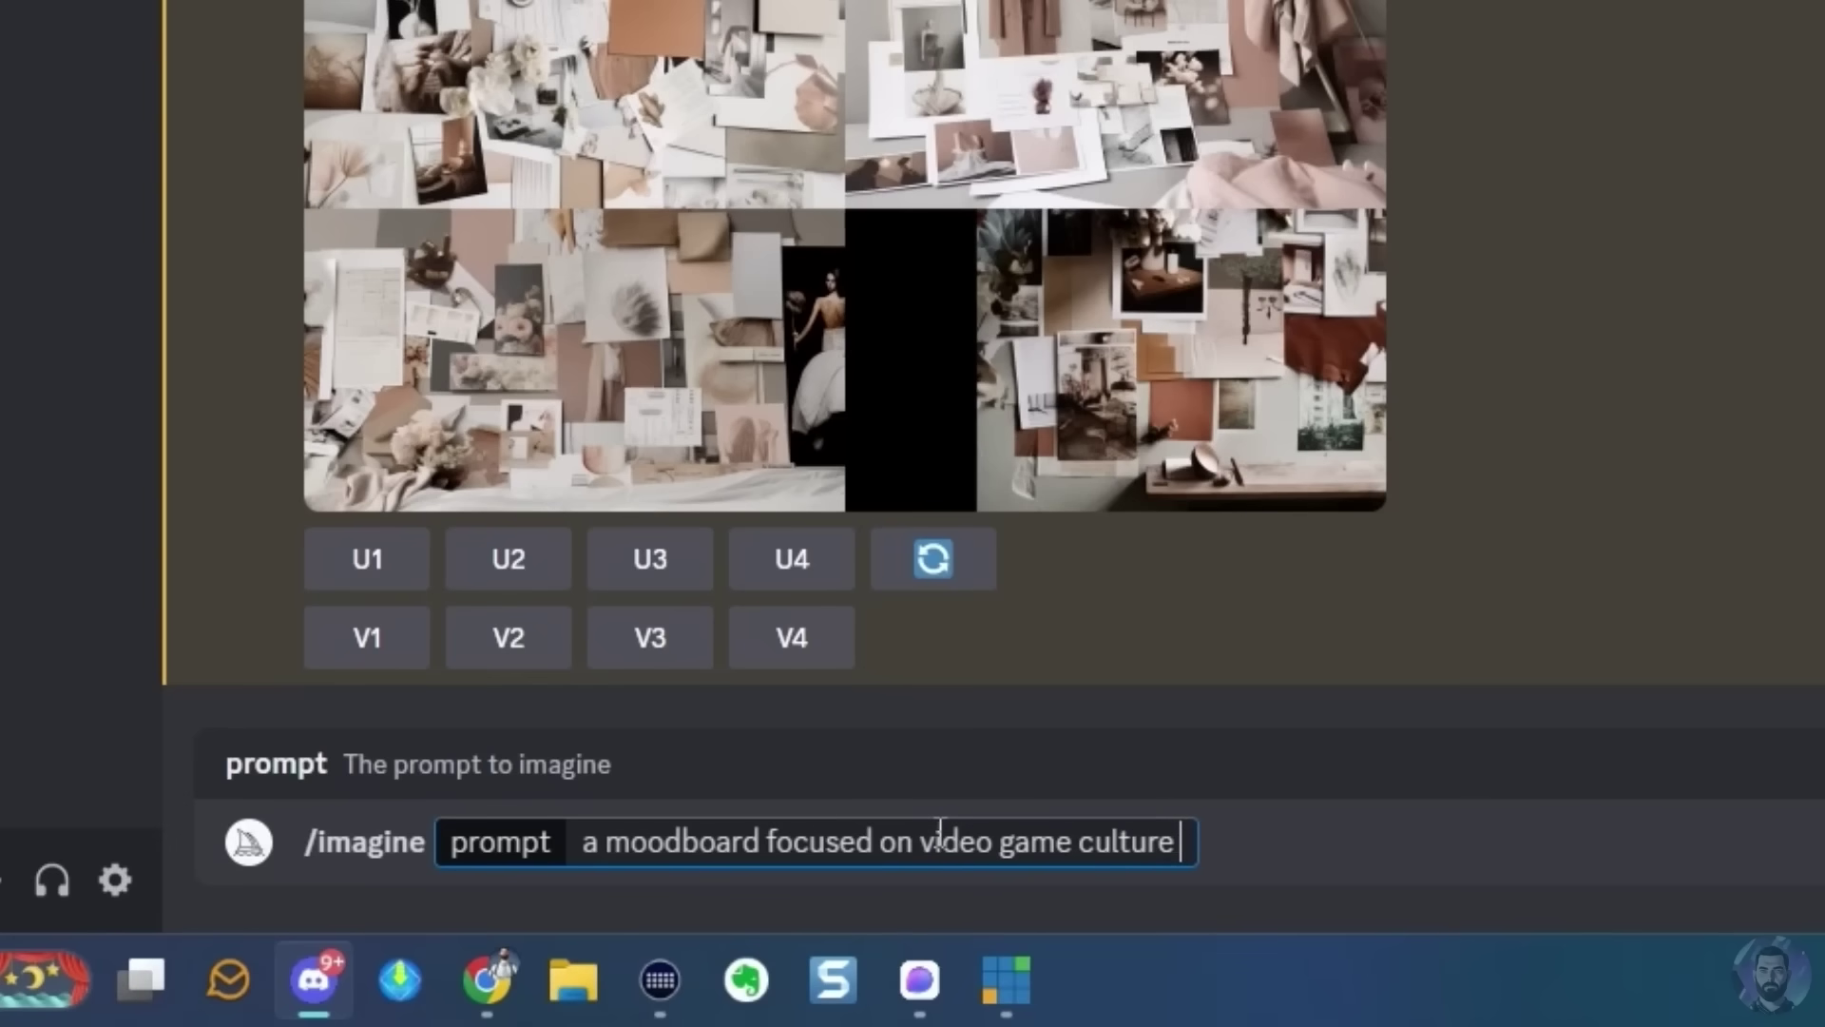
{"action": "type", "text": "ks"}
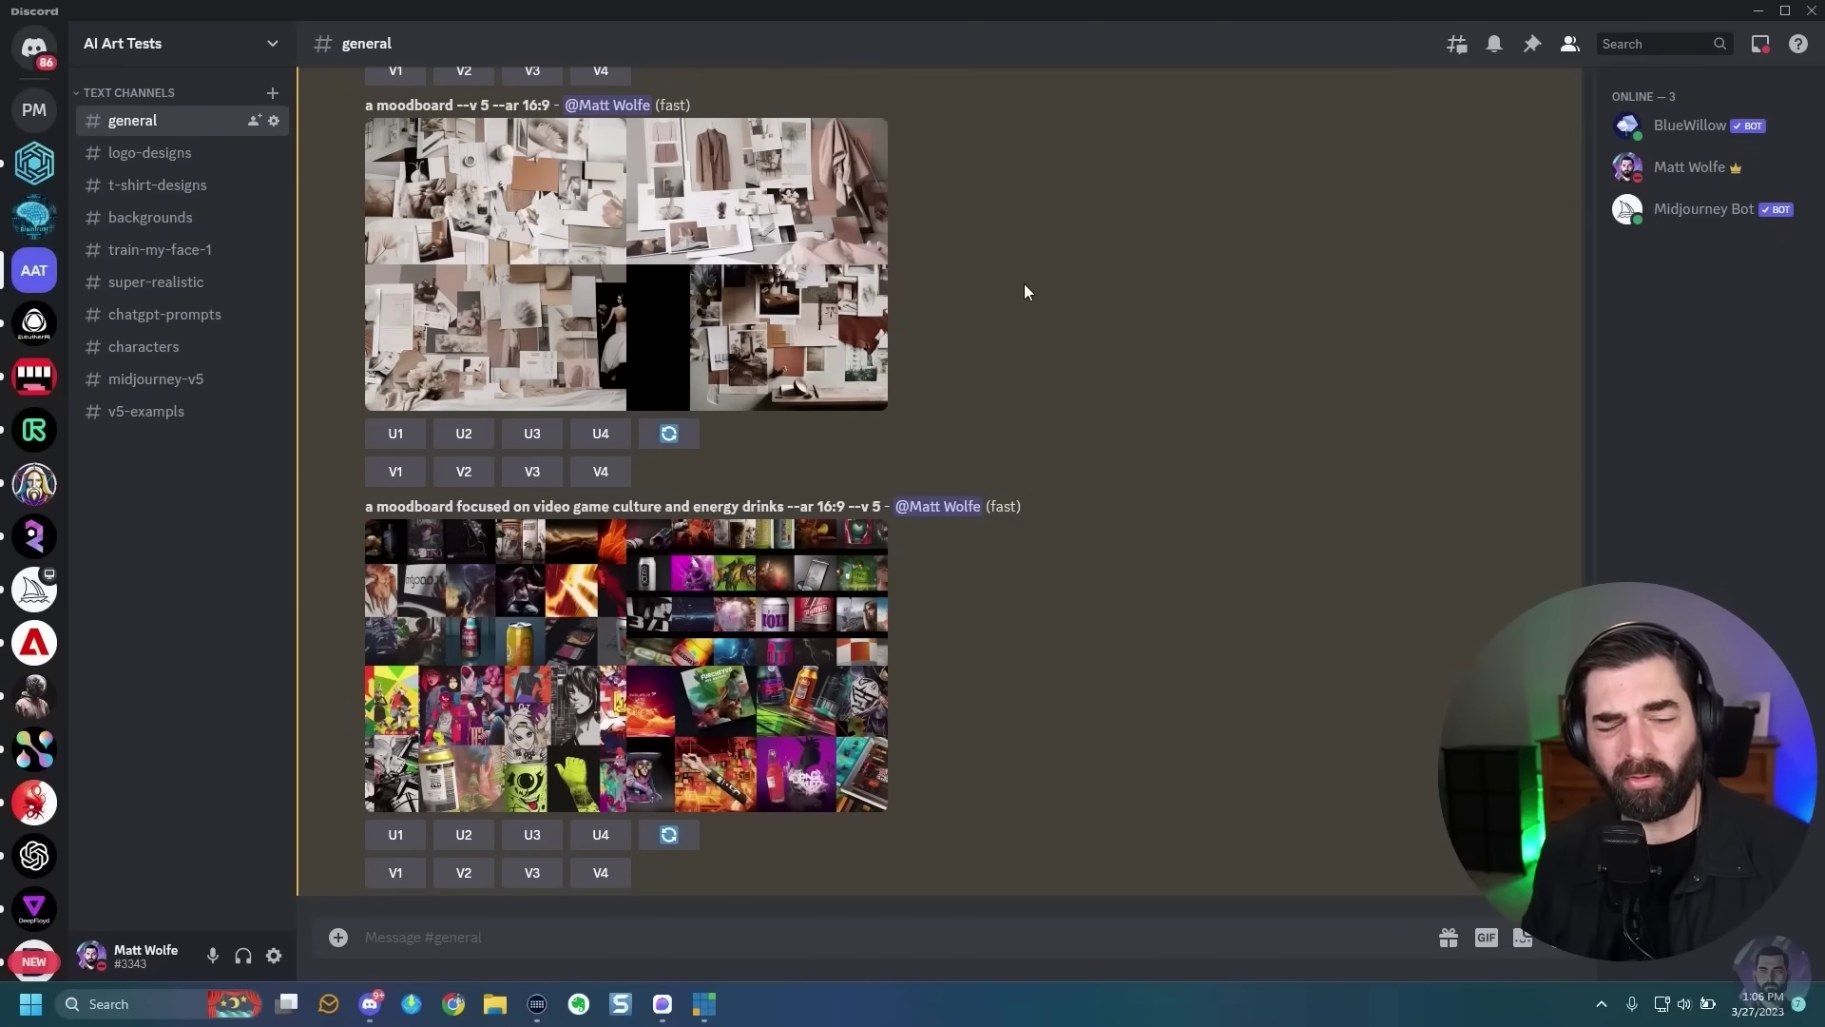
Switch to the DSNR Discord server and submit a /design prompt for "Formula 1 Racecar" in the private bot thread
{"action": "key", "text": "alt+Tab"}
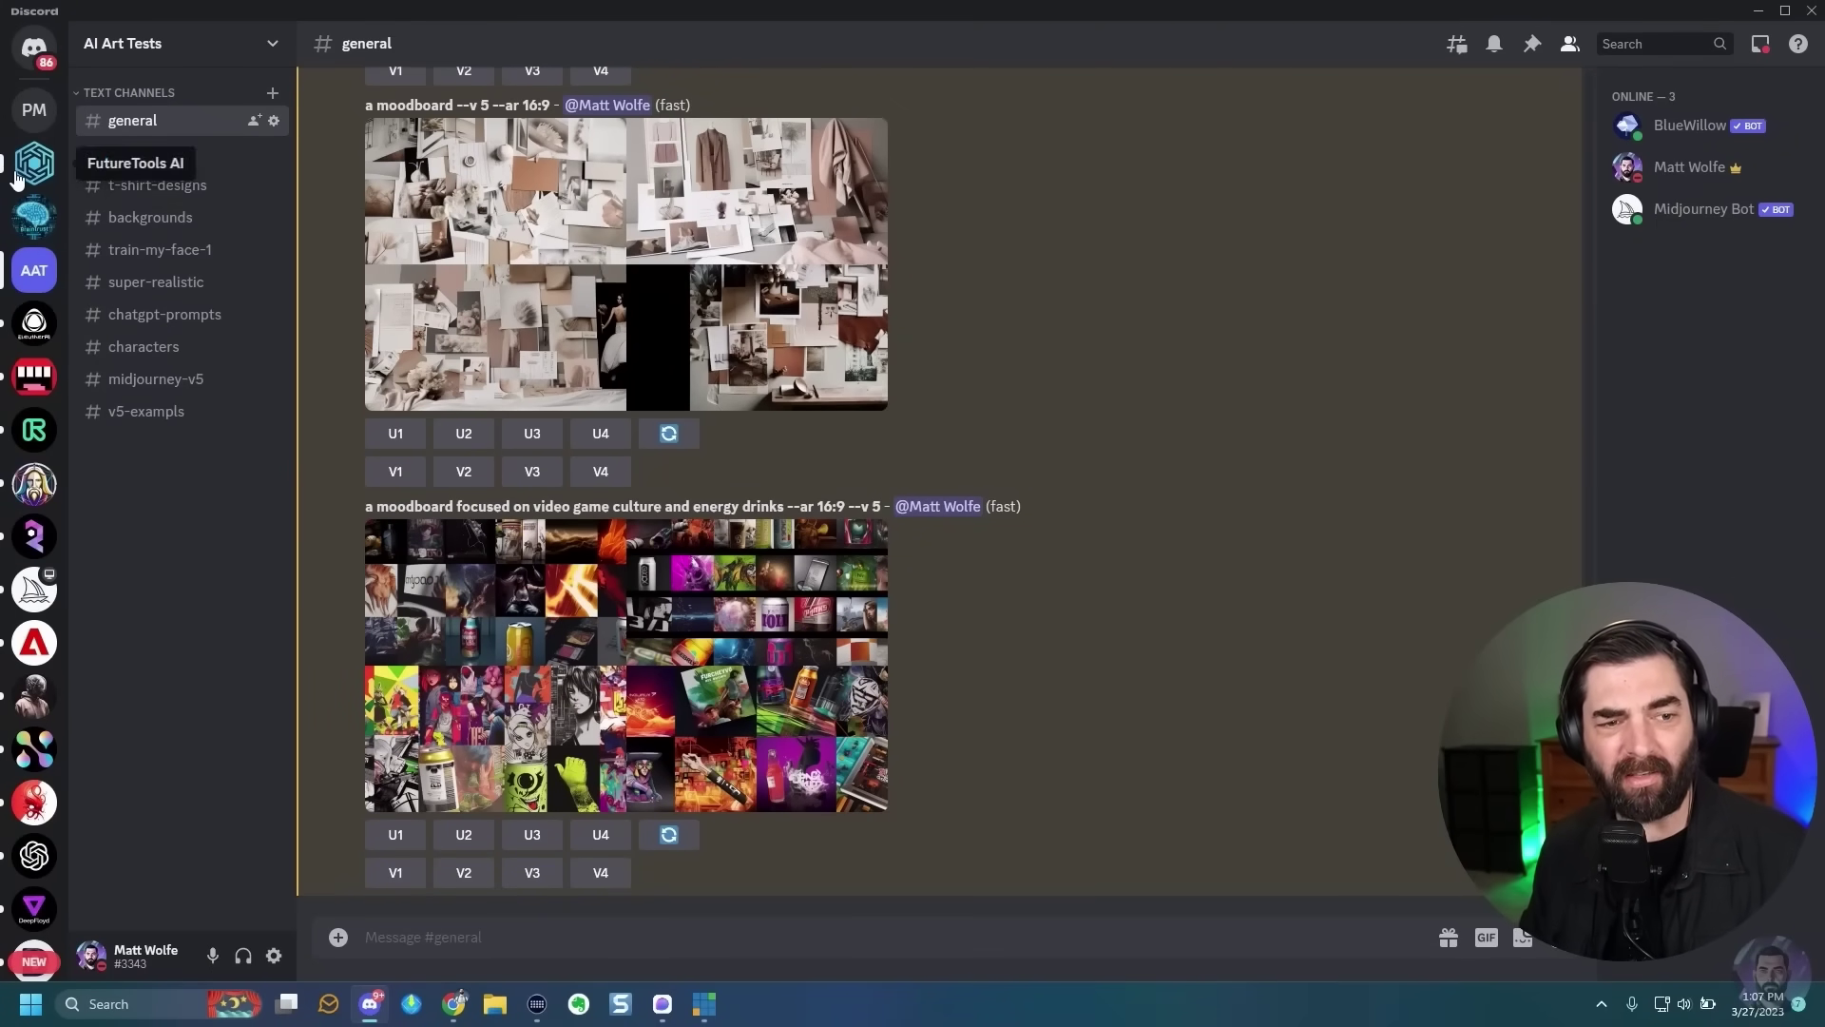
{"action": "left_click", "coordinate": [33, 751]}
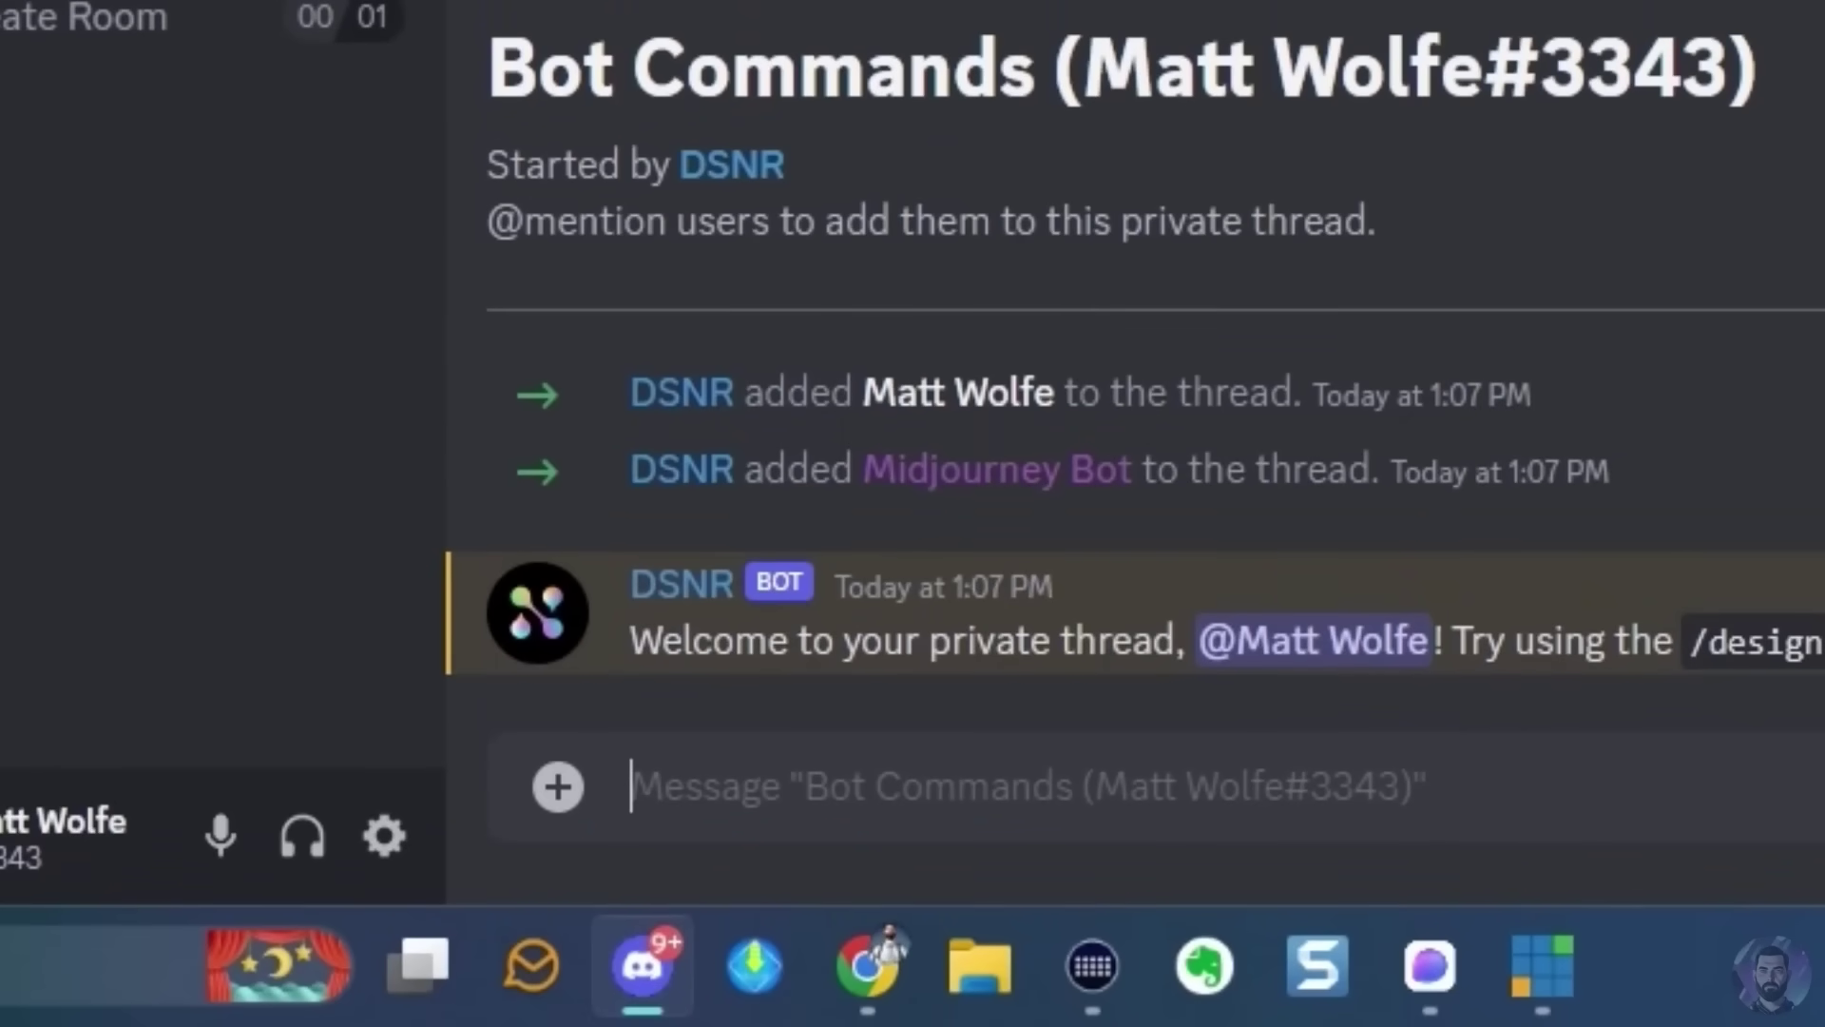
{"action": "type", "text": "/des"}
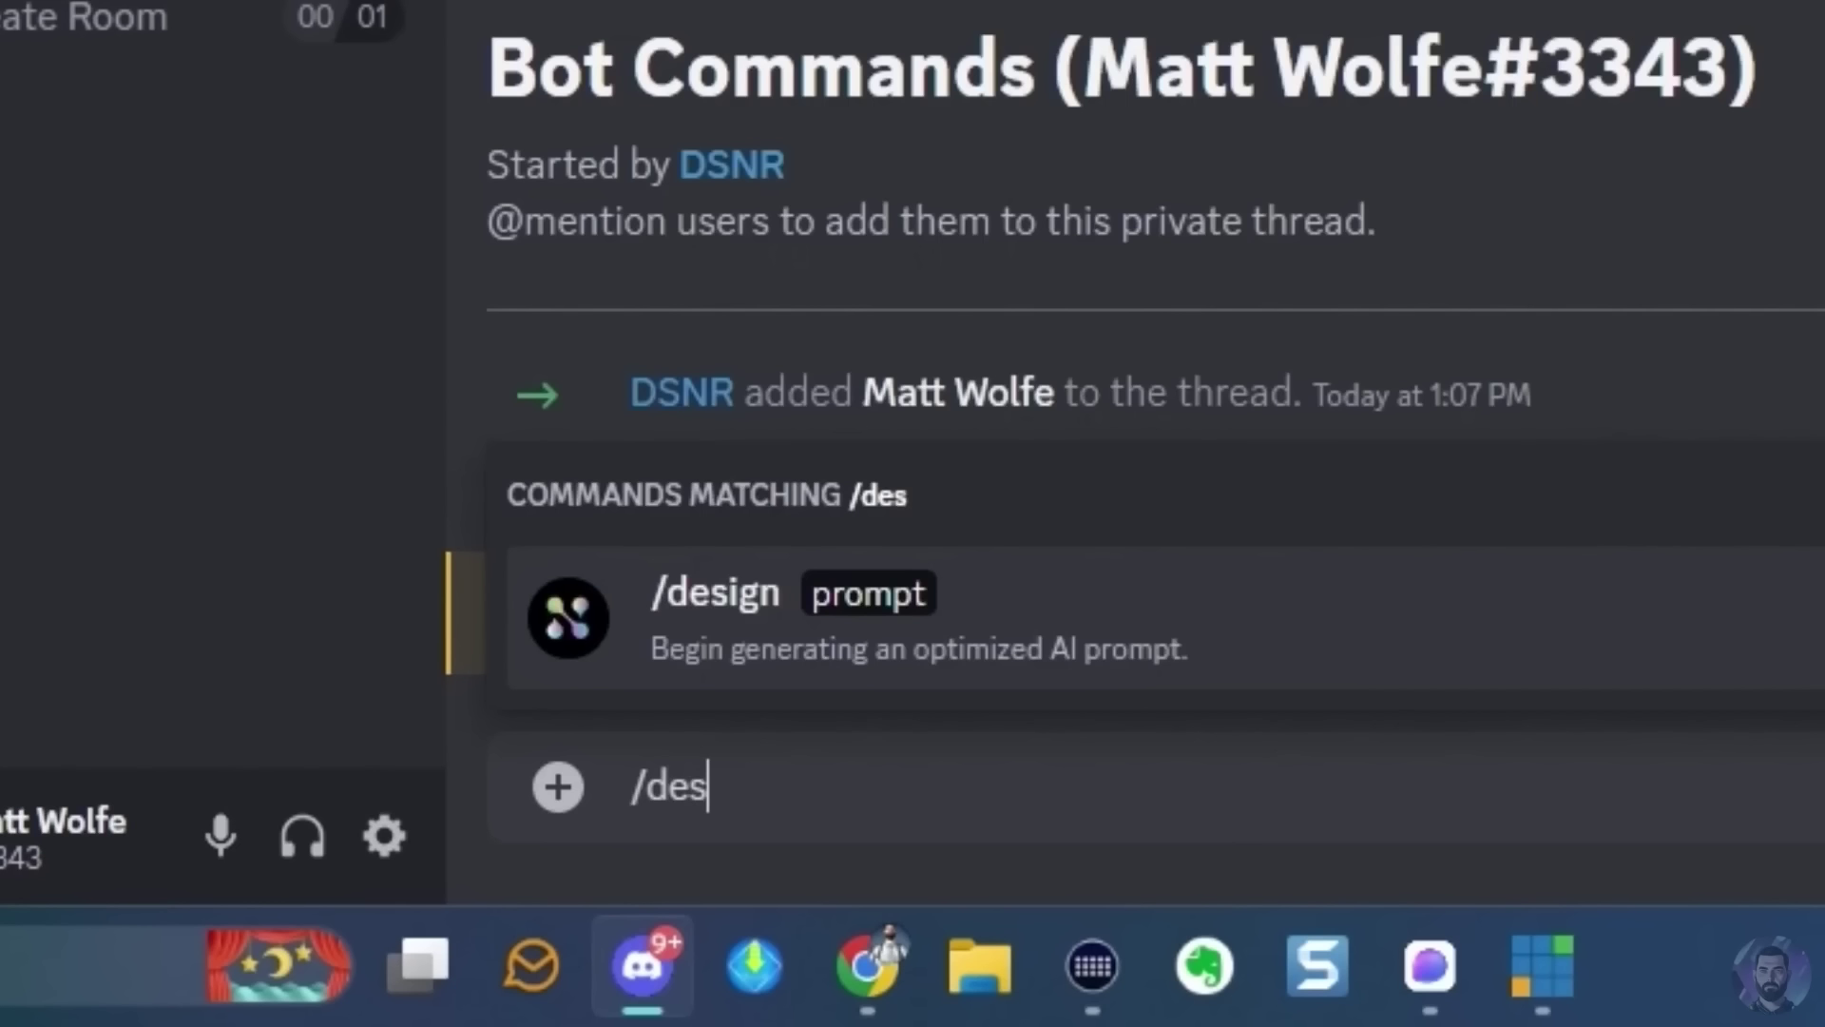
{"action": "key", "text": "Tab"}
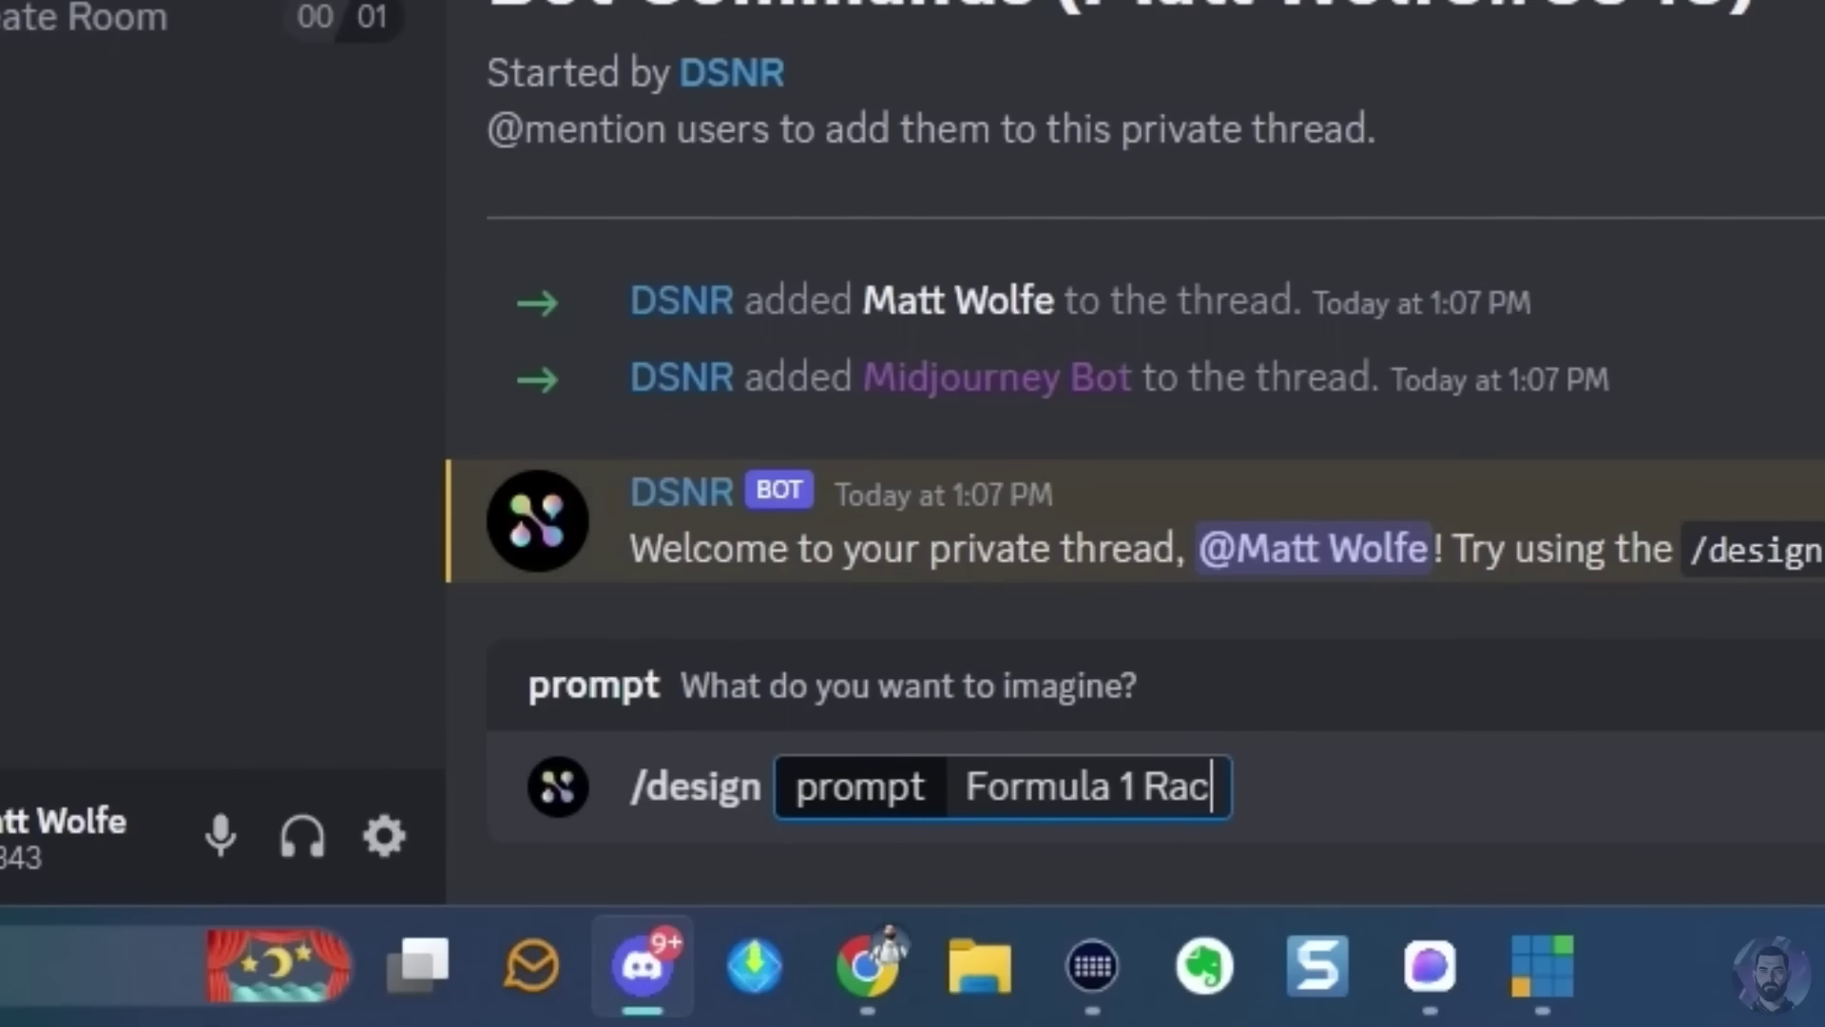
{"action": "key", "text": "Return"}
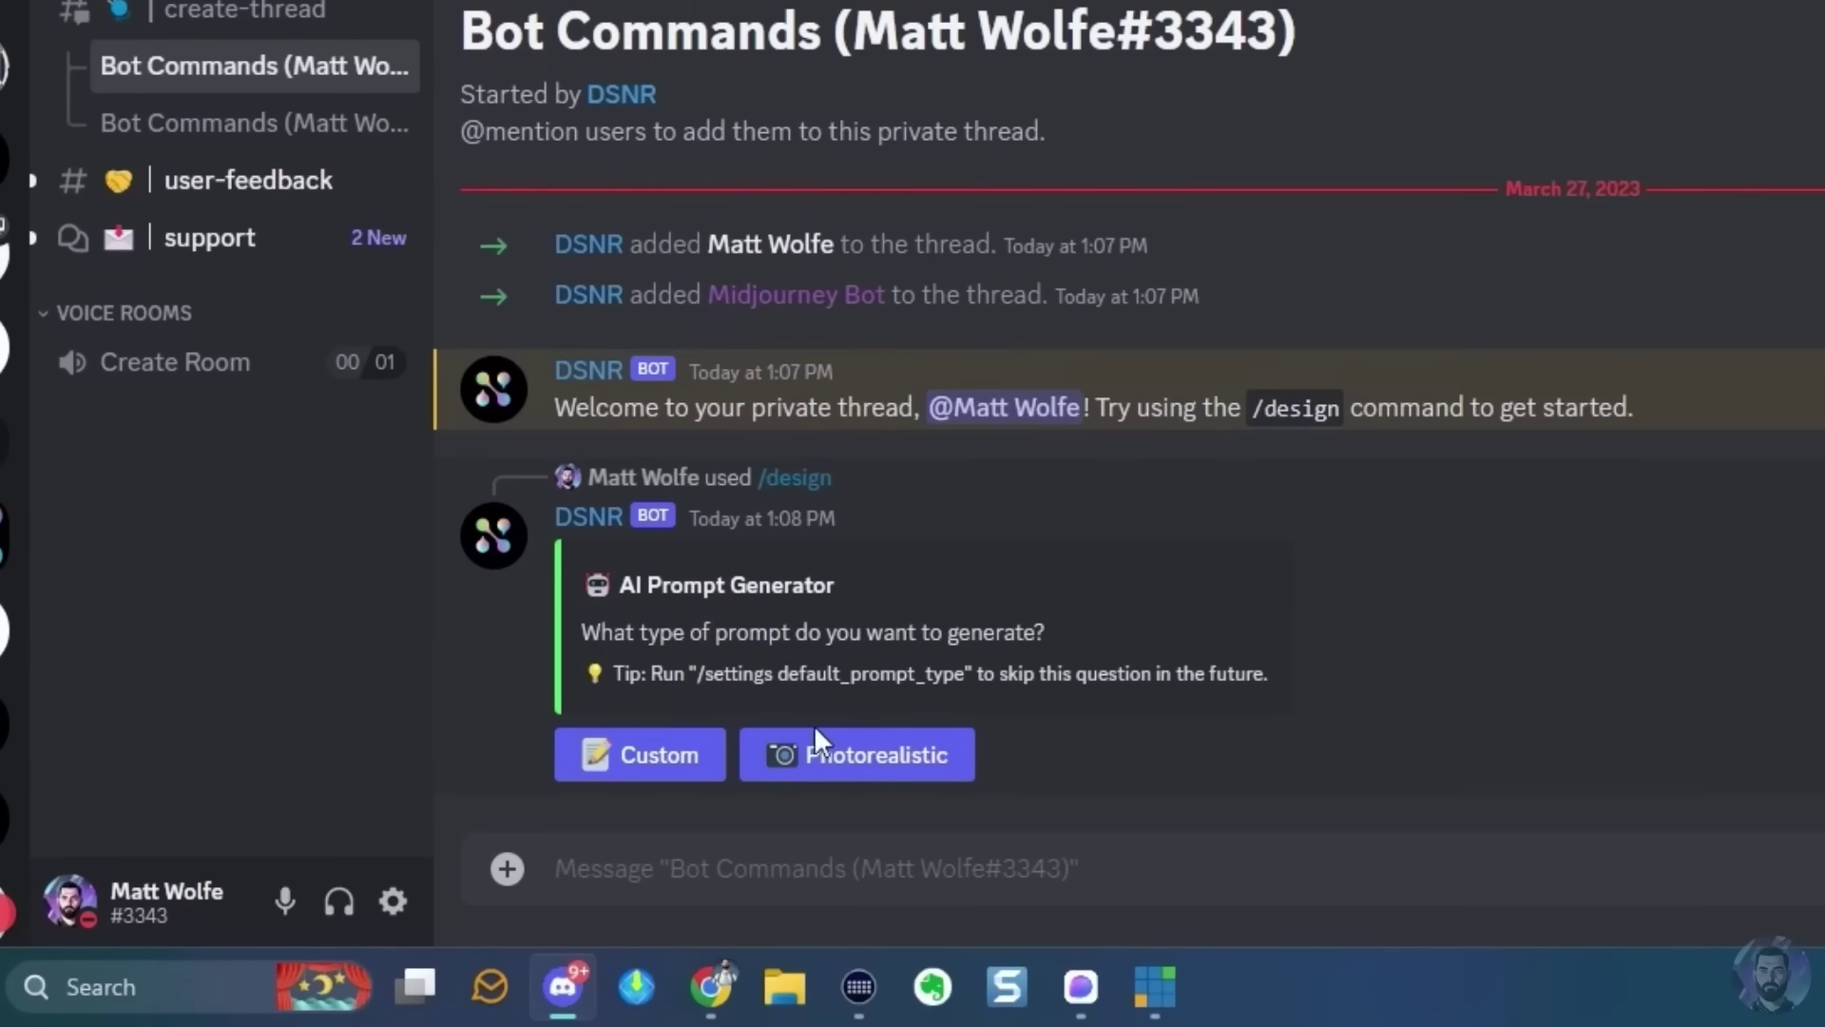
Answer the DSNR prompt questions with Photorealistic, Yellow, slick tires, Triangular front wing, Geometric shapes livery and V-shaped rear wing
{"action": "left_click", "coordinate": [912, 760]}
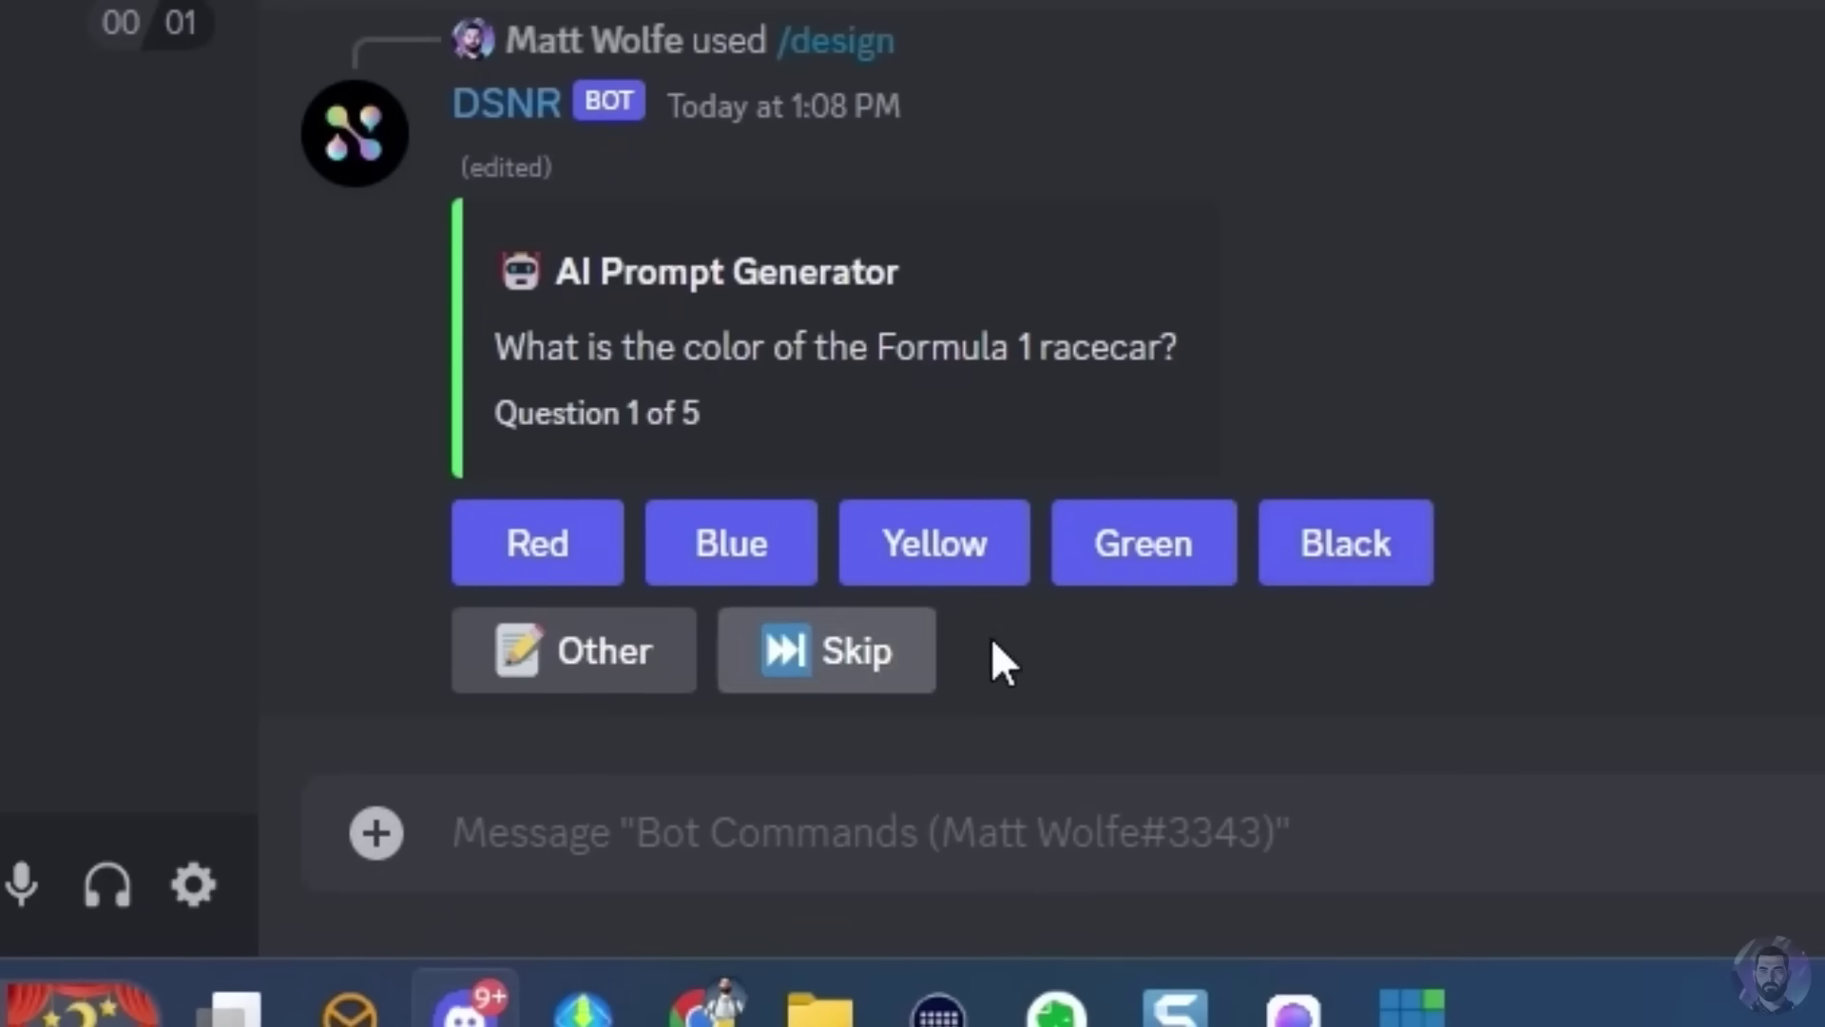
{"action": "left_click", "coordinate": [993, 563]}
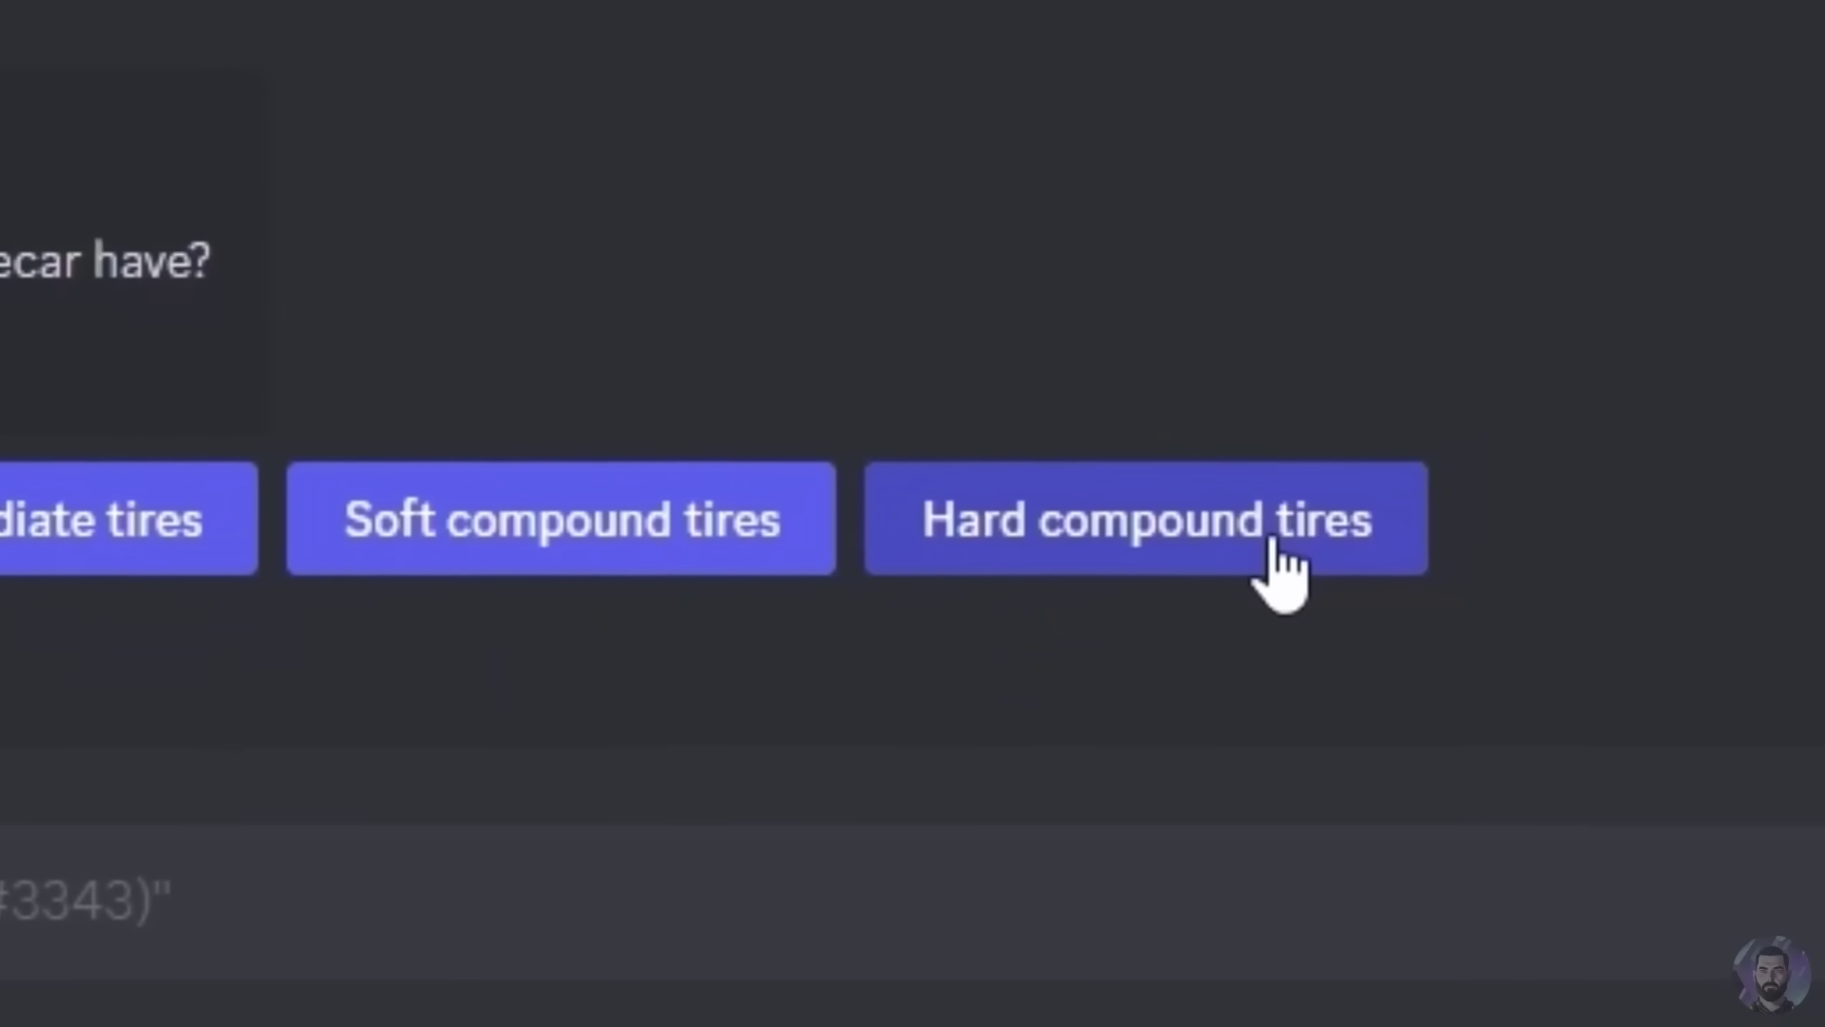
{"action": "left_click", "coordinate": [384, 579]}
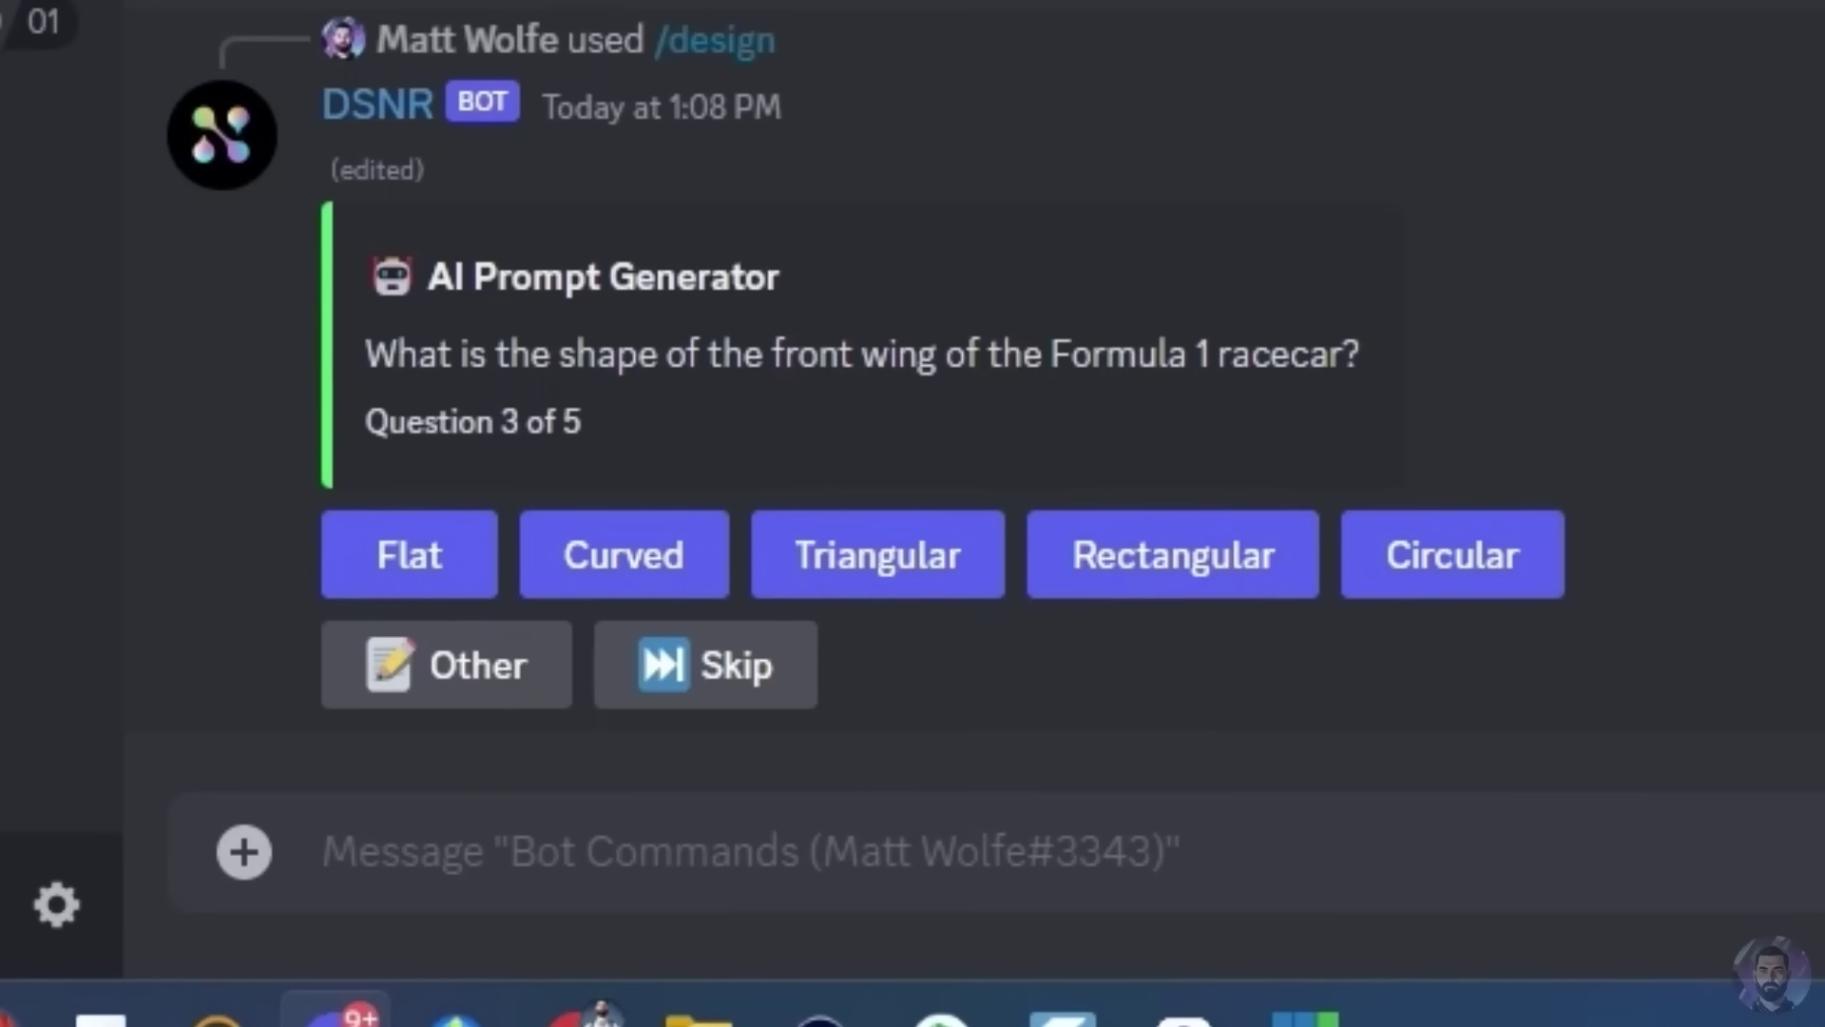
{"action": "left_click", "coordinate": [878, 554]}
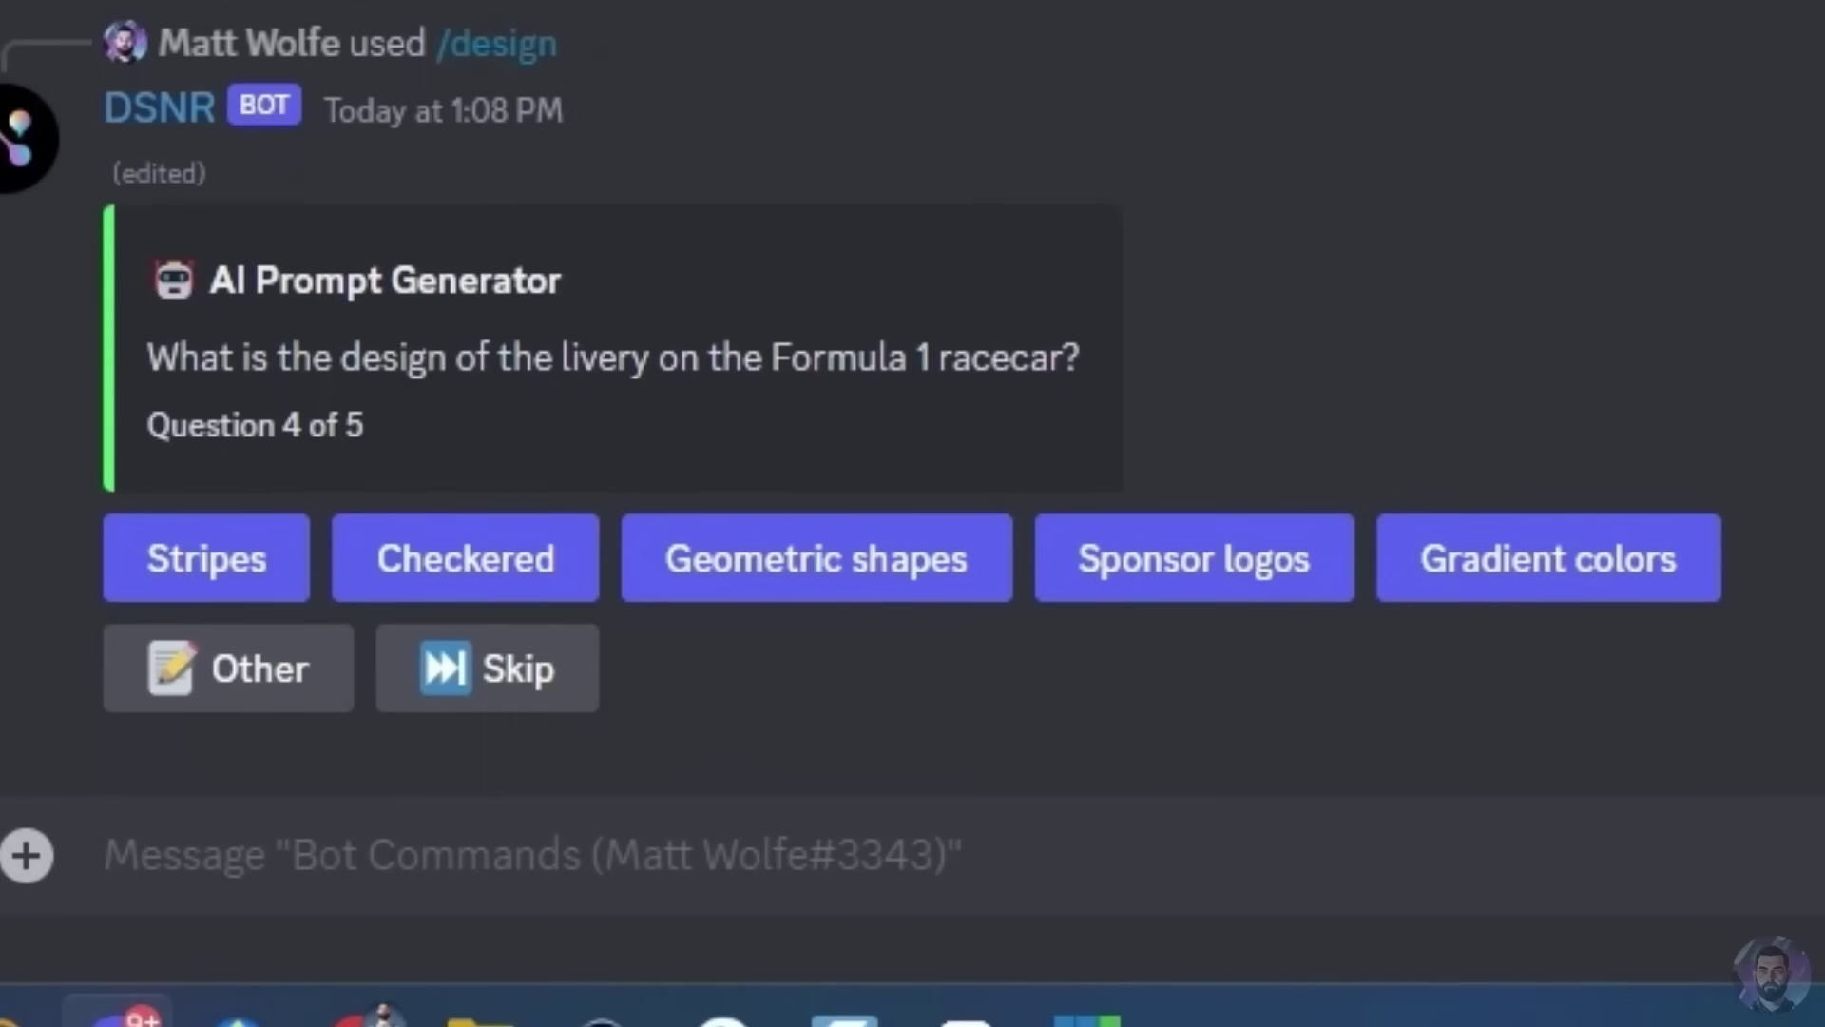
{"action": "left_click", "coordinate": [815, 561]}
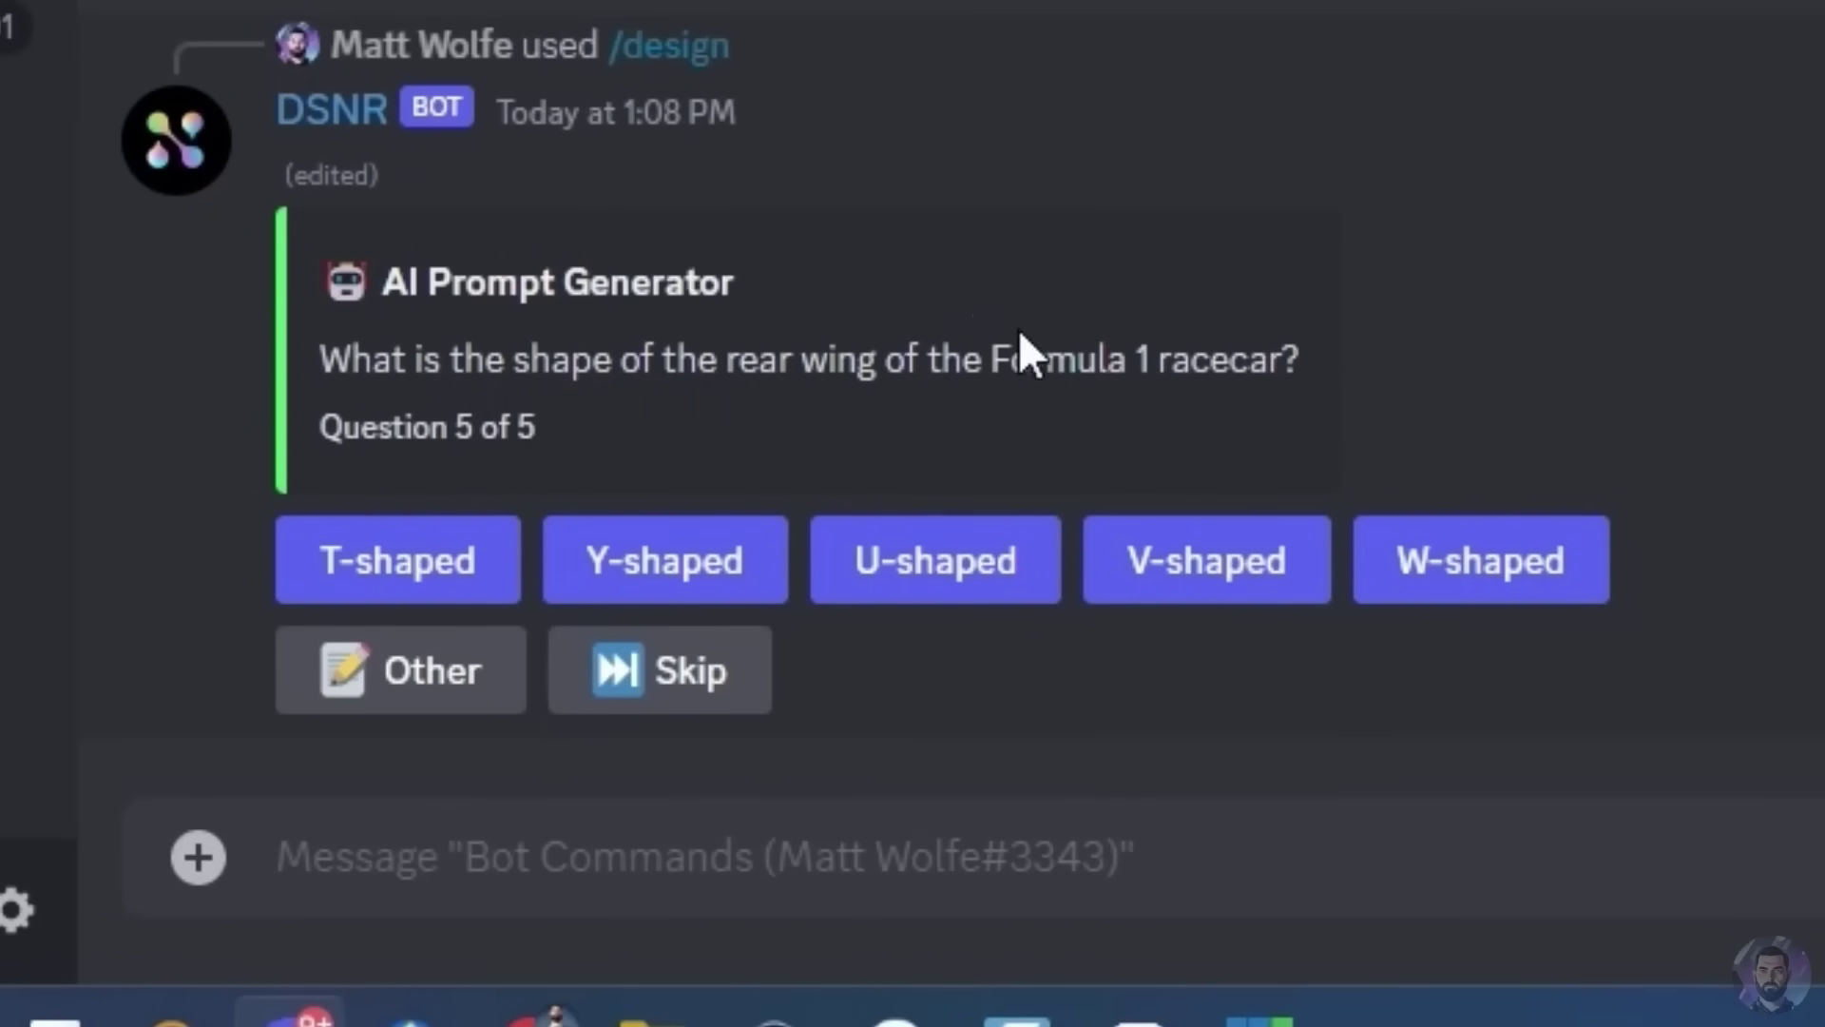
{"action": "left_click", "coordinate": [1207, 562]}
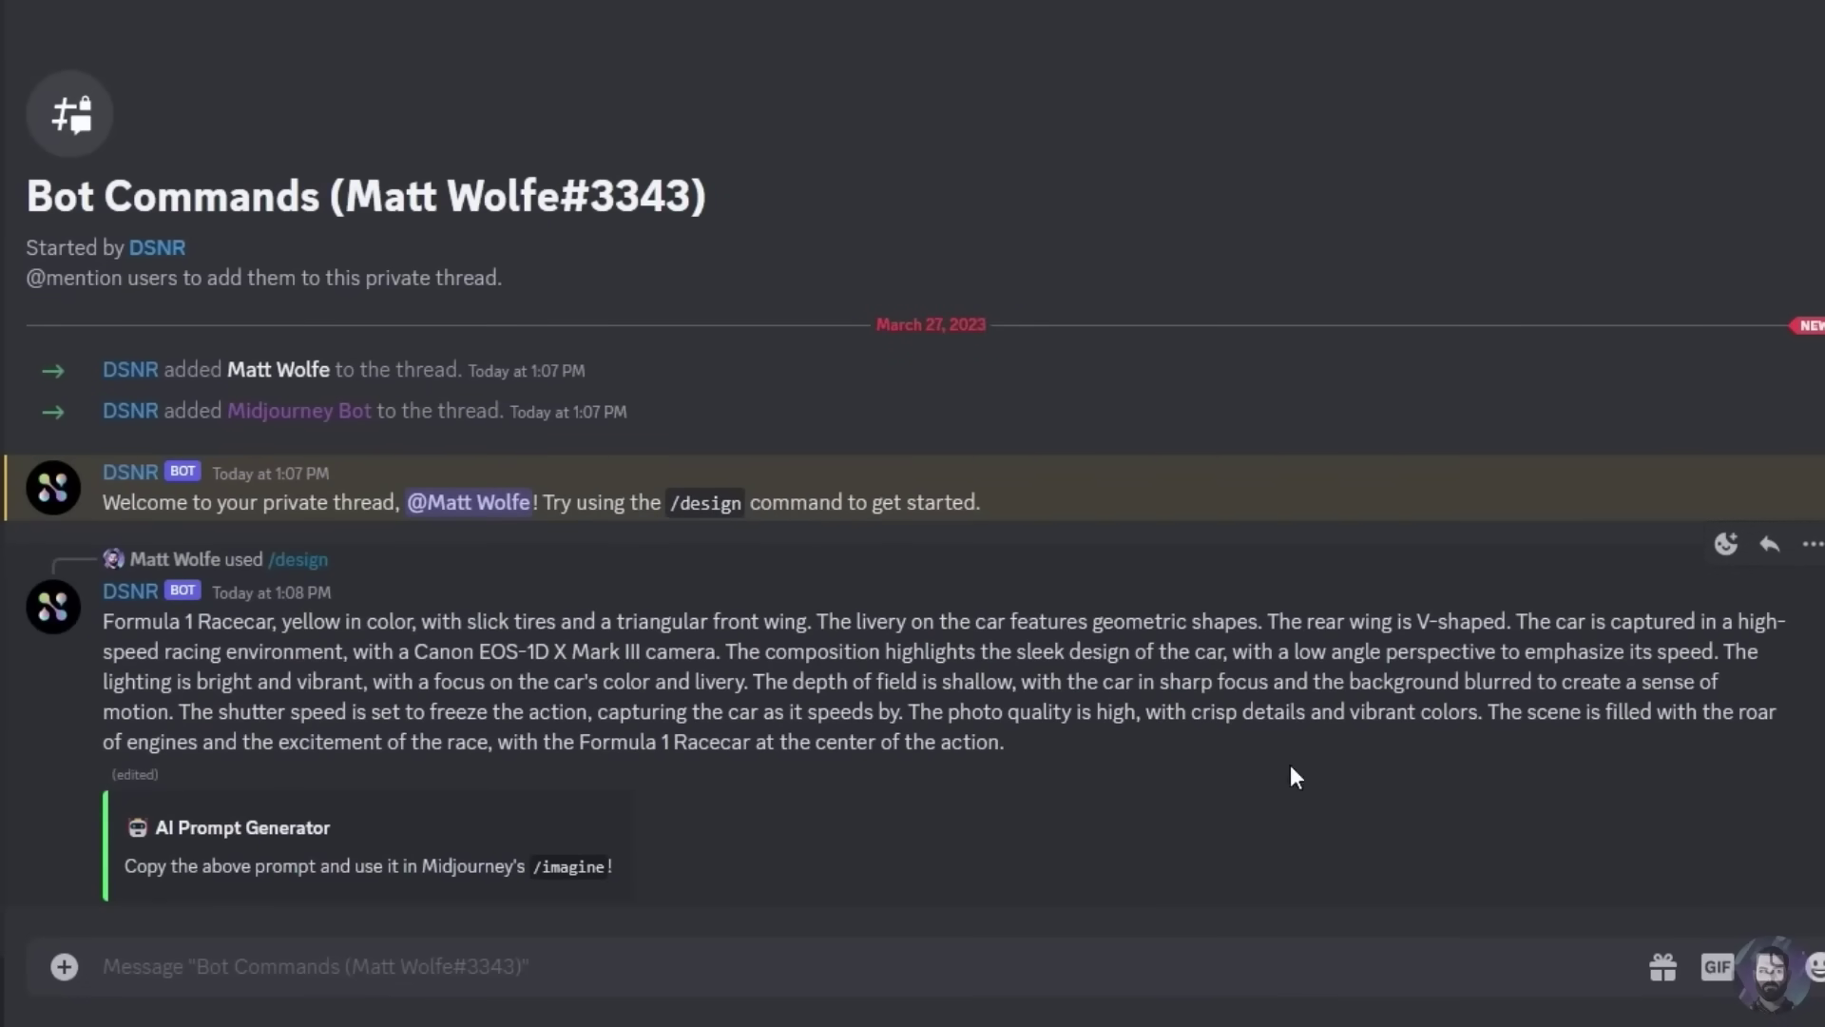
Copy the generated Formula 1 racecar prompt into Midjourney's /imagine in the general channel and run it with --v 5
{"action": "left_click_drag", "start_coordinate": [1122, 749], "coordinate": [77, 626]}
{"action": "key", "text": "ctrl+c"}
{"action": "right_click", "coordinate": [189, 620]}
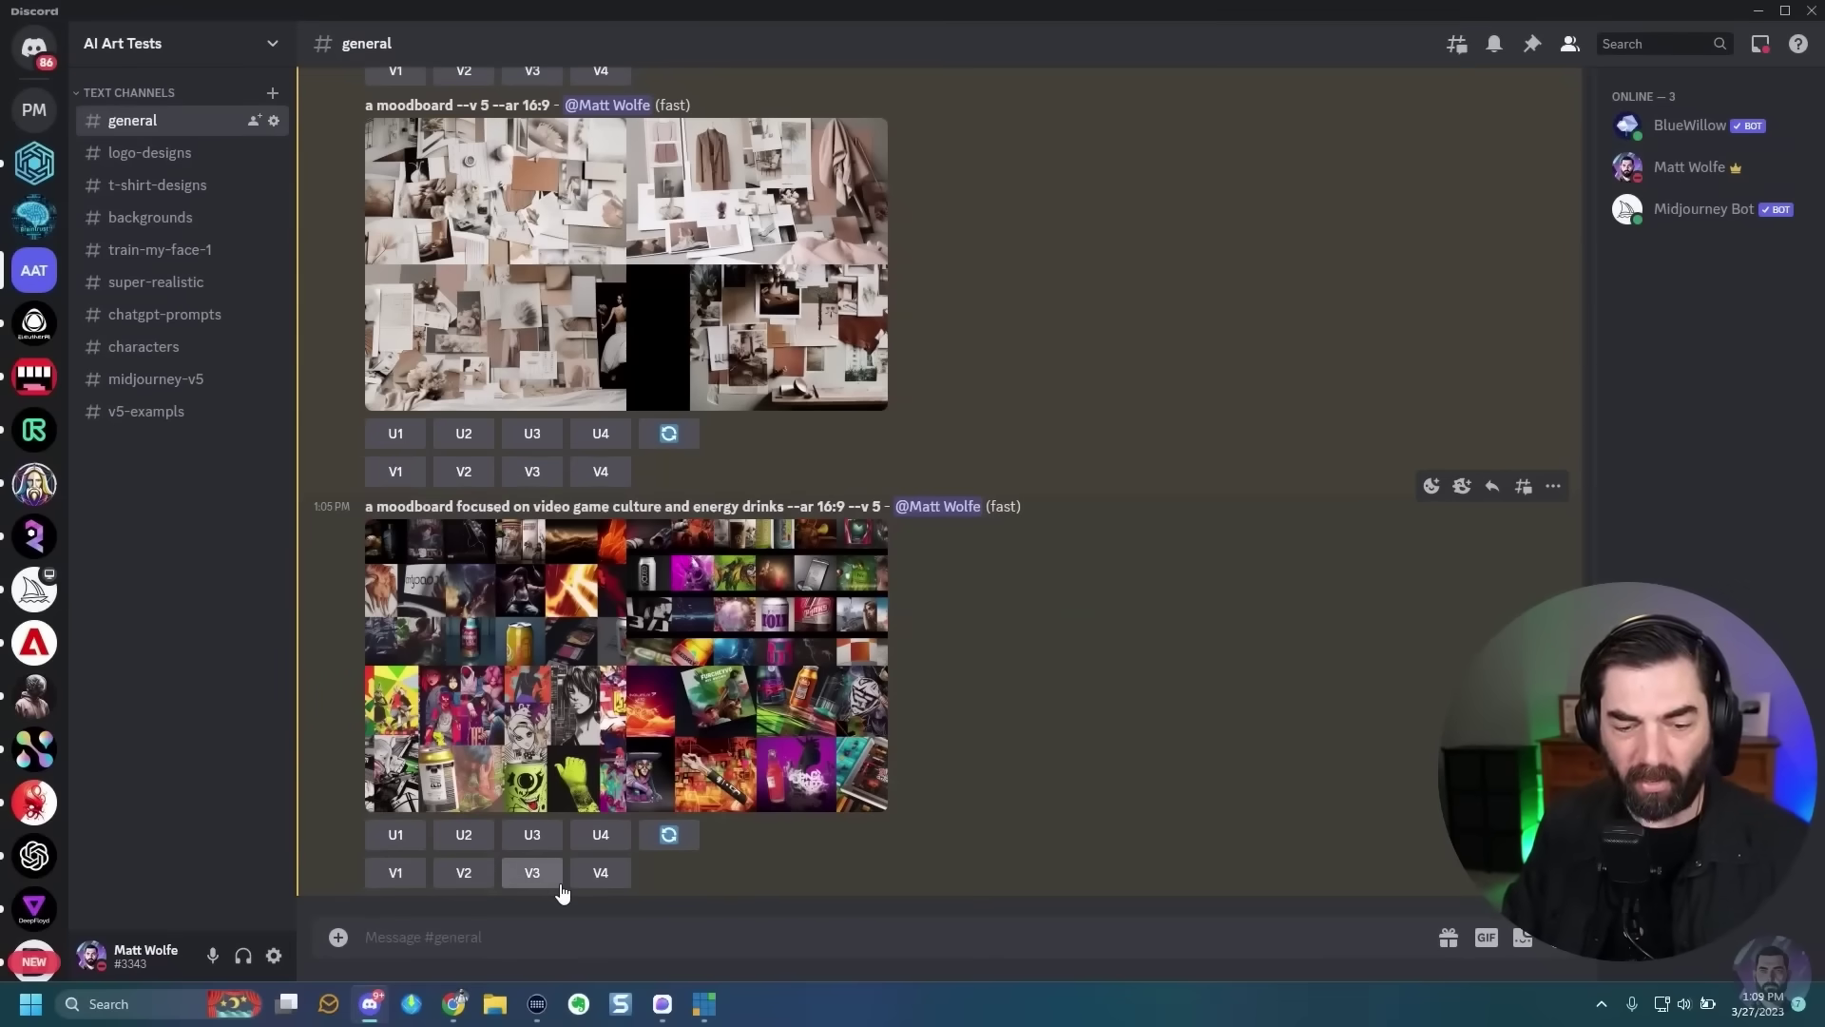
{"action": "type", "text": "/imagine"}
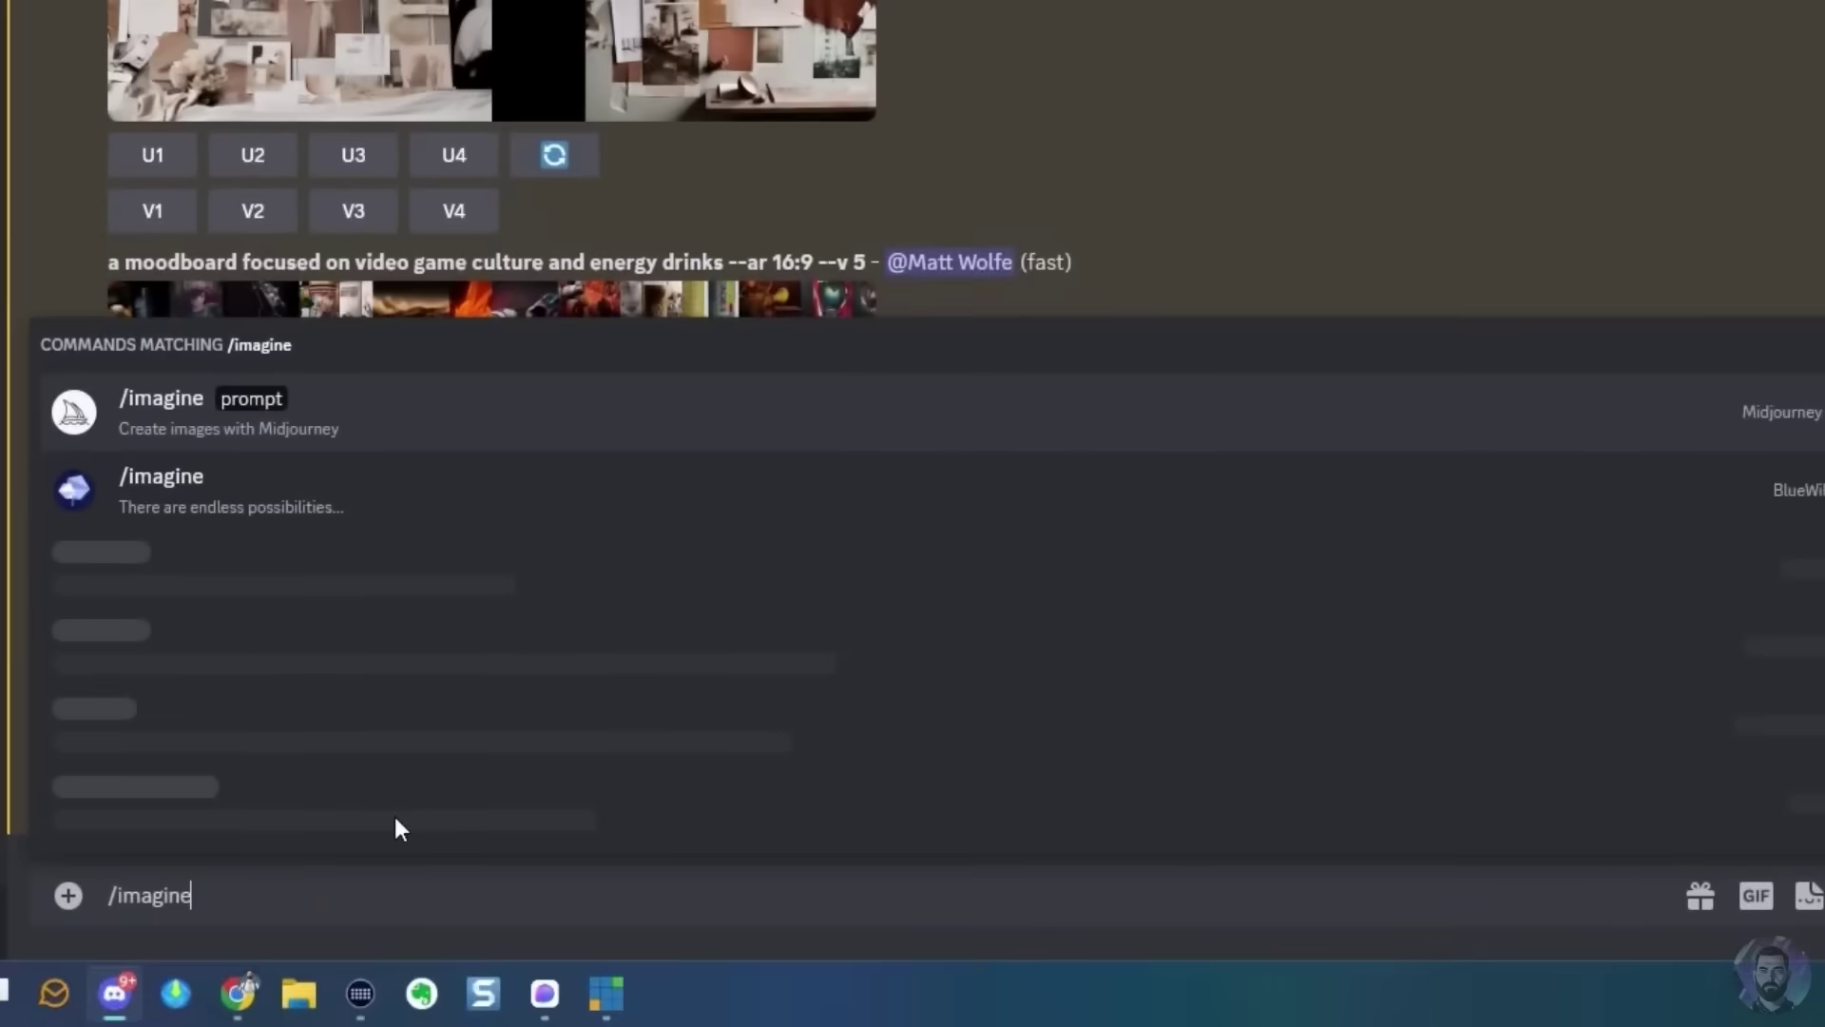
{"action": "key", "text": "Tab"}
{"action": "key", "text": "ctrl+v"}
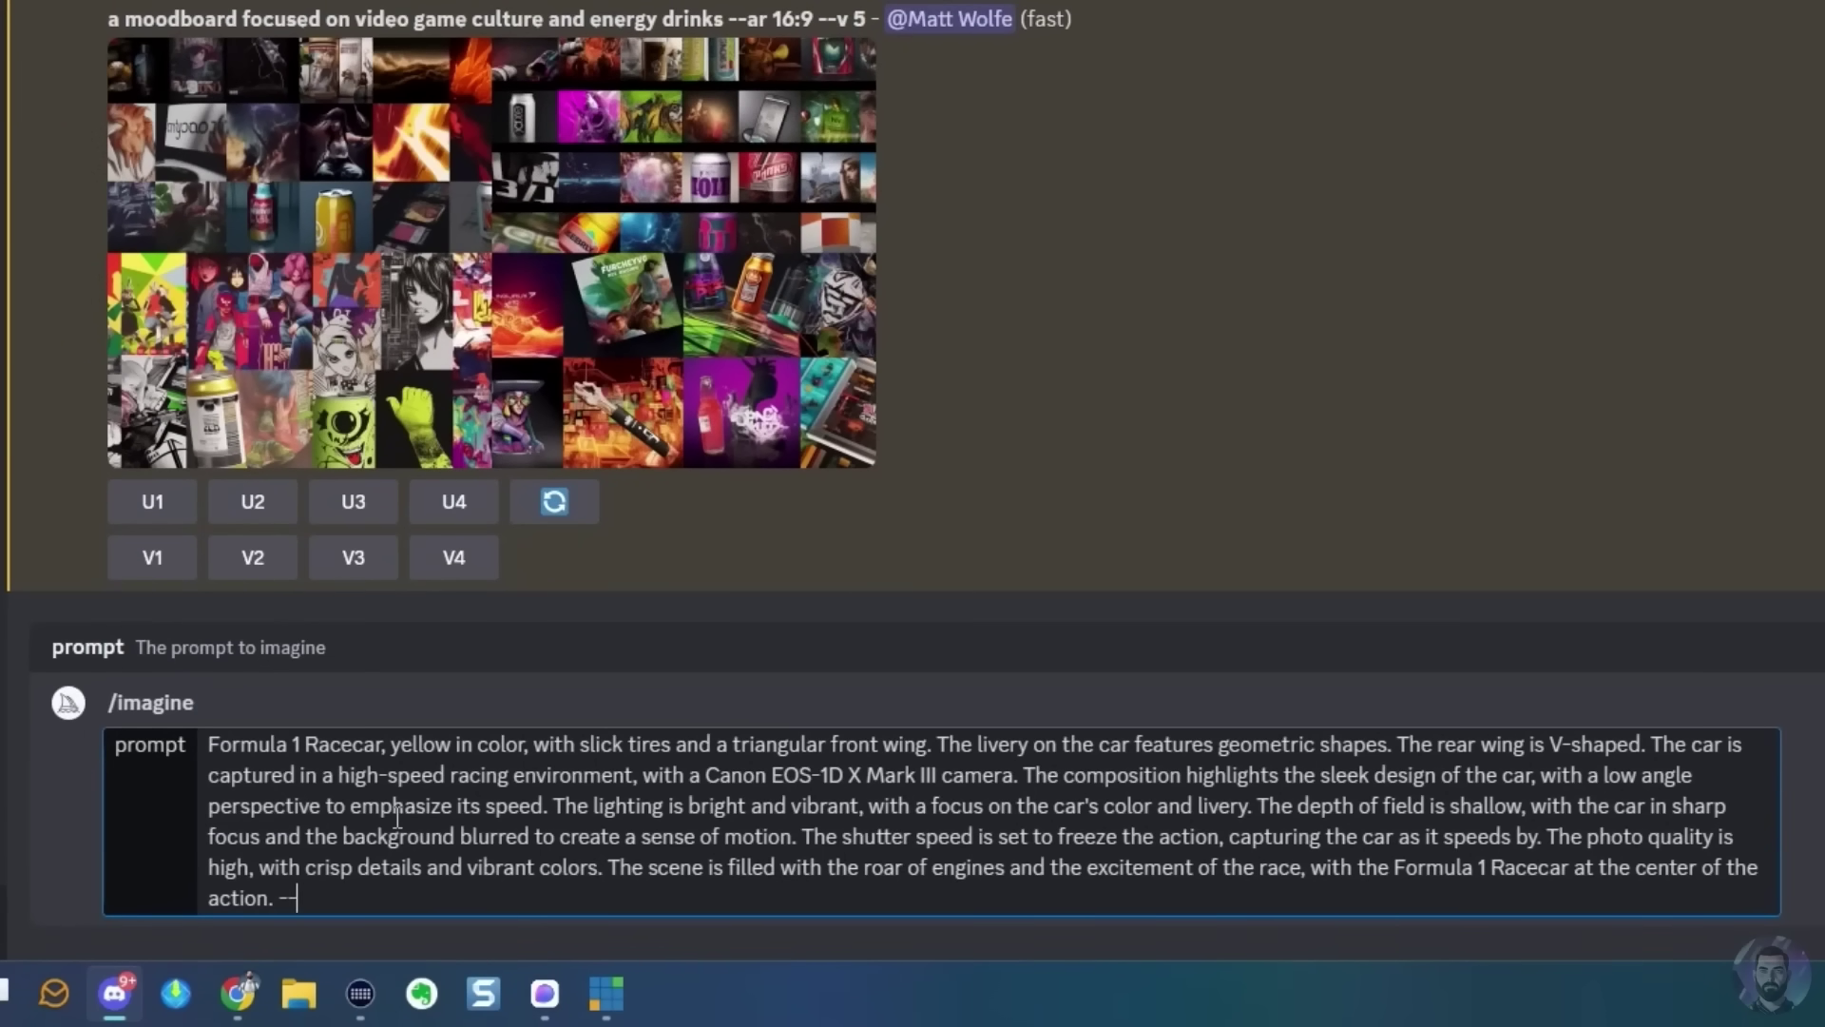
{"action": "type", "text": "5"}
{"action": "key", "text": "Return"}
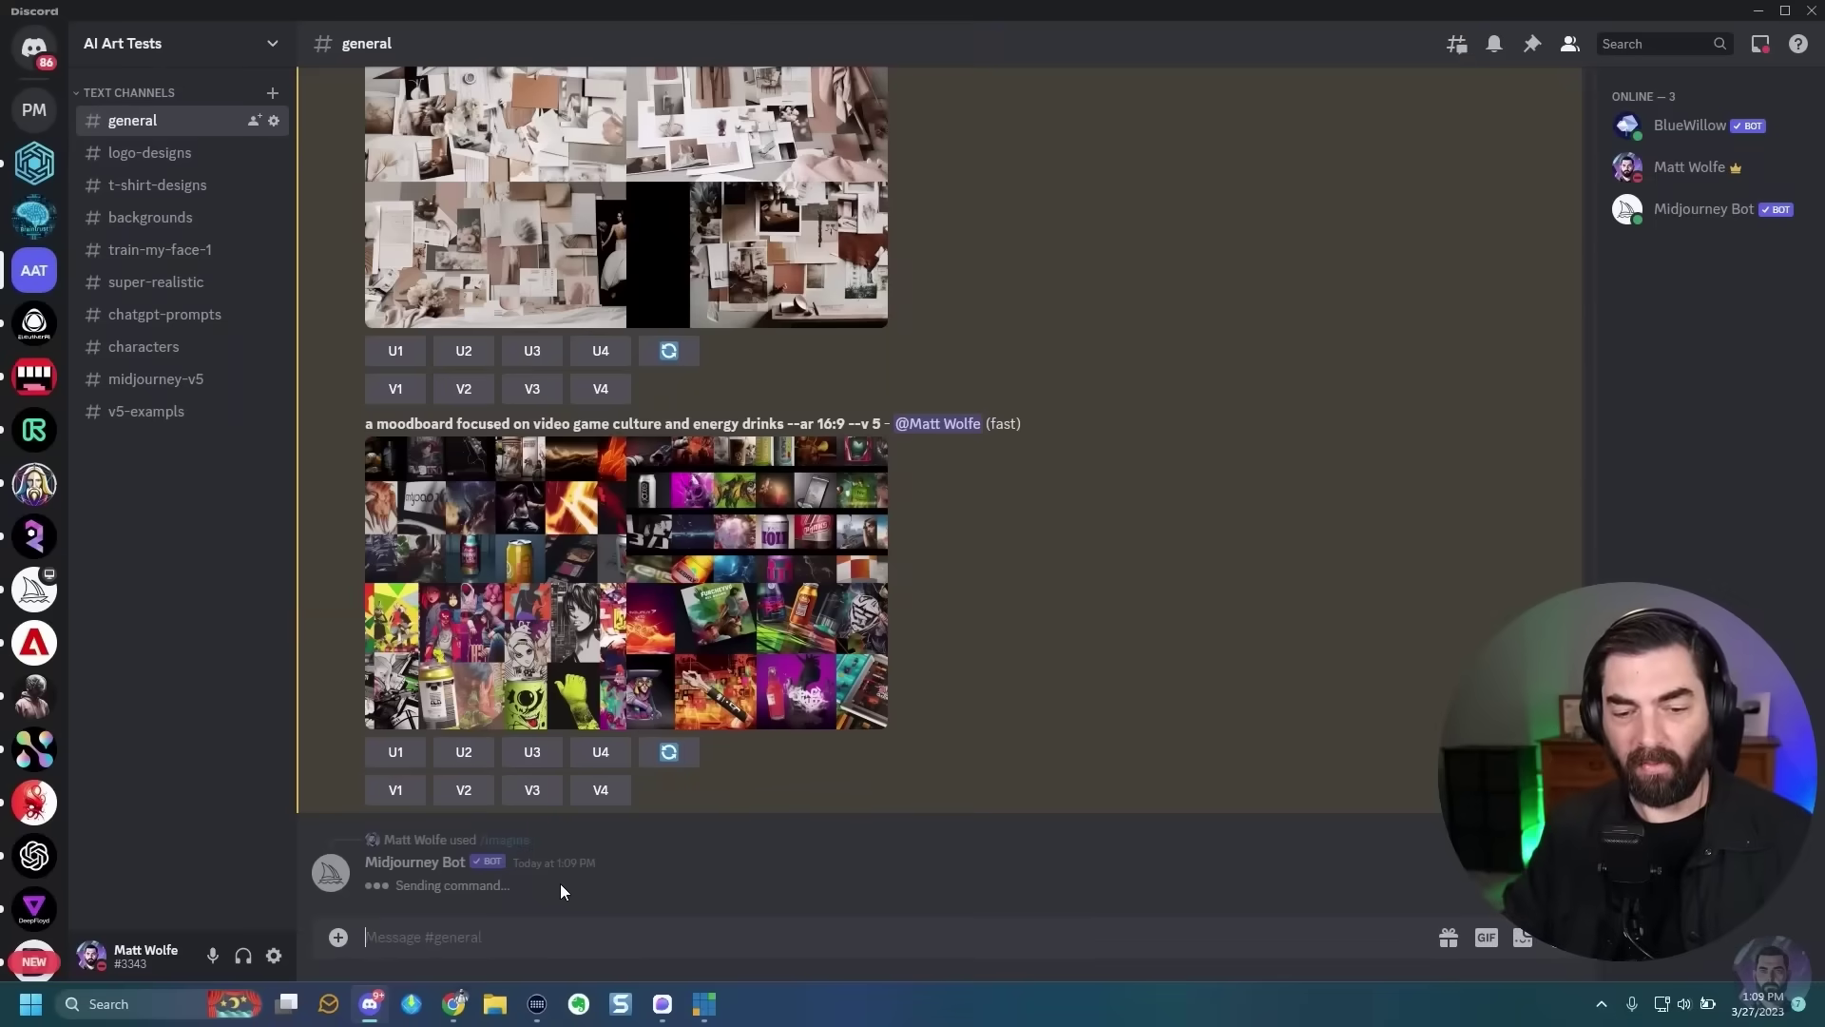
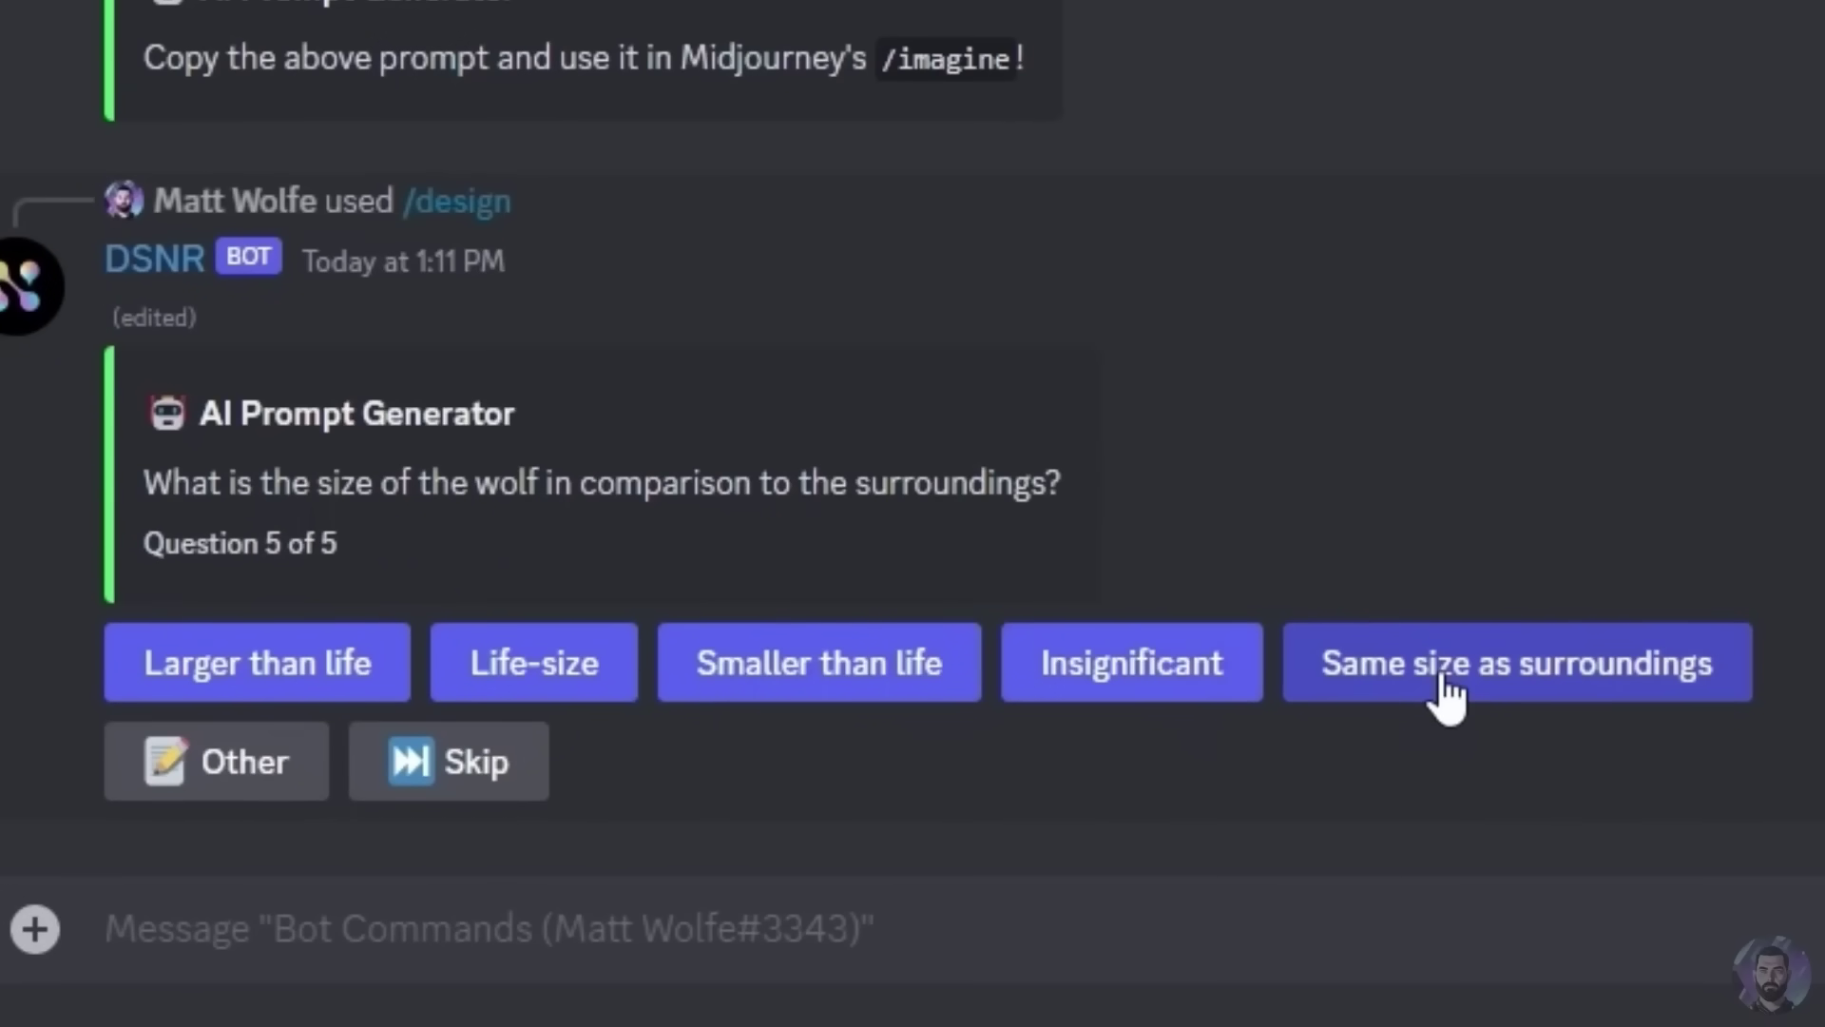
Set the wolf's size to "Larger than life" in the DSNR prompt generator and copy the finished wolf prompt
{"action": "left_click", "coordinate": [319, 665]}
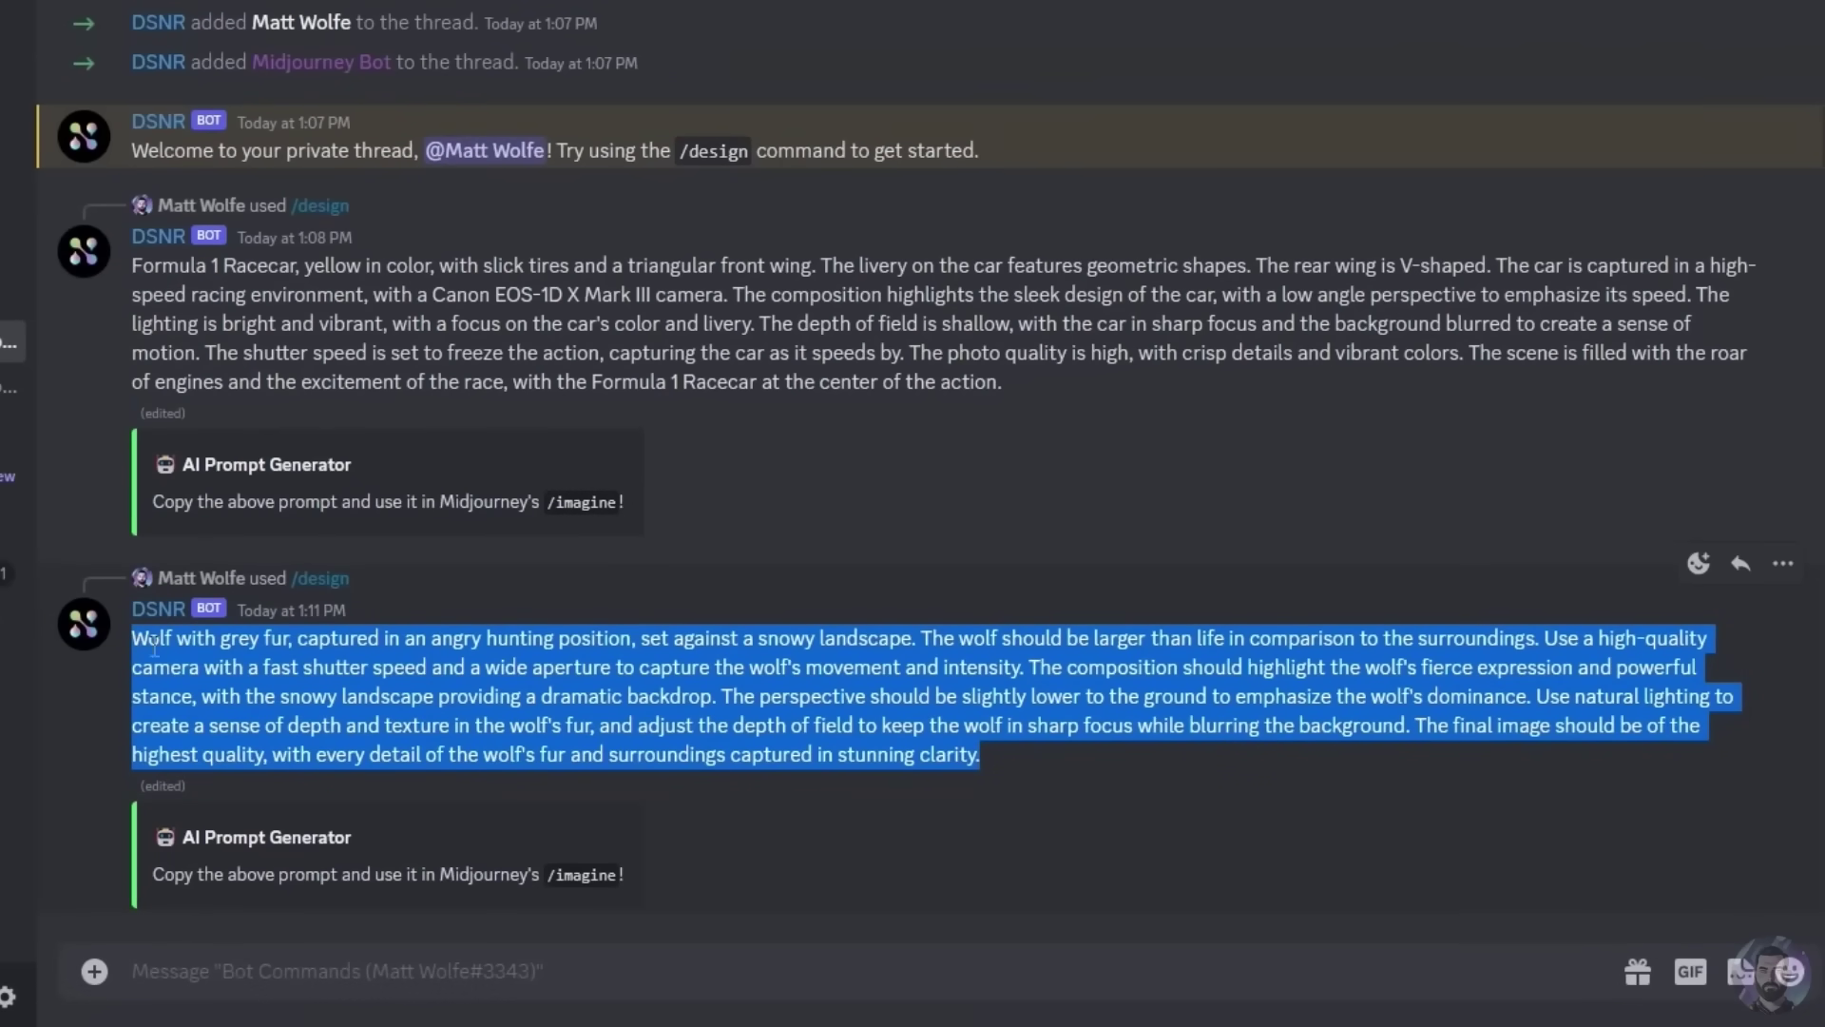
{"action": "right_click", "coordinate": [238, 647]}
{"action": "left_click", "coordinate": [271, 570]}
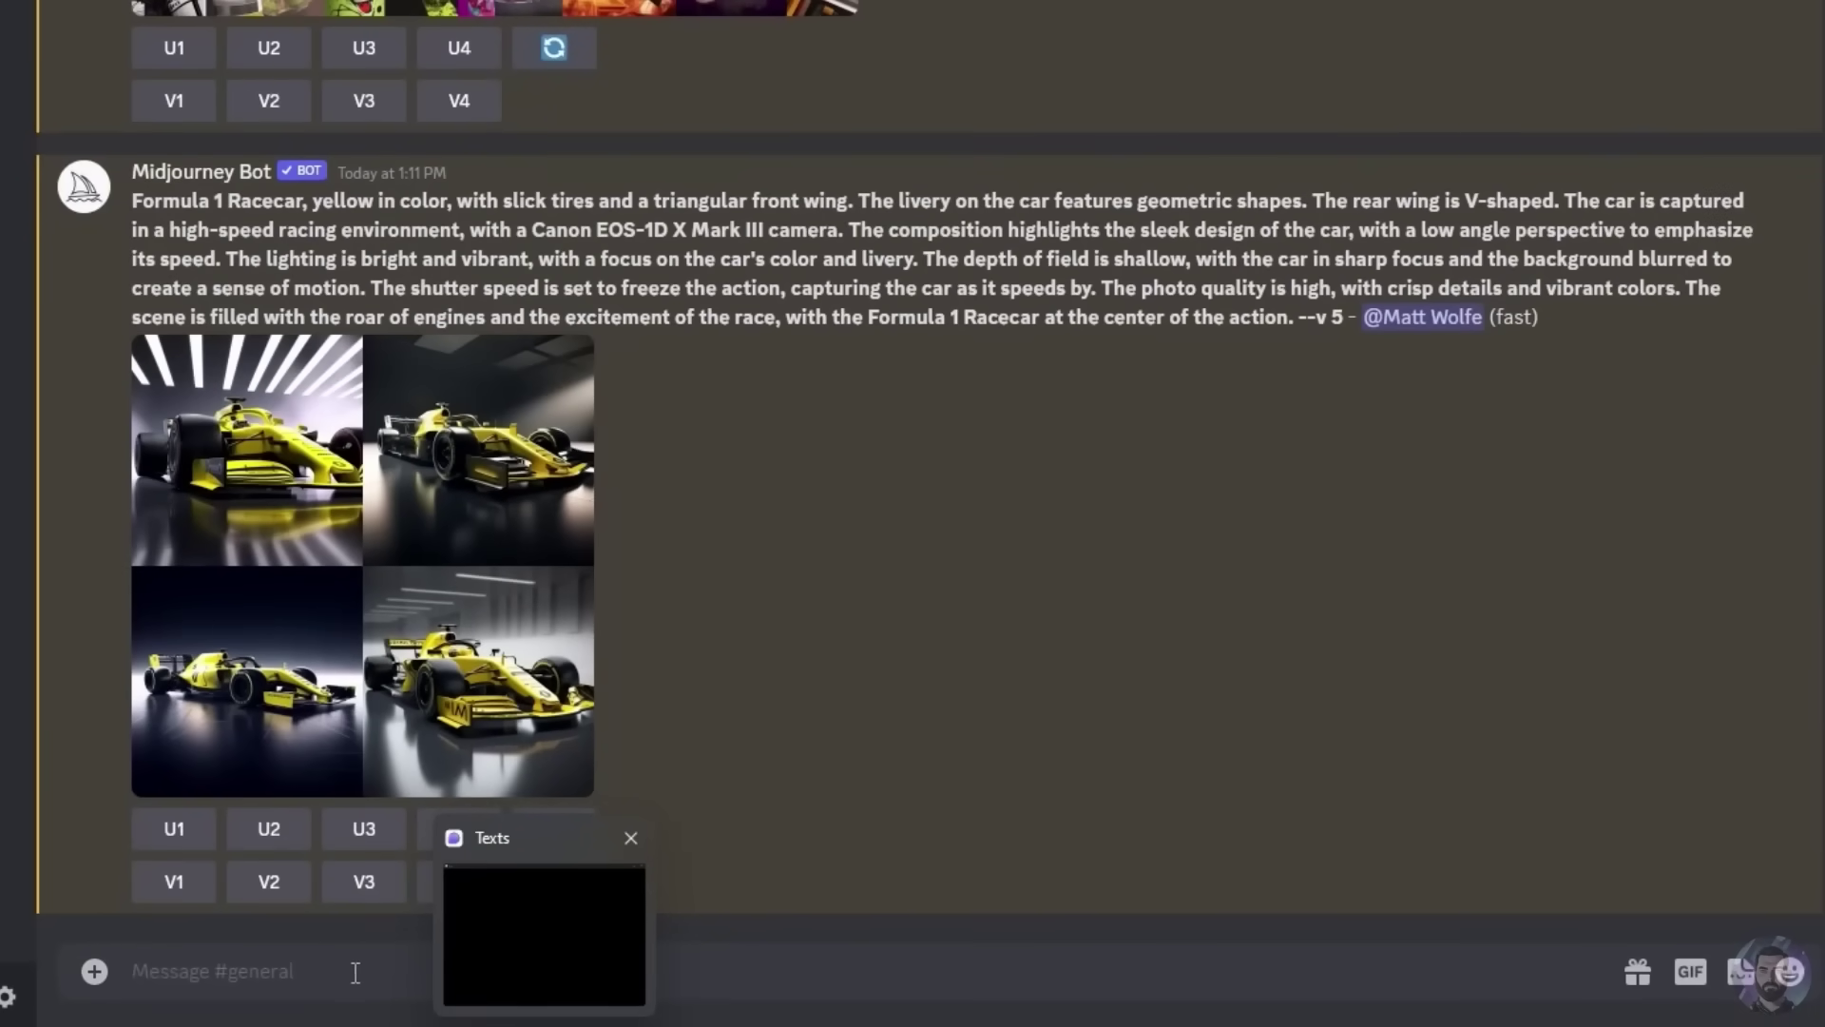
Run the copied grey wolf prompt through Midjourney's /imagine with the --v parameter added, and view the wolf images enlarged
{"action": "left_click", "coordinate": [355, 972]}
{"action": "type", "text": "/im"}
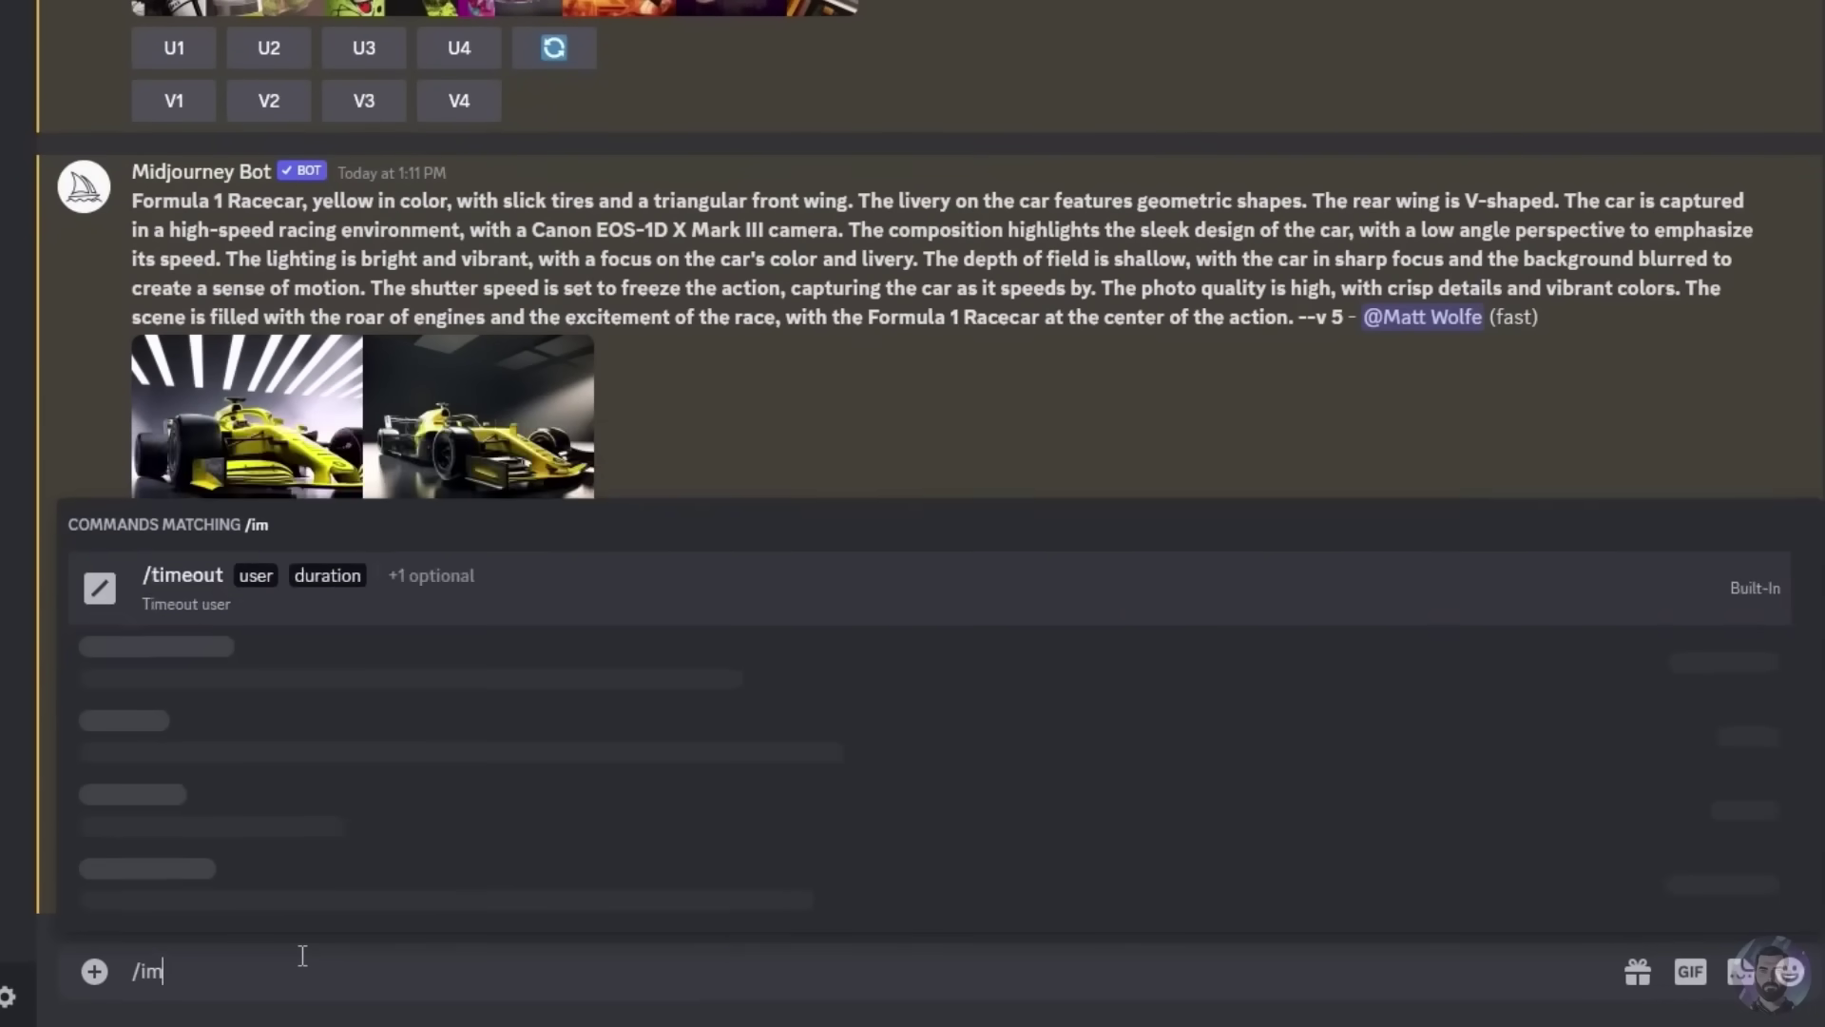
{"action": "key", "text": "Tab"}
{"action": "key", "text": "ctrl+v"}
{"action": "type", "text": "--"}
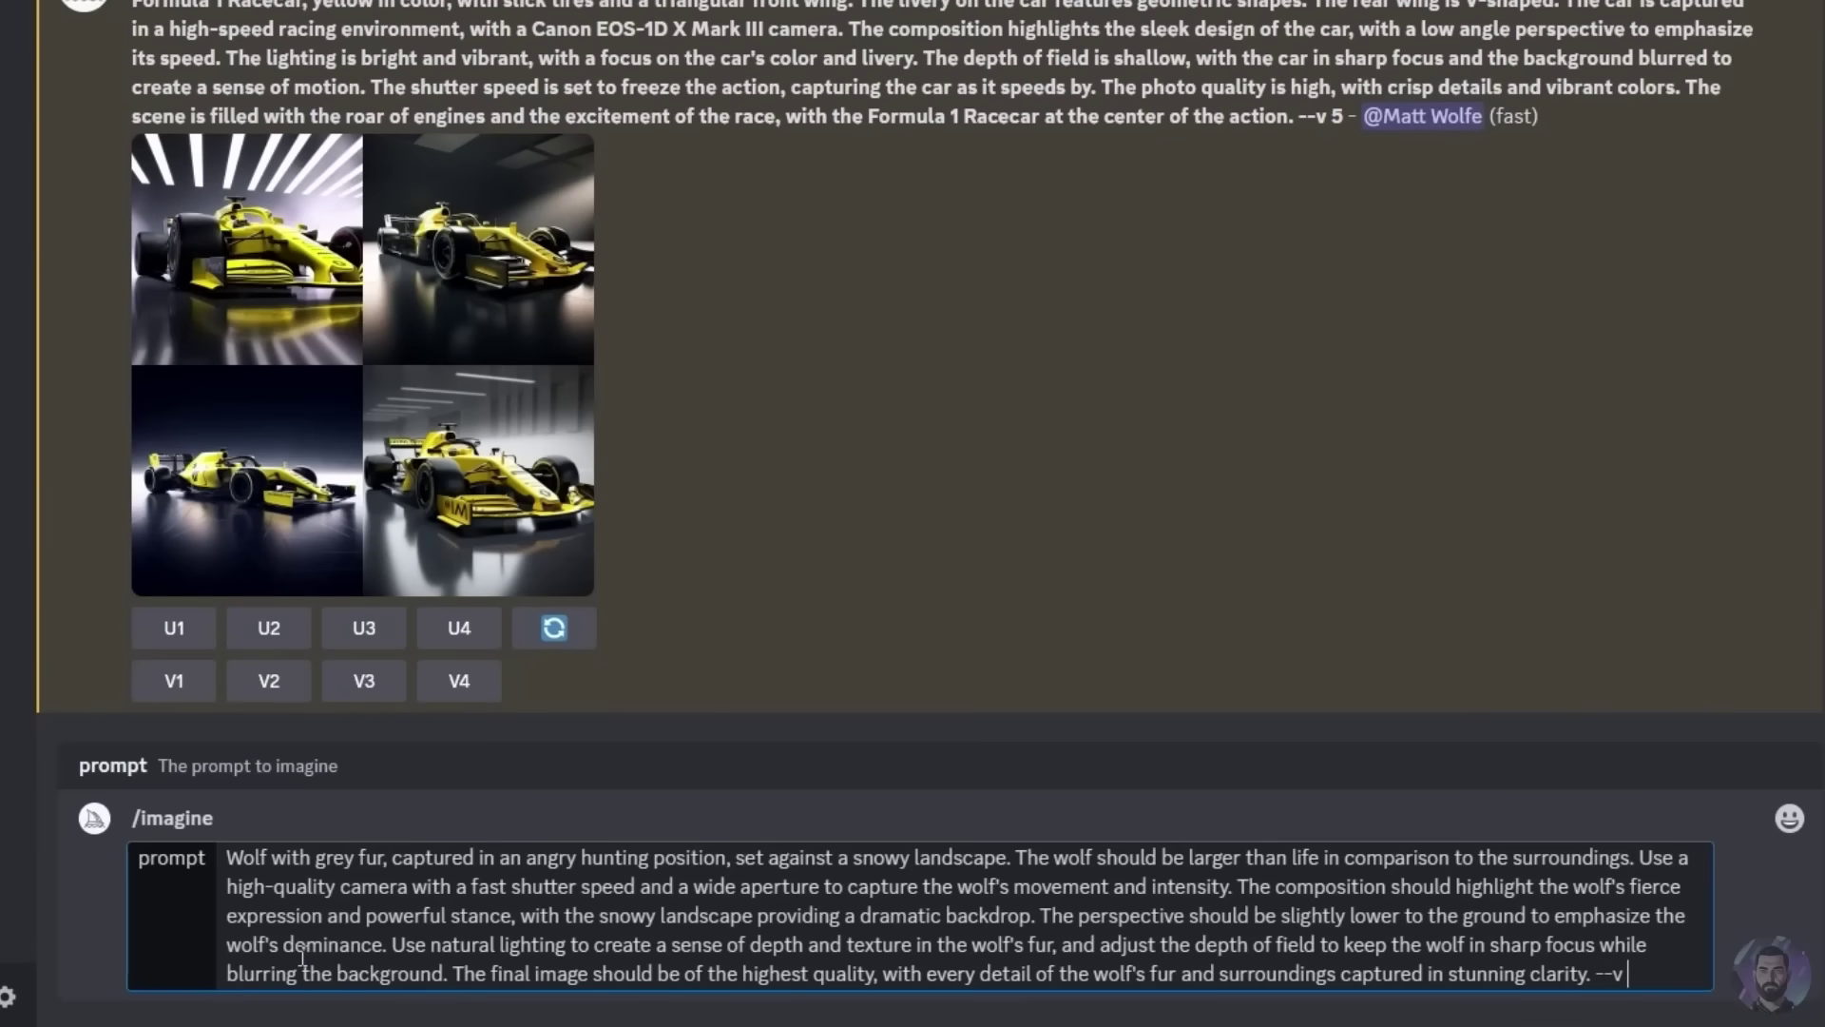
{"action": "key", "text": "Return"}
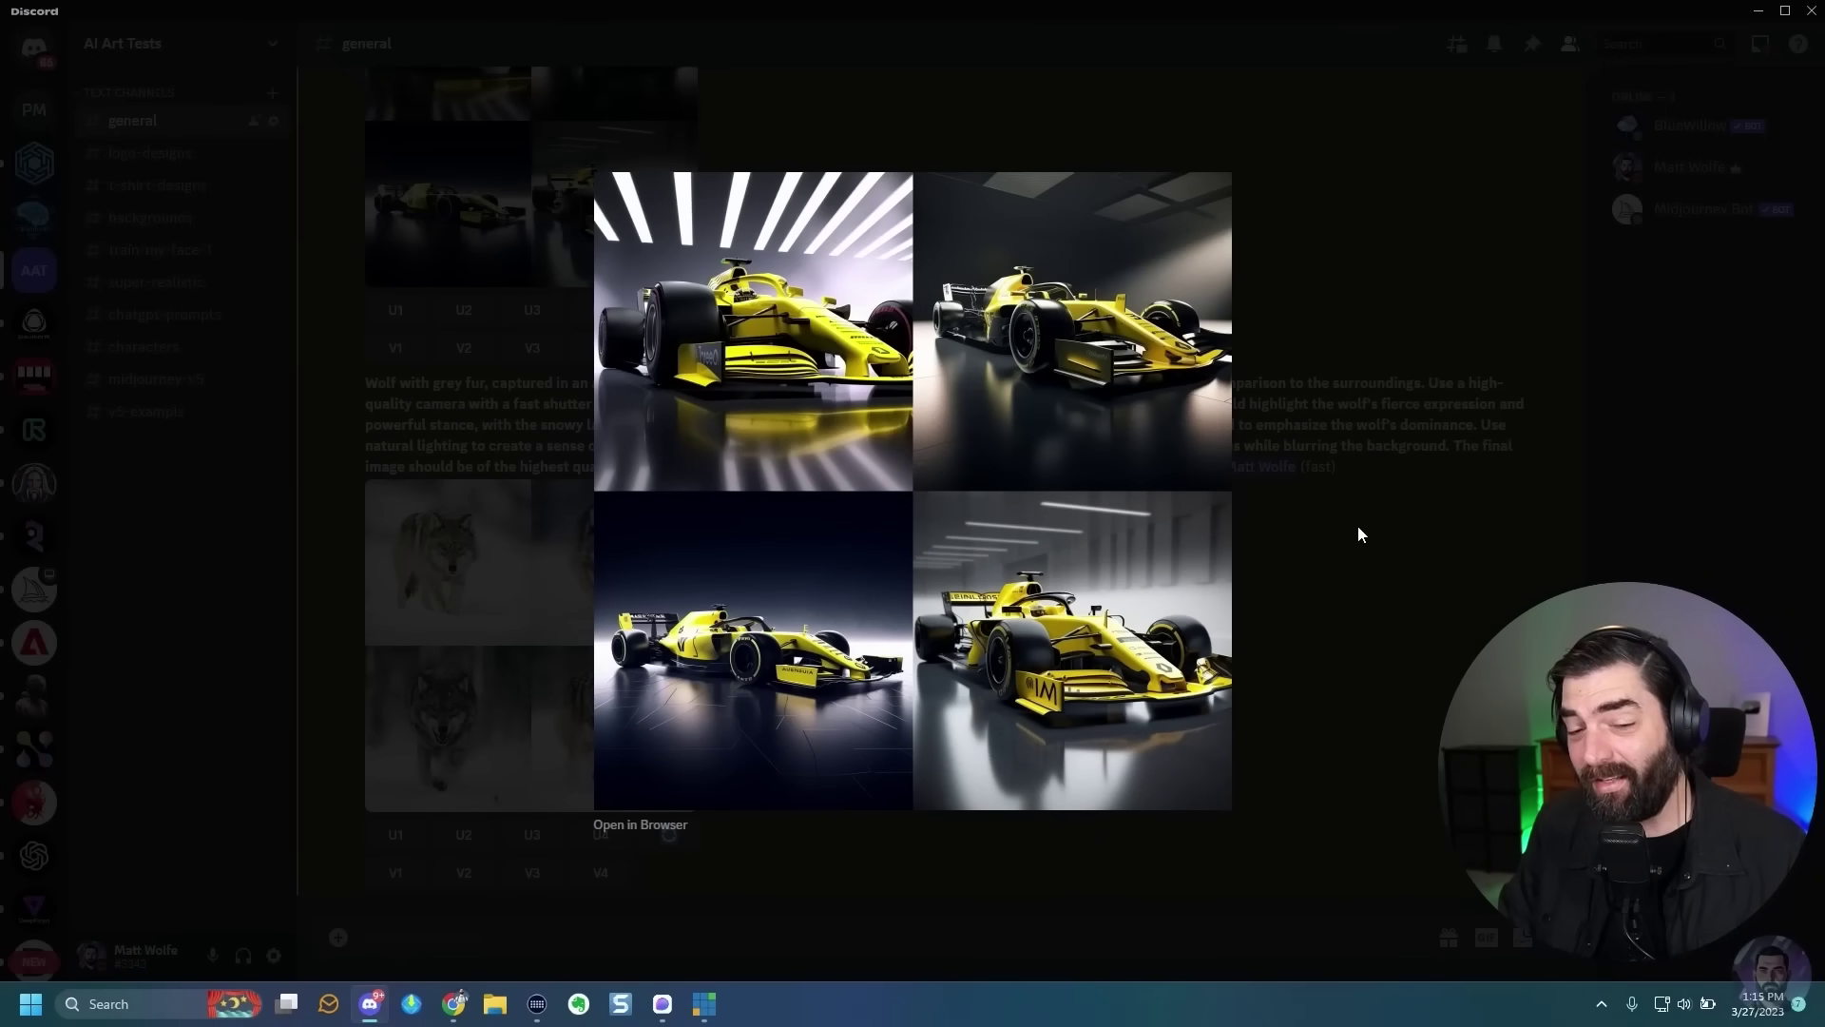
{"action": "key", "text": "Right"}
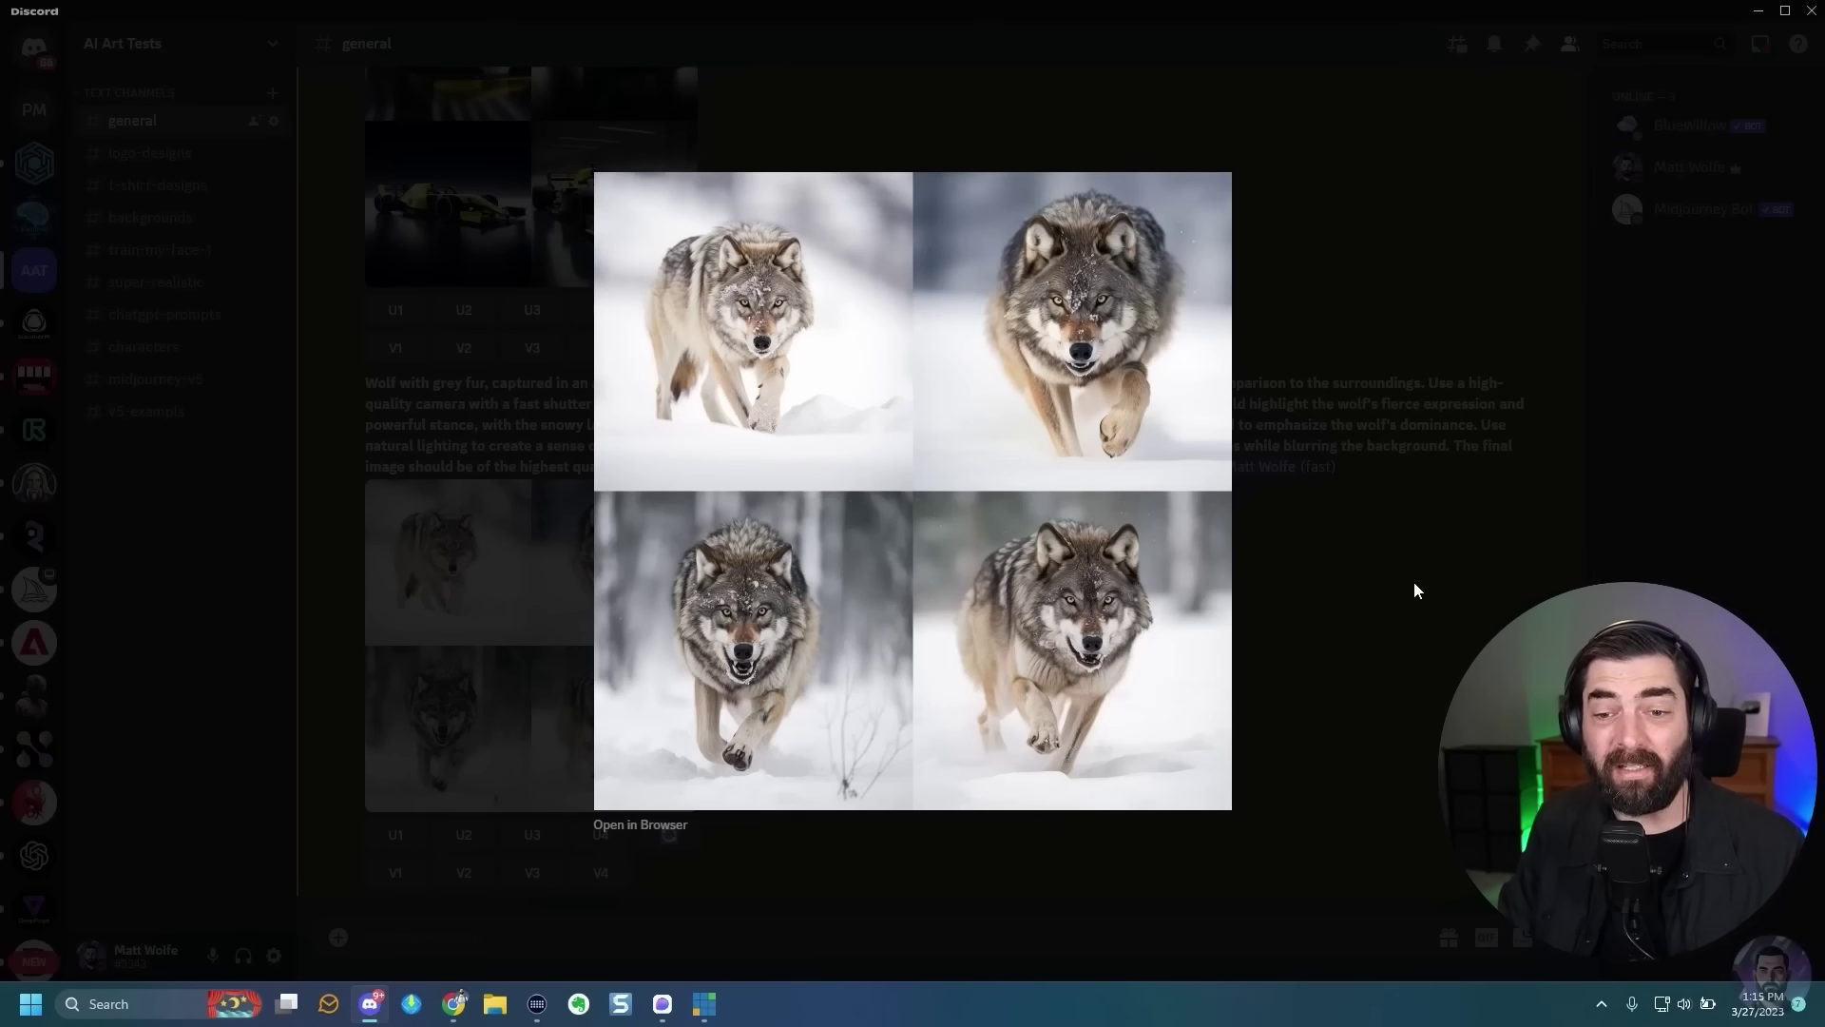